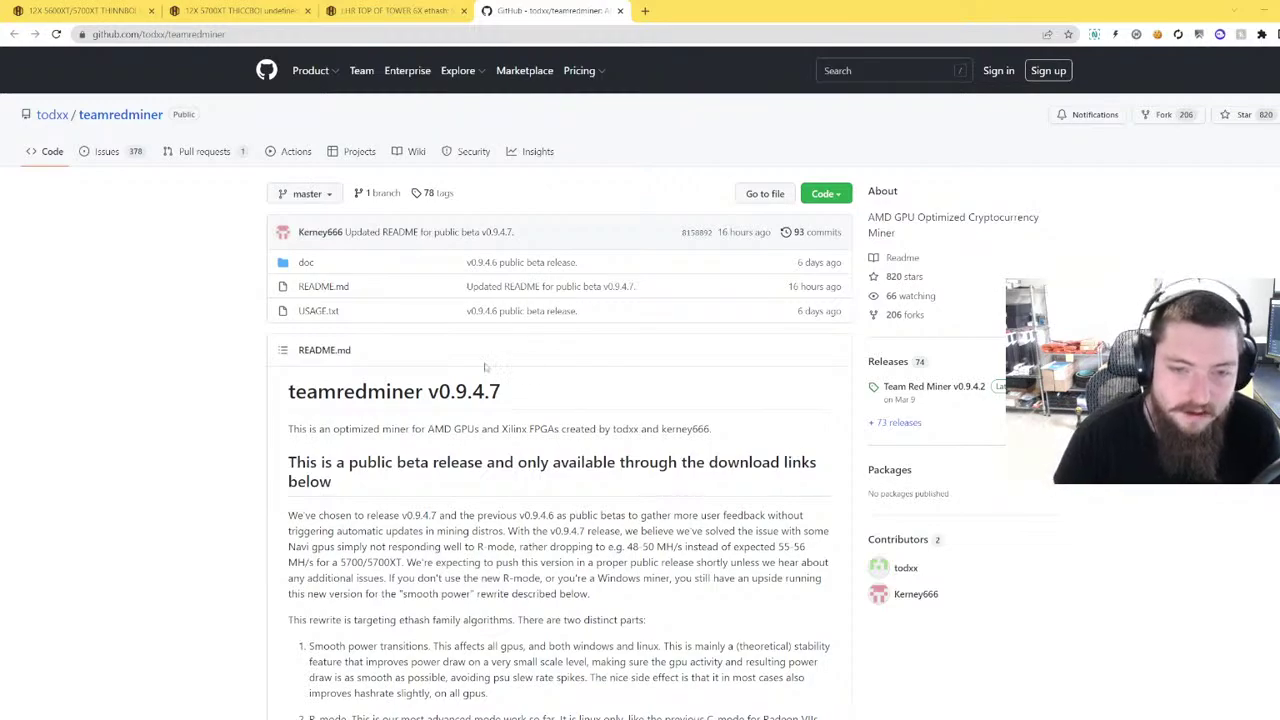
- Examine the teamredminer v0.9.4.7 README's title, miner description and public beta notice, and highlight the repository URL
drag(527, 395, 294, 392)
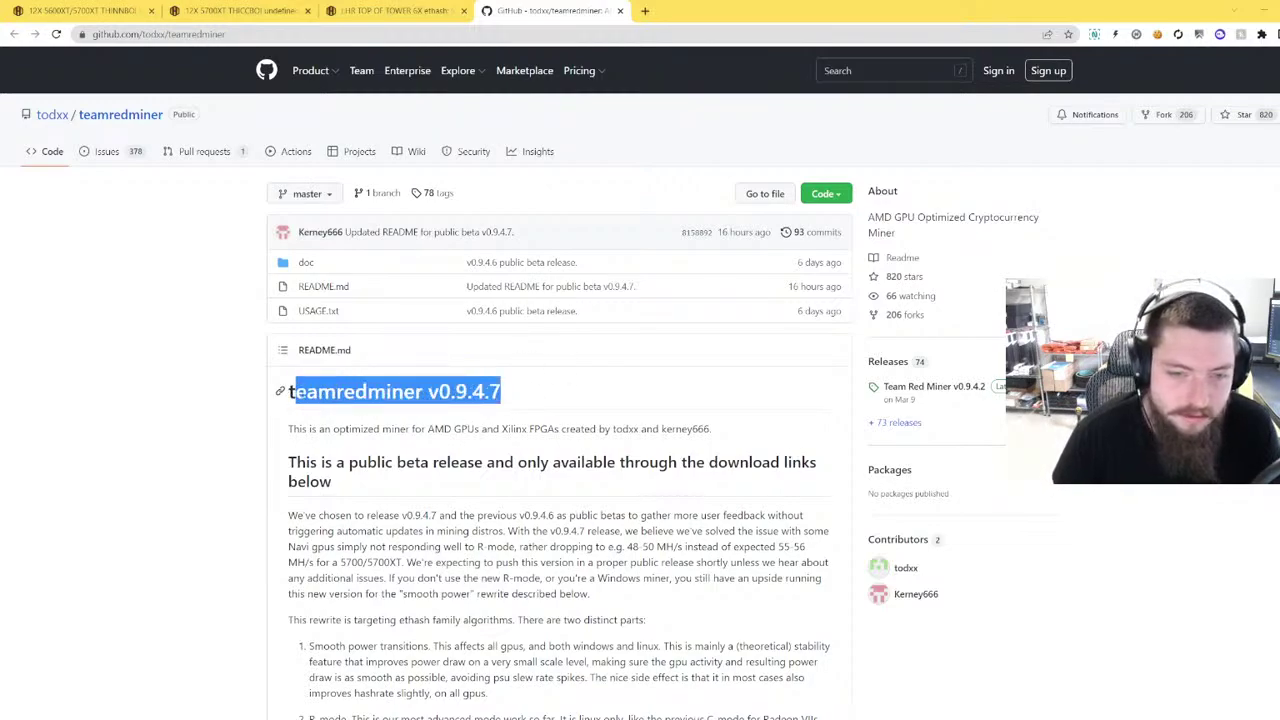
scroll(538, 418, down, 1)
scroll(538, 418, down, 1)
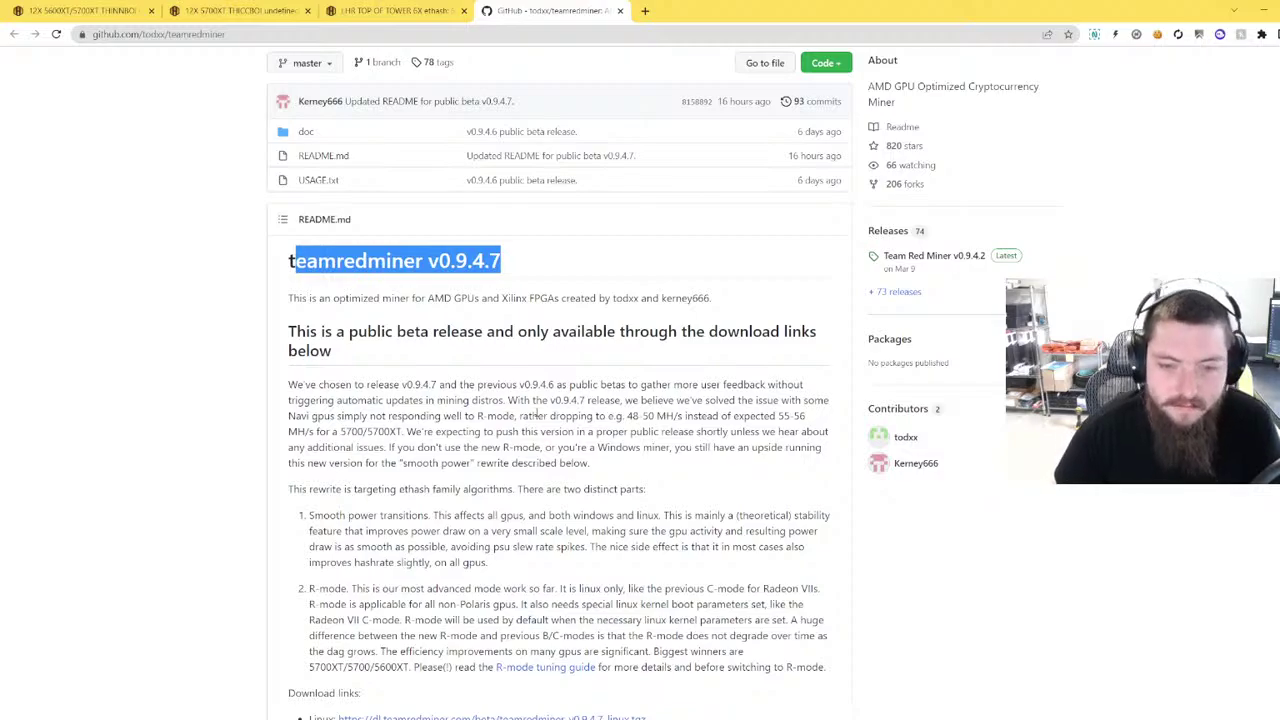
scroll(512, 352, down, 2)
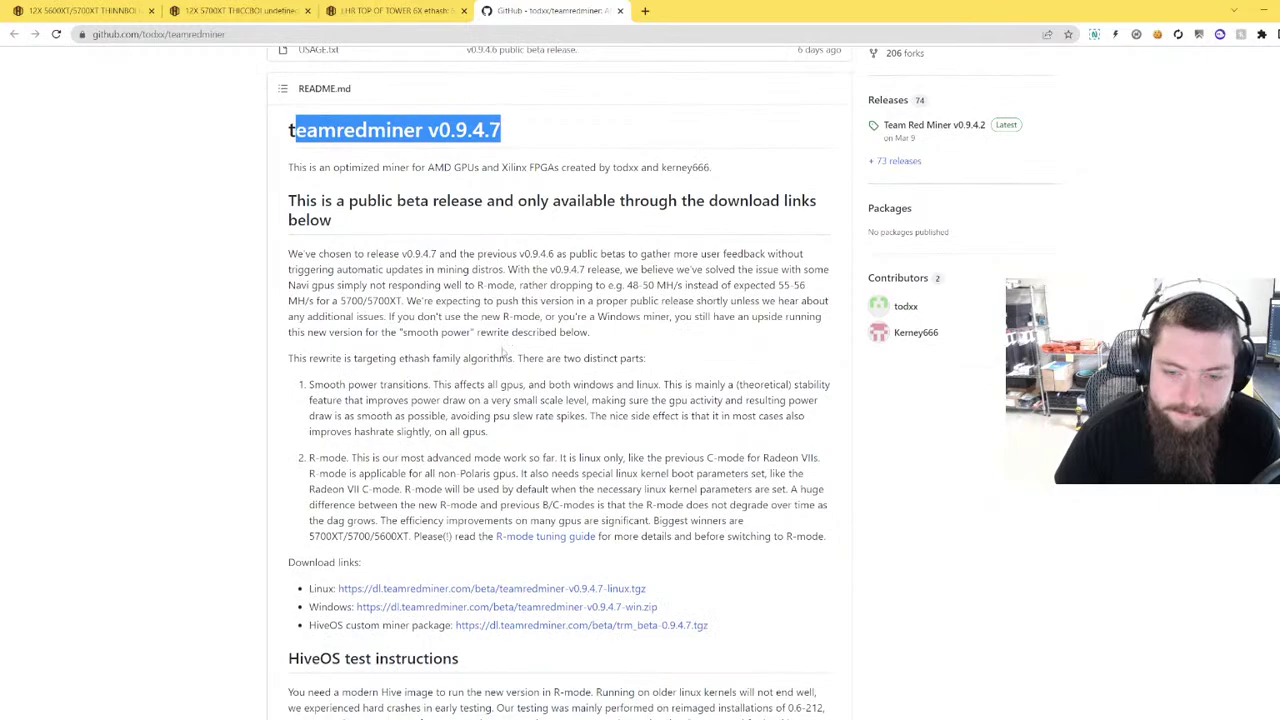
scroll(512, 330, up, 3)
click(514, 329)
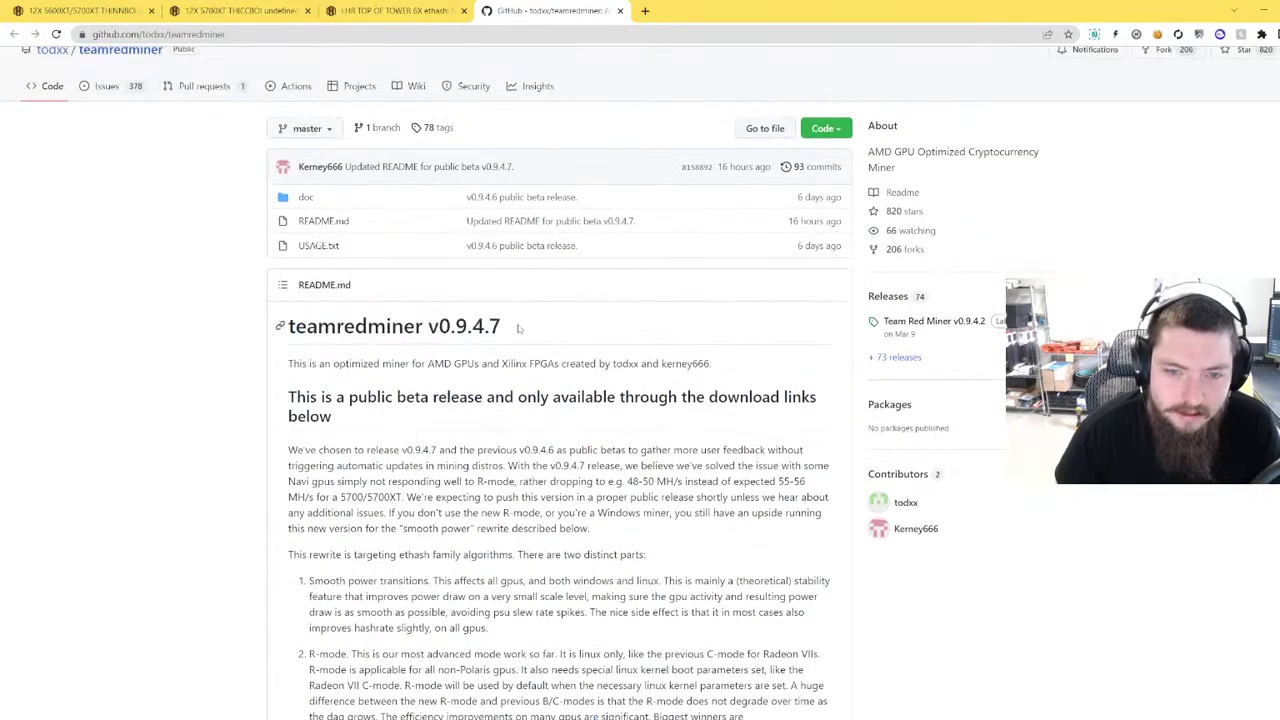
drag(505, 328, 287, 318)
click(511, 330)
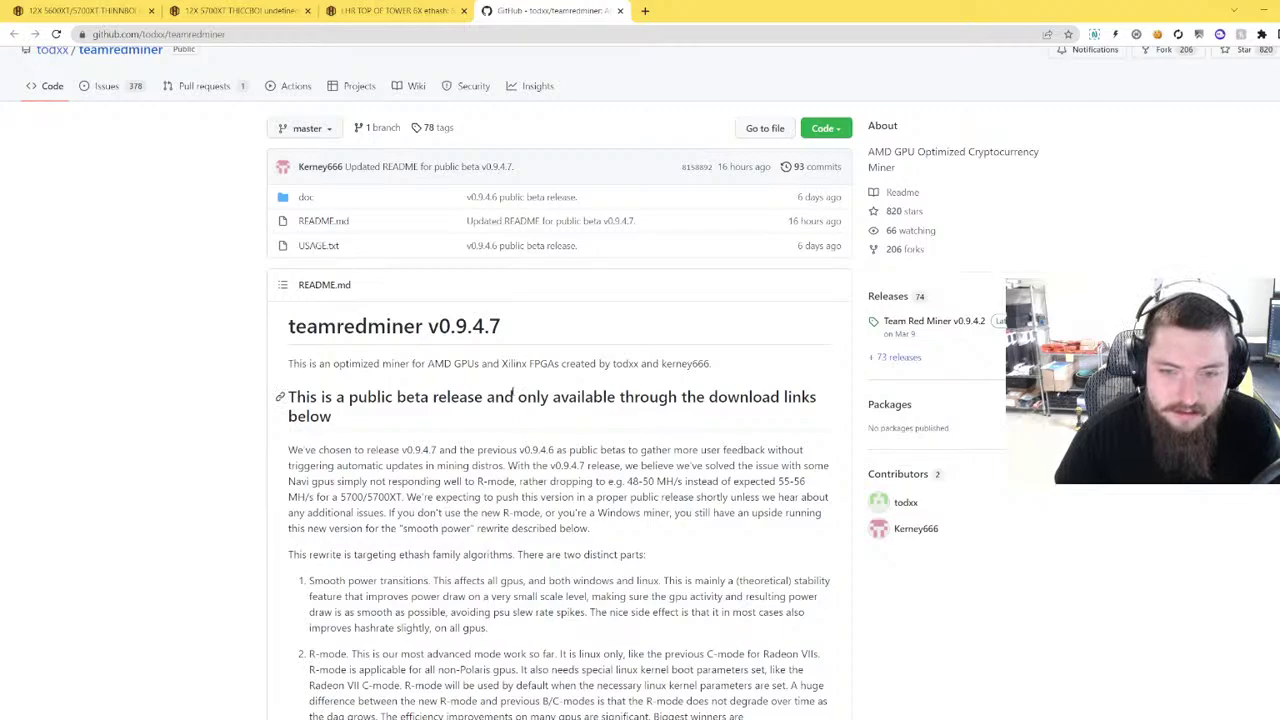
drag(288, 363, 722, 370)
click(630, 389)
scroll(434, 383, down, 1)
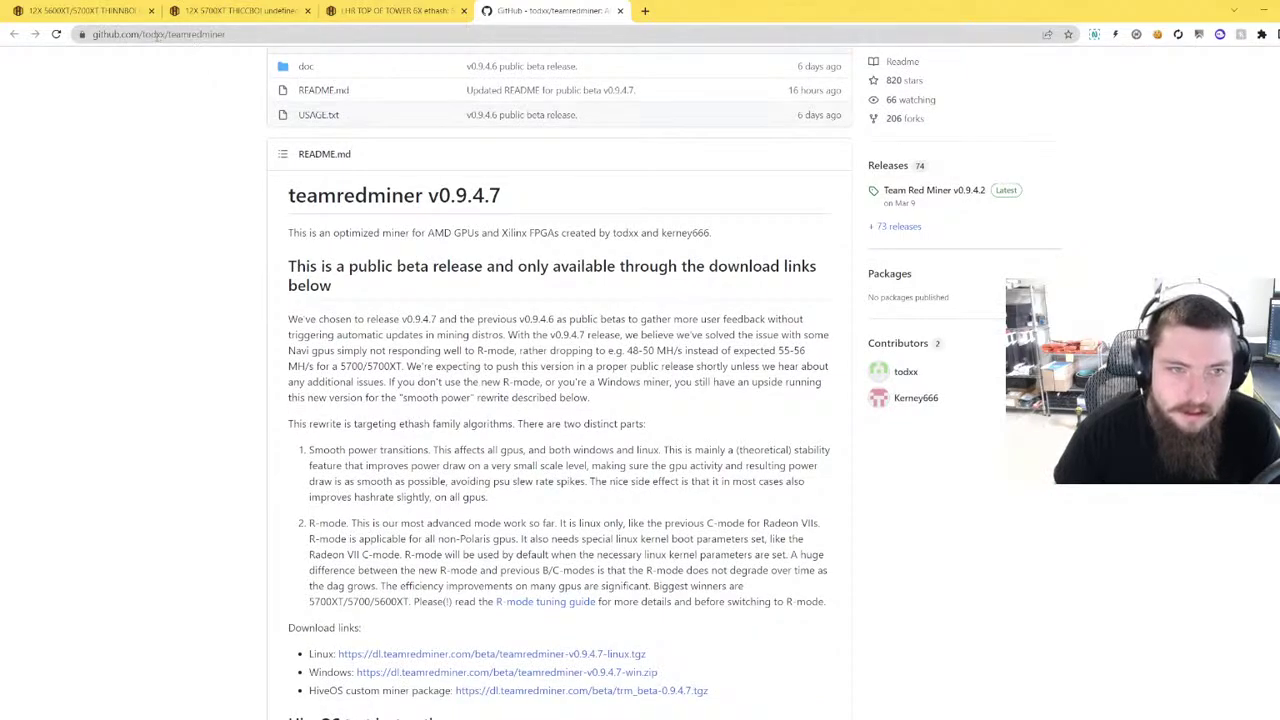
click(160, 35)
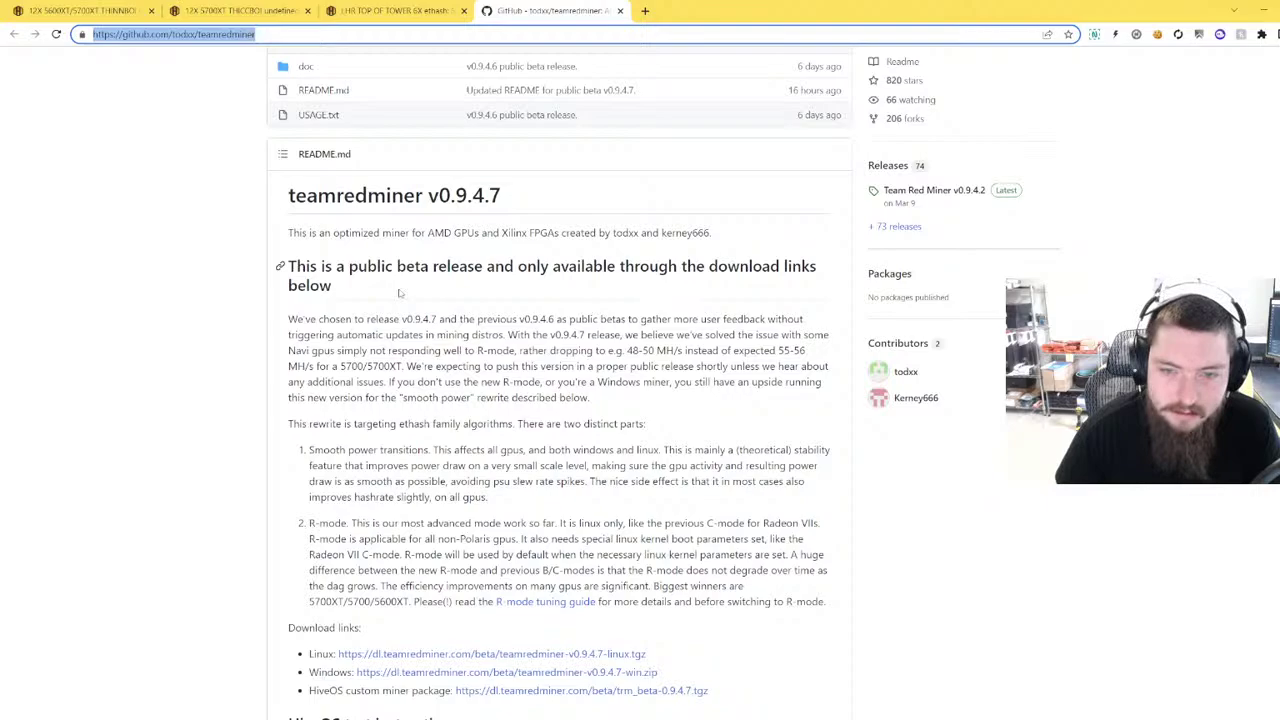
- Read the README's notes on smooth power transitions and R-mode, plus the Linux, Windows and HiveOS download links
scroll(526, 334, down, 1)
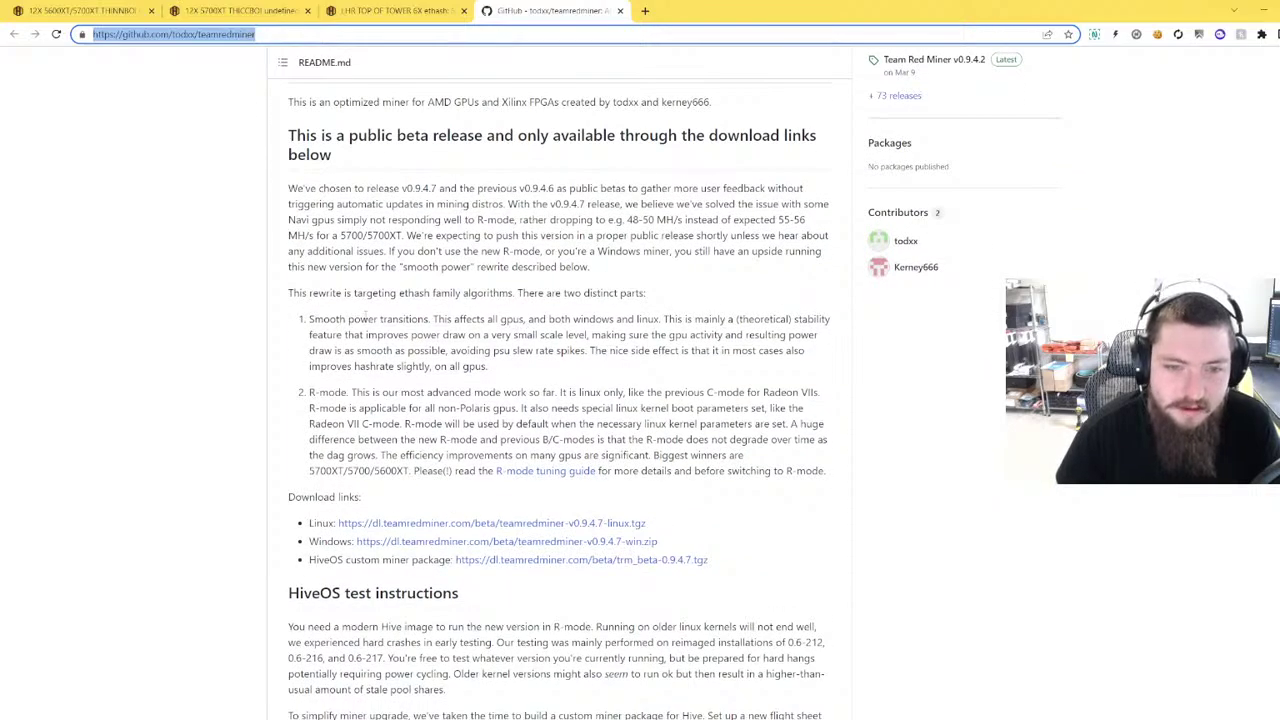
drag(300, 318, 497, 372)
click(463, 387)
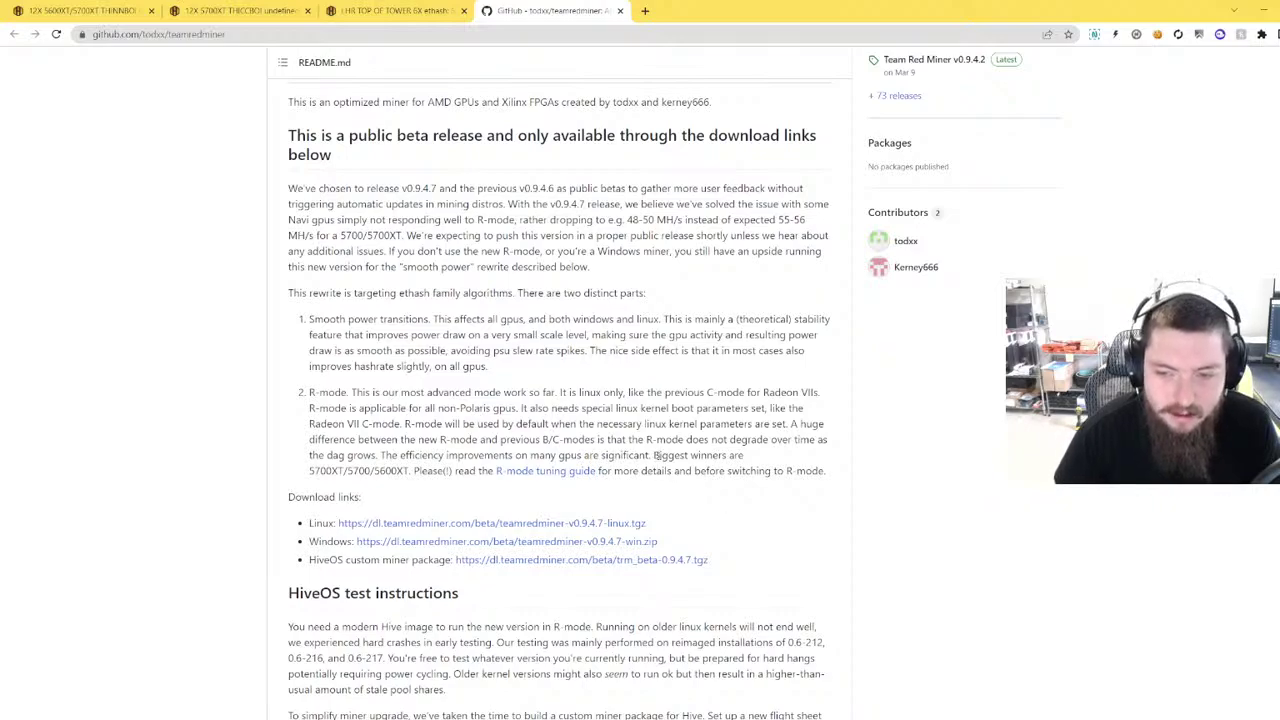
drag(657, 455, 590, 494)
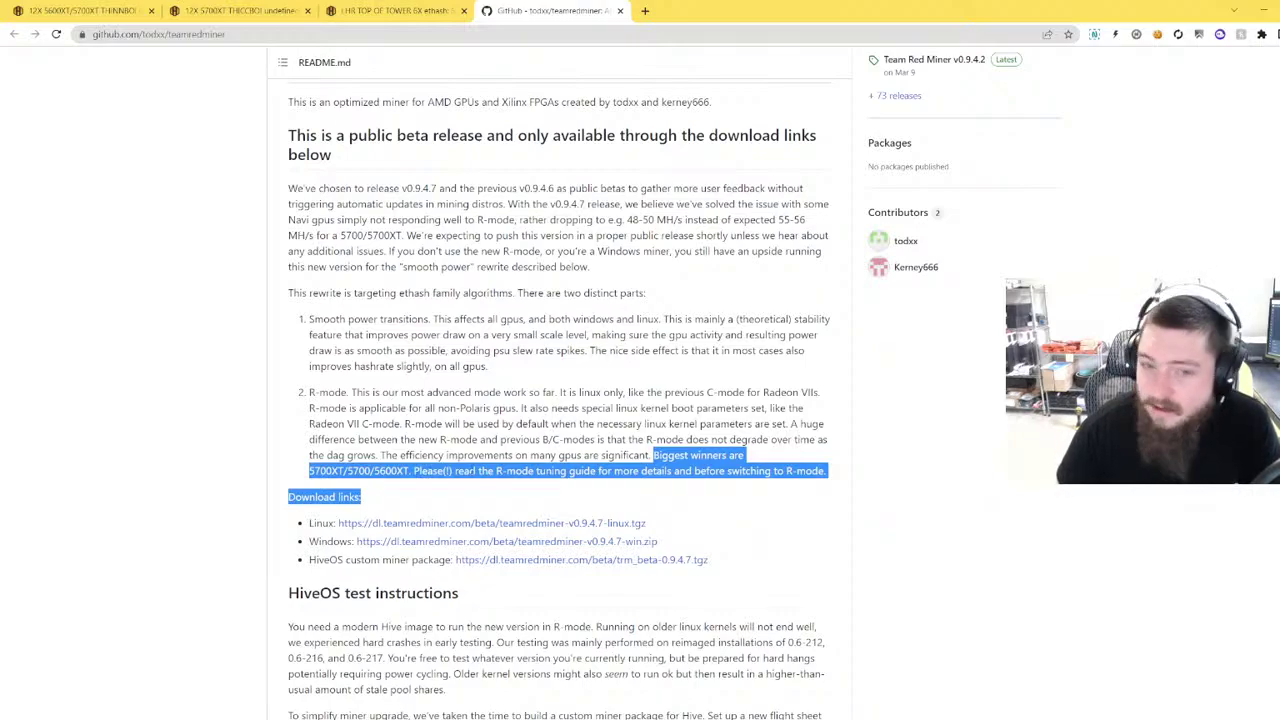
scroll(428, 496, down, 1)
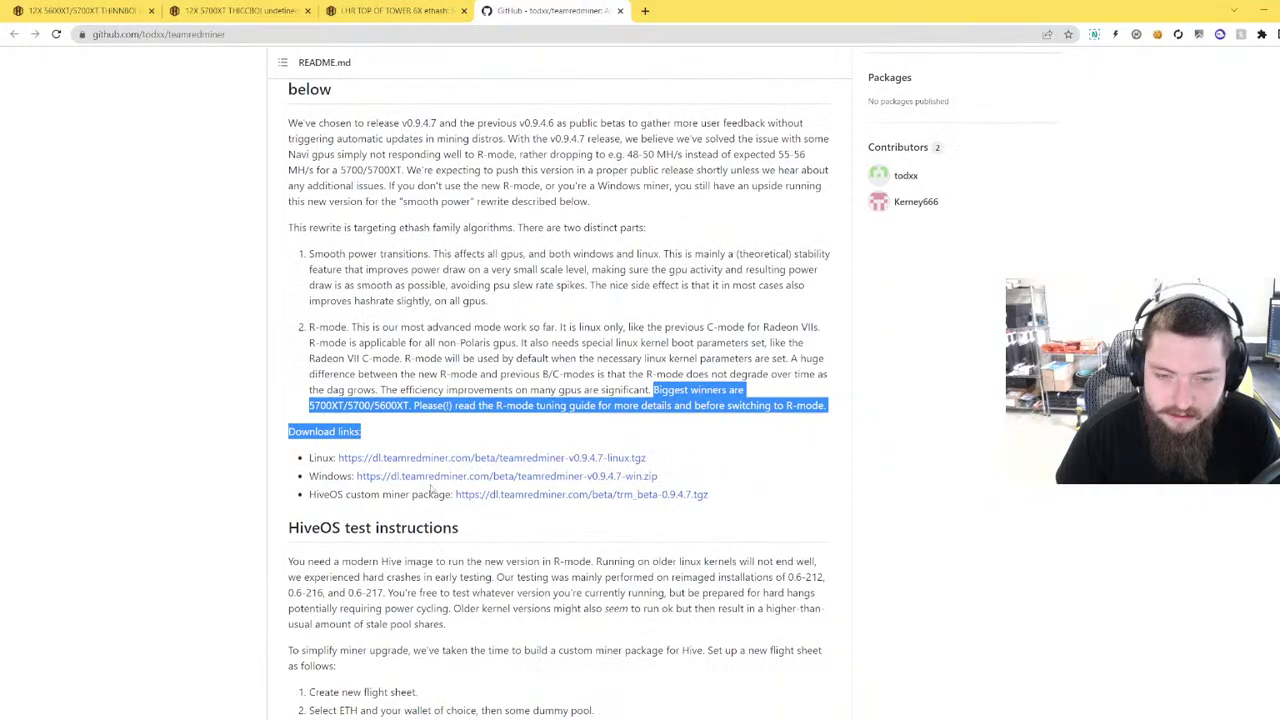
click(787, 453)
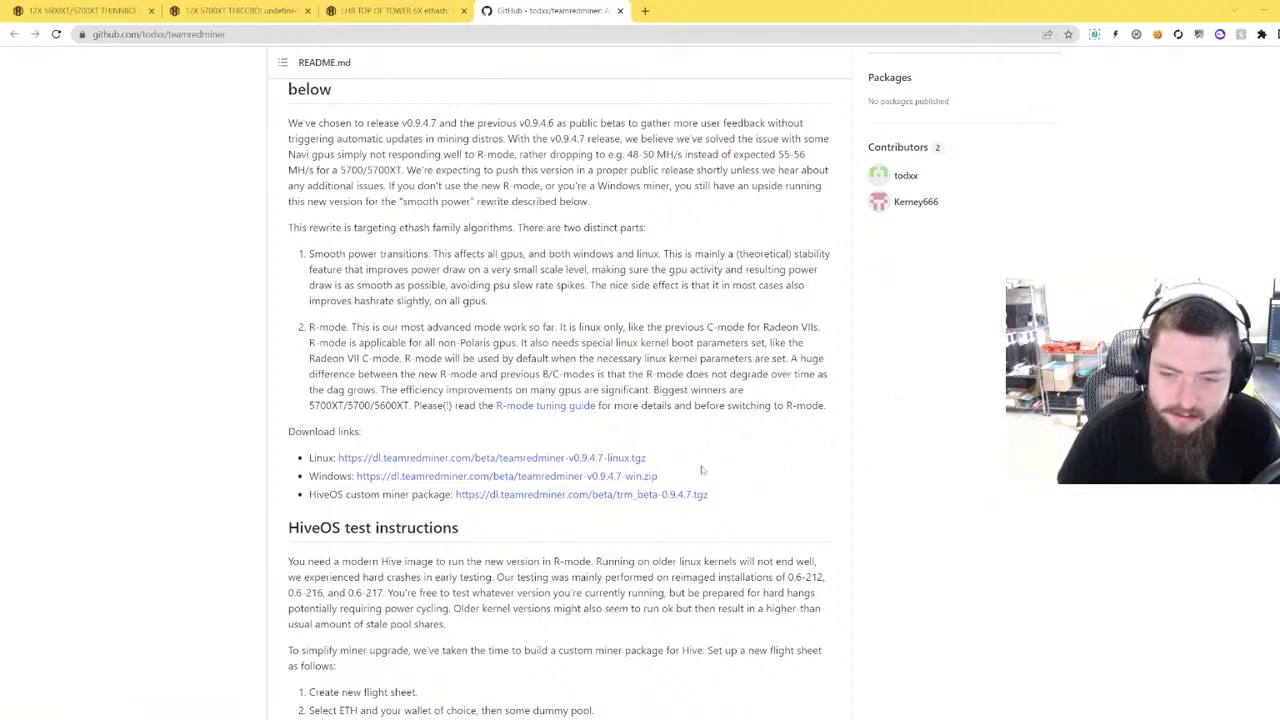
drag(662, 477, 357, 477)
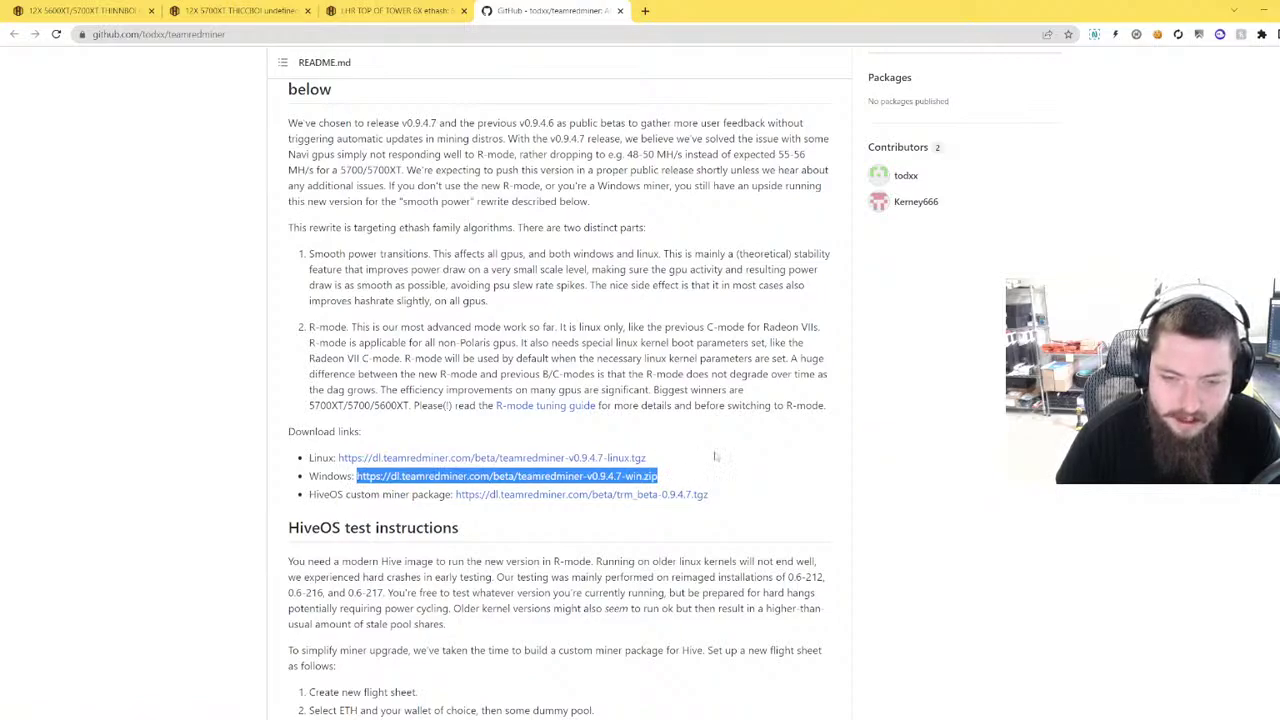
click(690, 479)
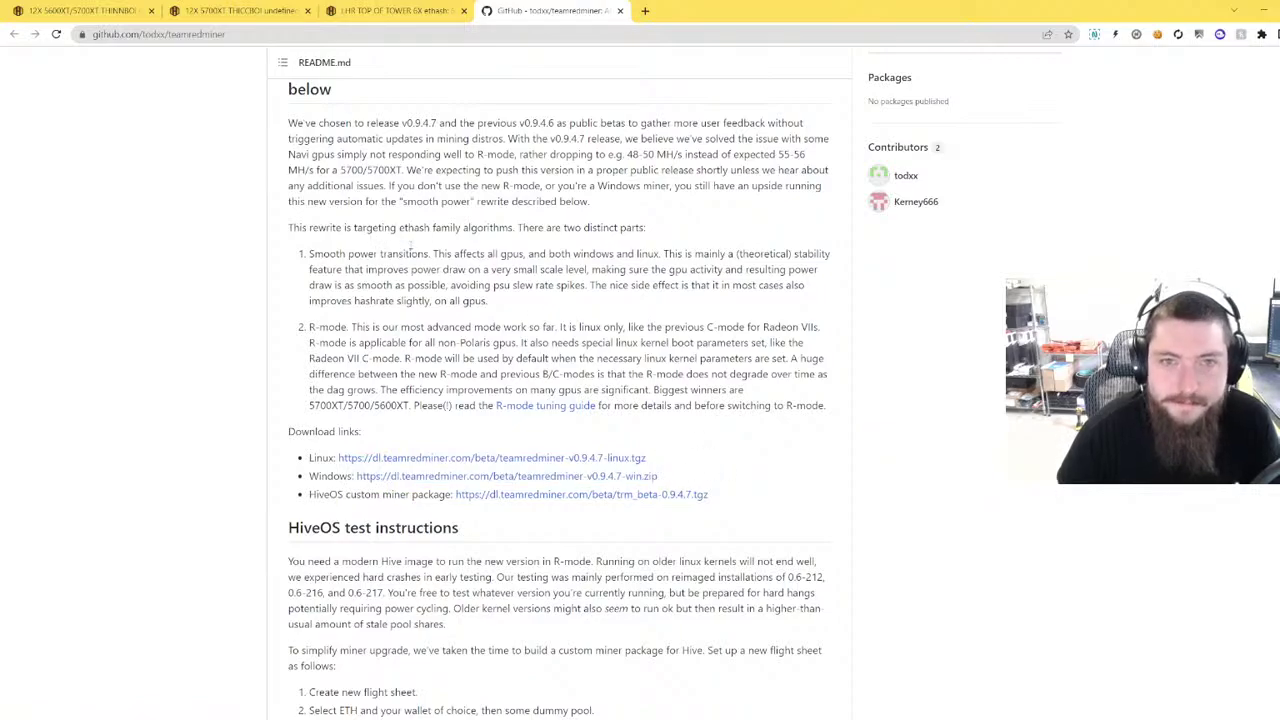
- Switch to the 12X 5700XT THICCBOI worker in Hive OS and open its active flight sheet for editing
click(218, 10)
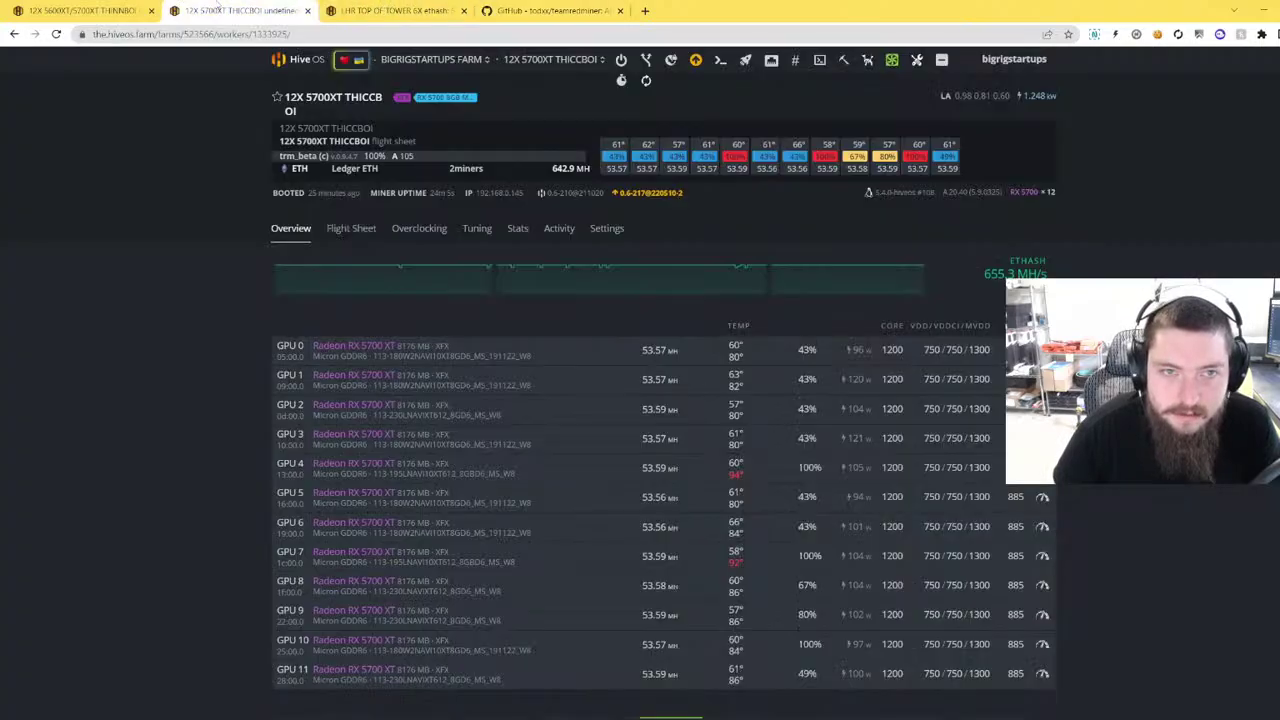
click(360, 230)
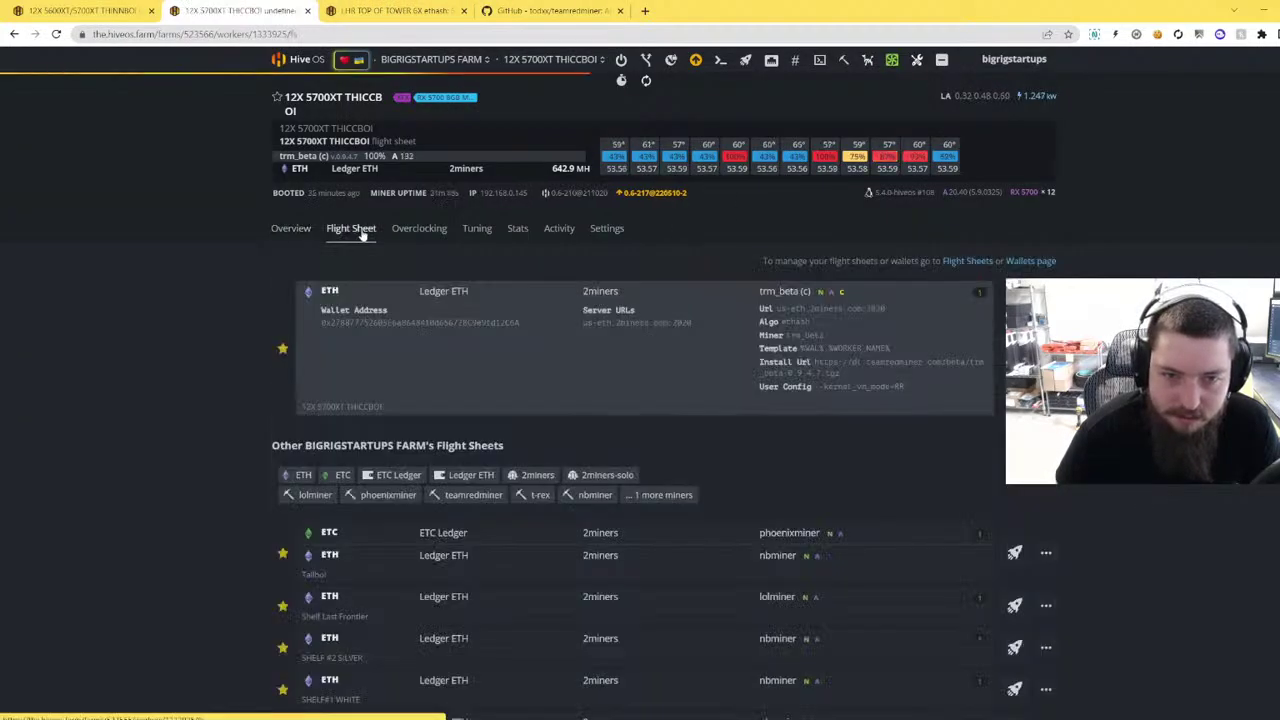
scroll(868, 318, down, 1)
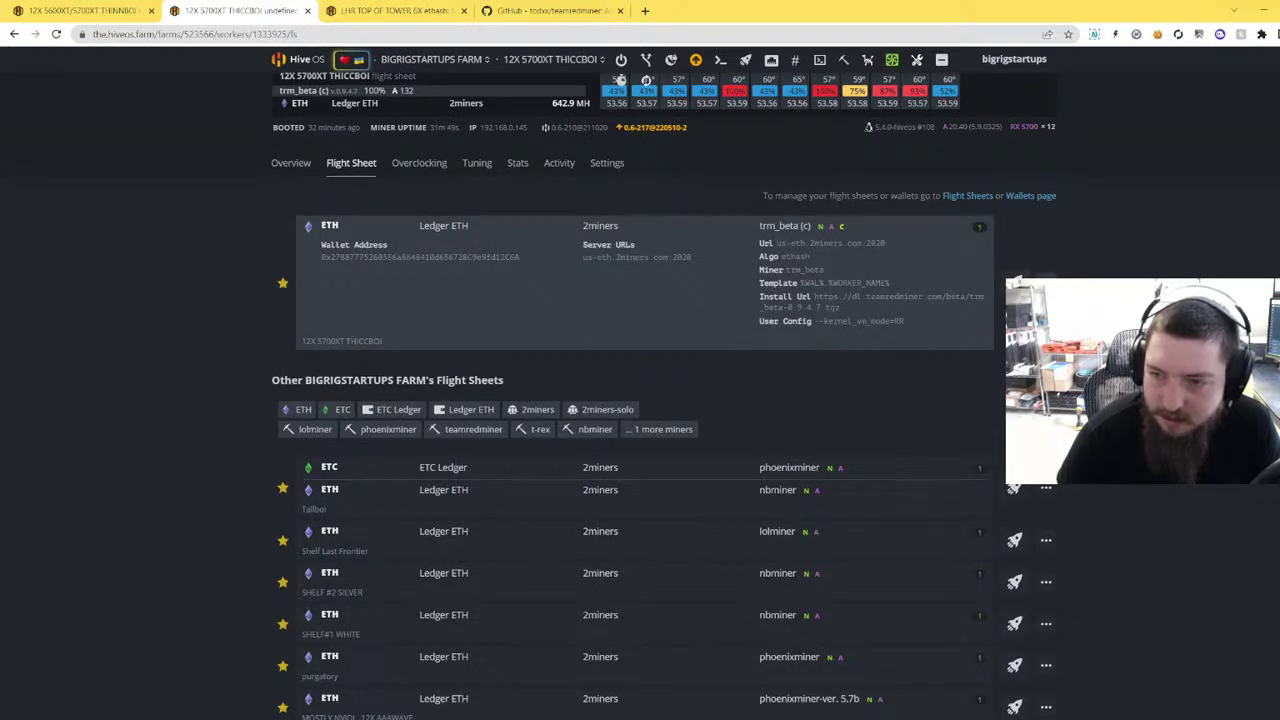
click(986, 305)
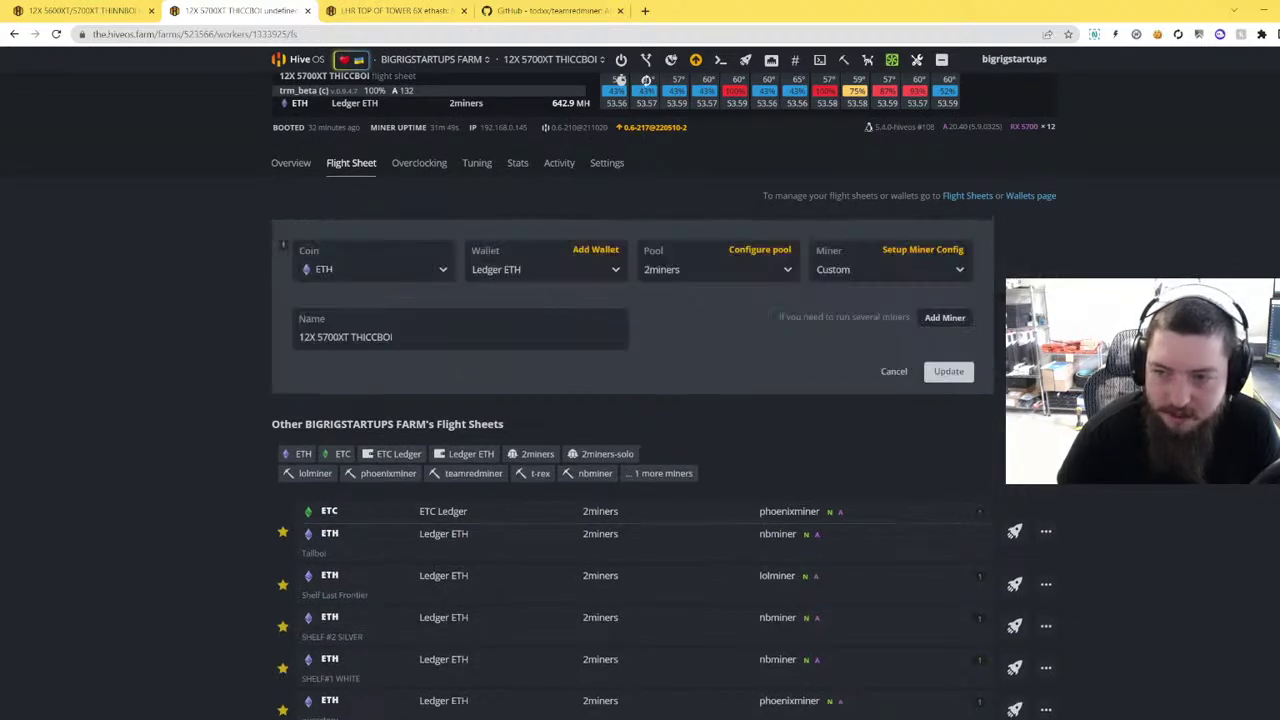
- Search the flight sheet's miner choices for "custom" and select Custom as the miner
click(887, 280)
scroll(908, 408, down, 3)
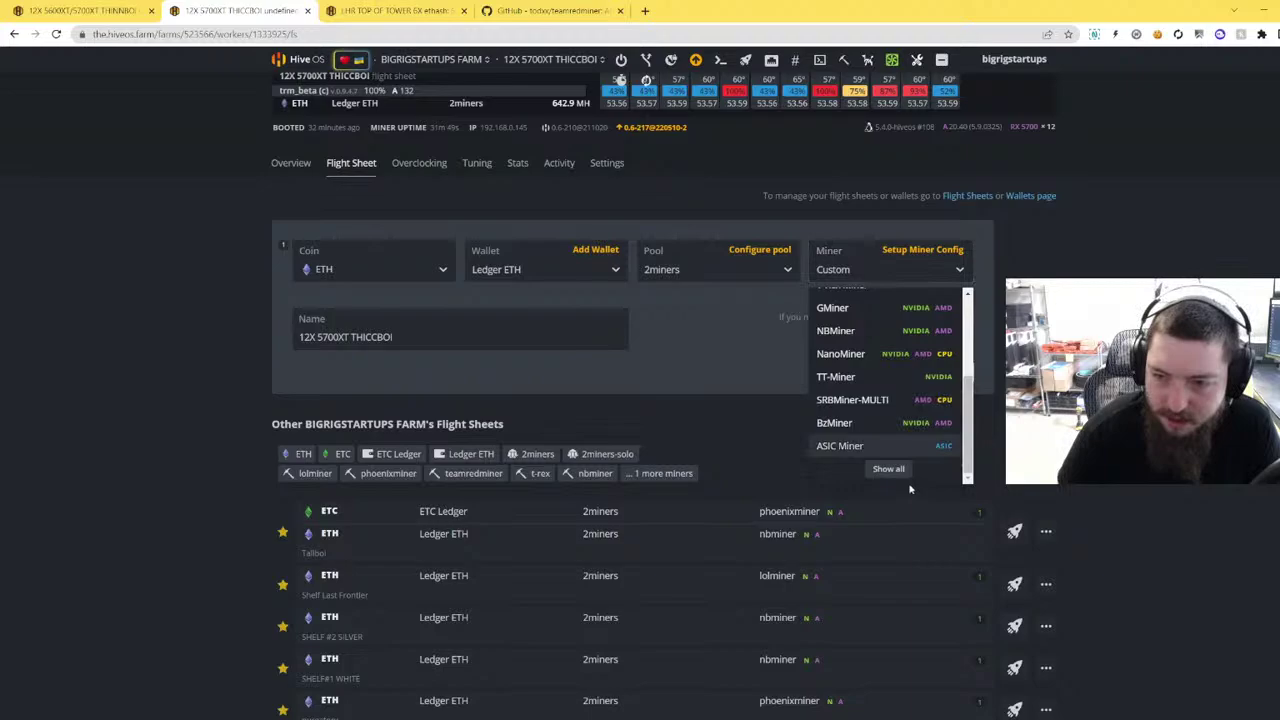
scroll(868, 450, up, 5)
scroll(868, 450, up, 3)
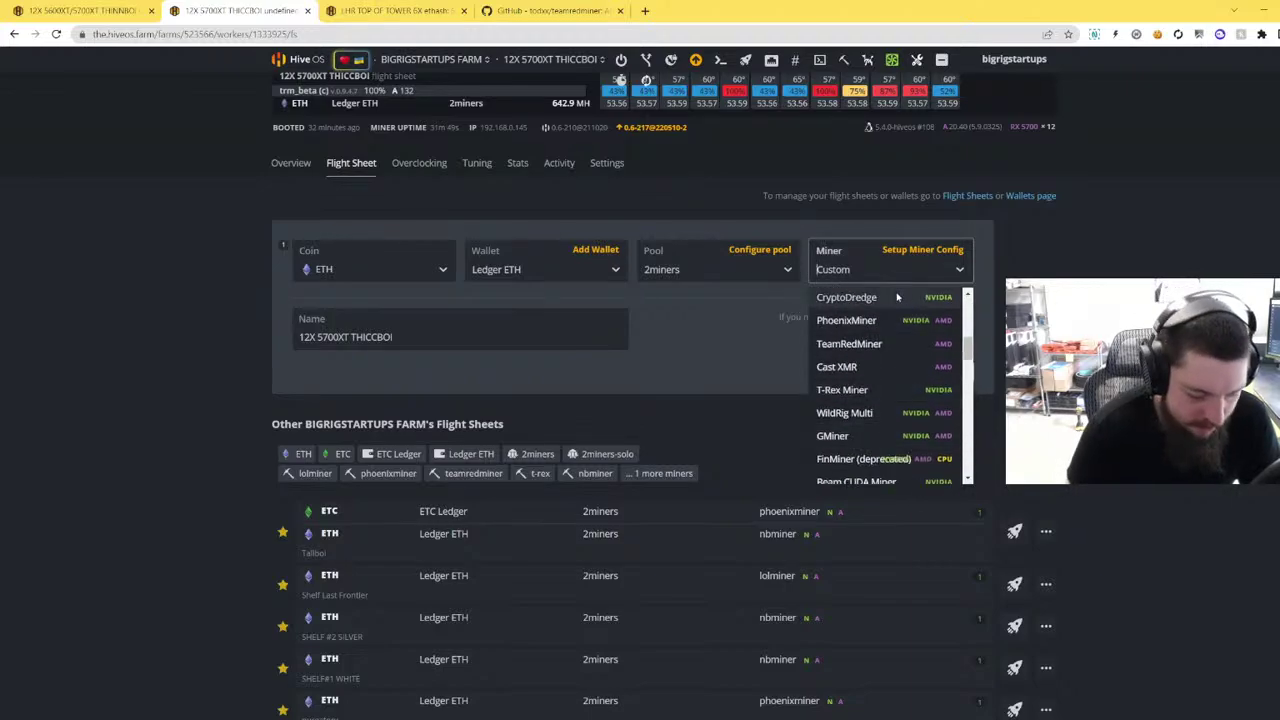
text(custom)
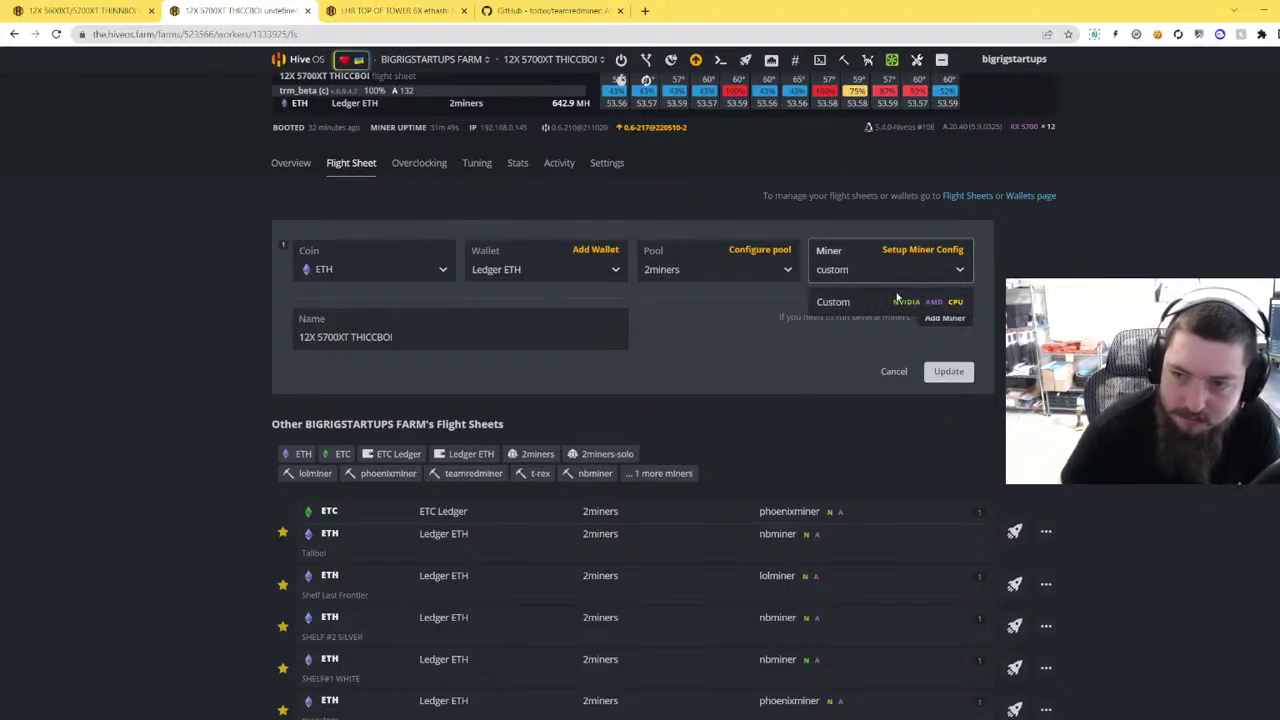
click(906, 311)
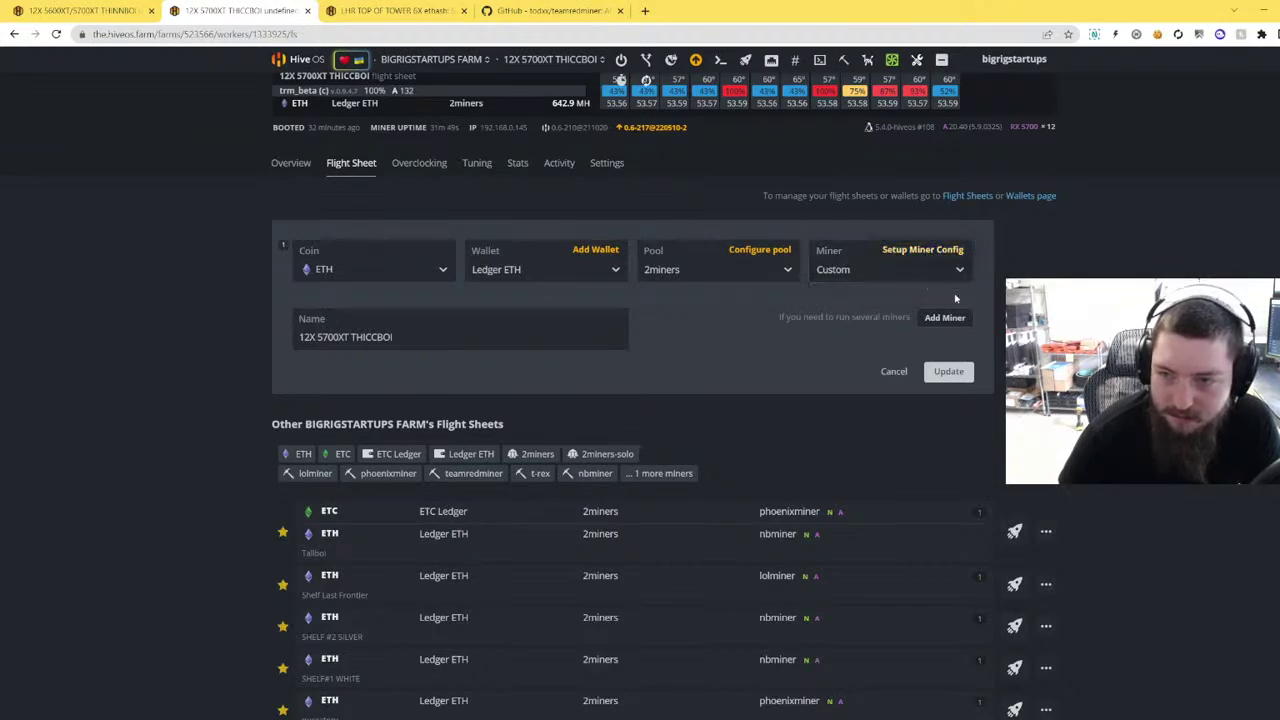
- Review the custom miner's installation URL, wallet template, pool URL and extra config arguments, and close the configuration and flight sheet without saving
click(934, 250)
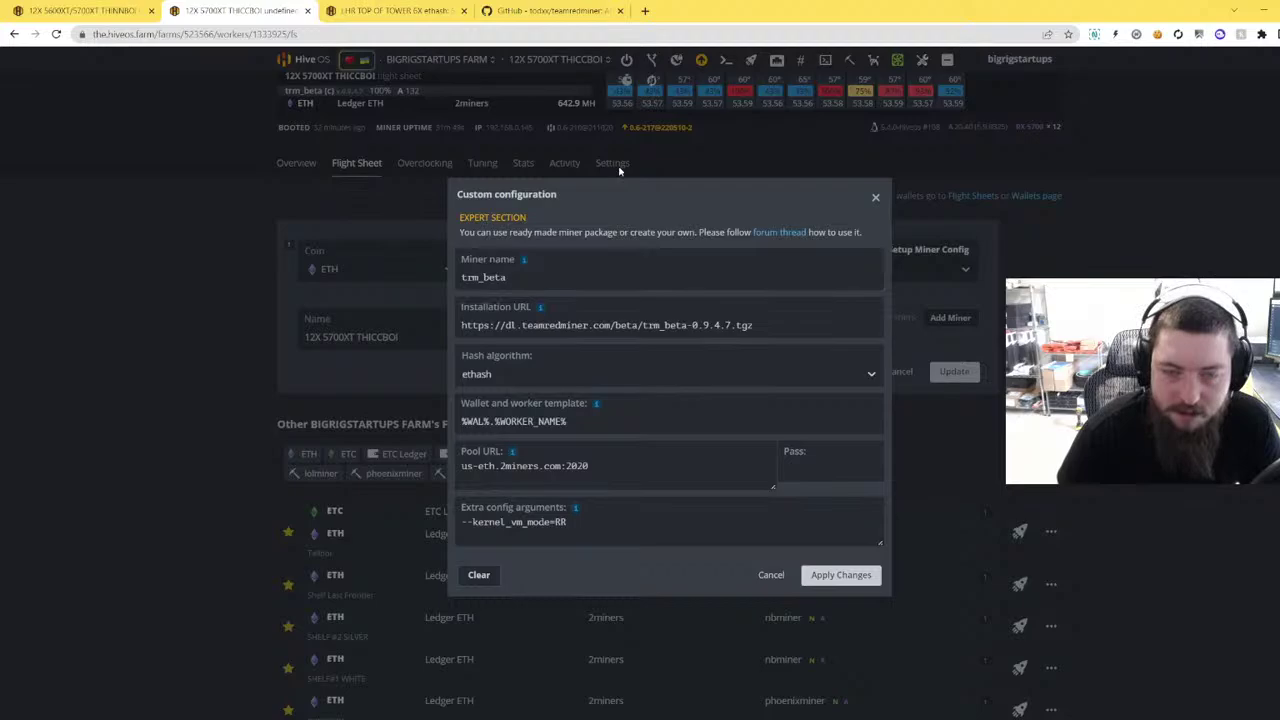
click(551, 10)
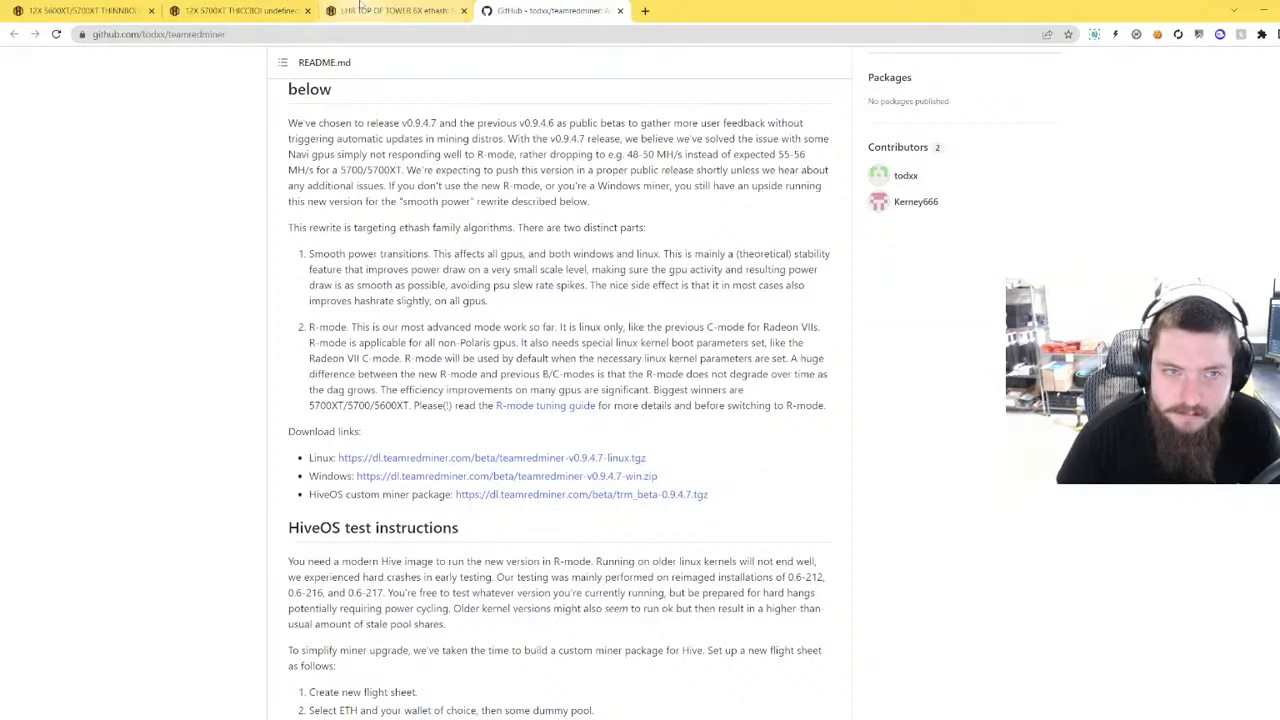
click(273, 8)
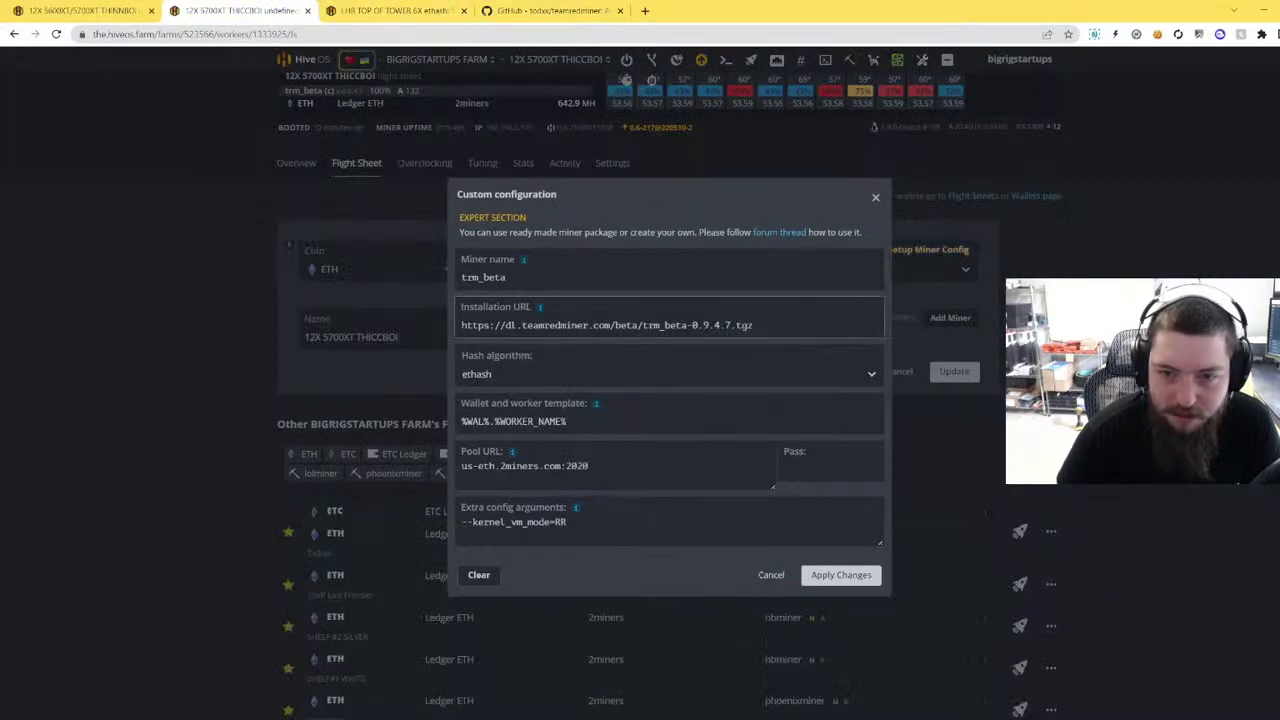
right_click(577, 320)
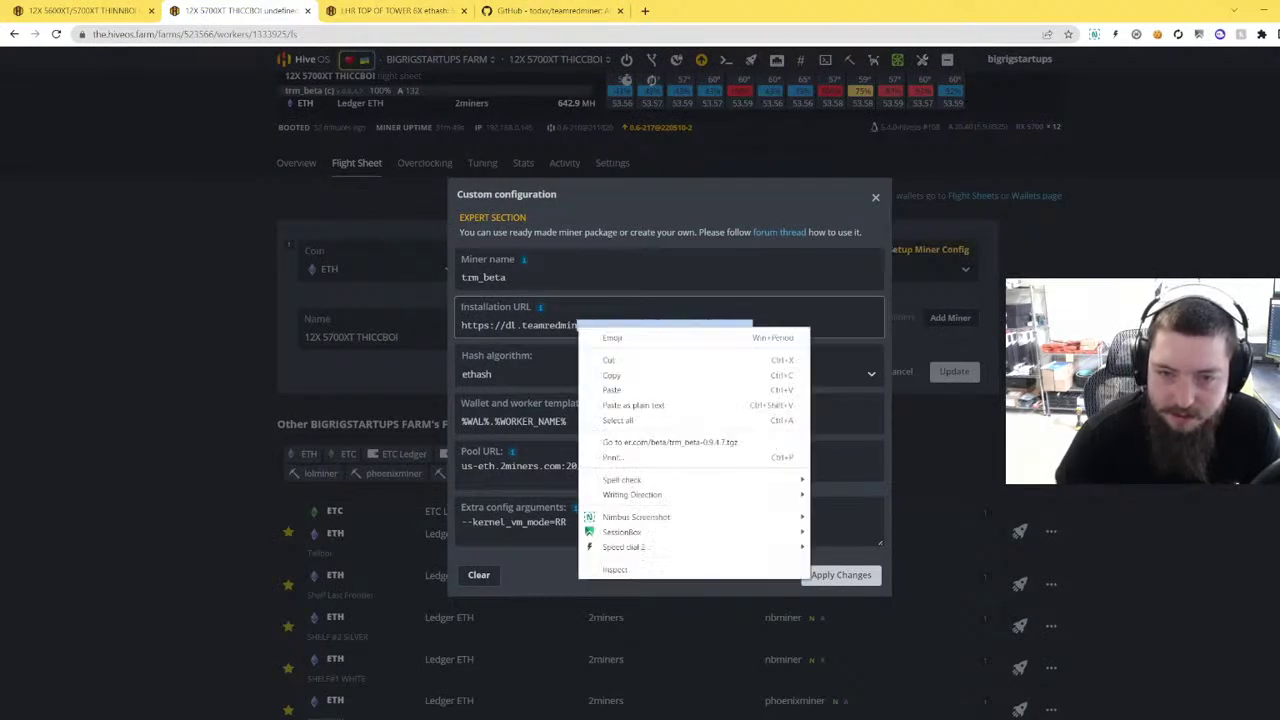
drag(462, 325, 746, 362)
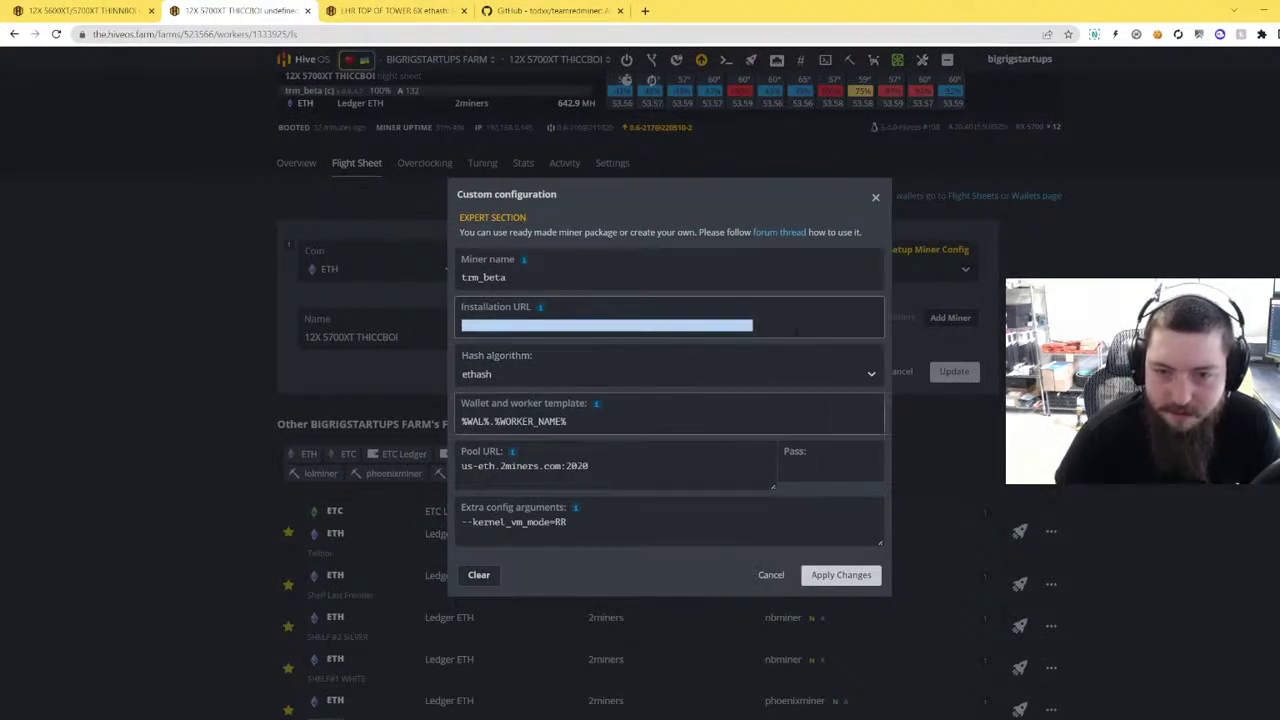
click(597, 403)
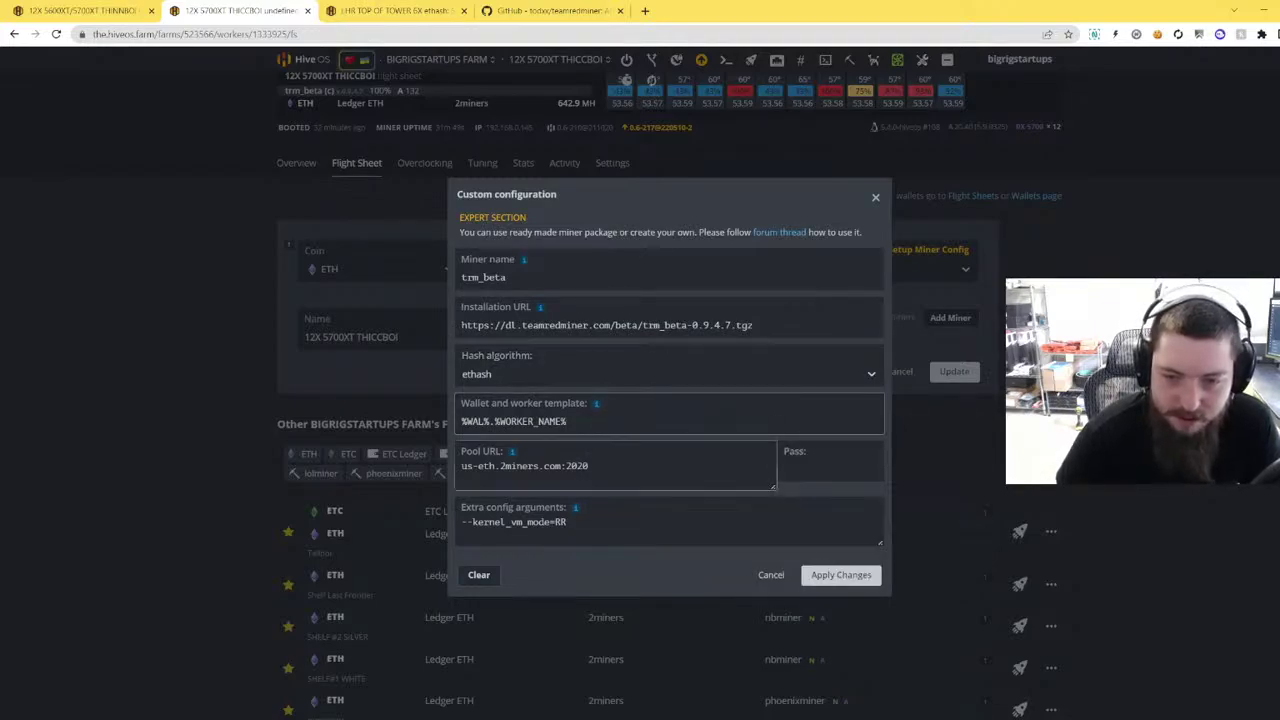
drag(590, 466, 443, 458)
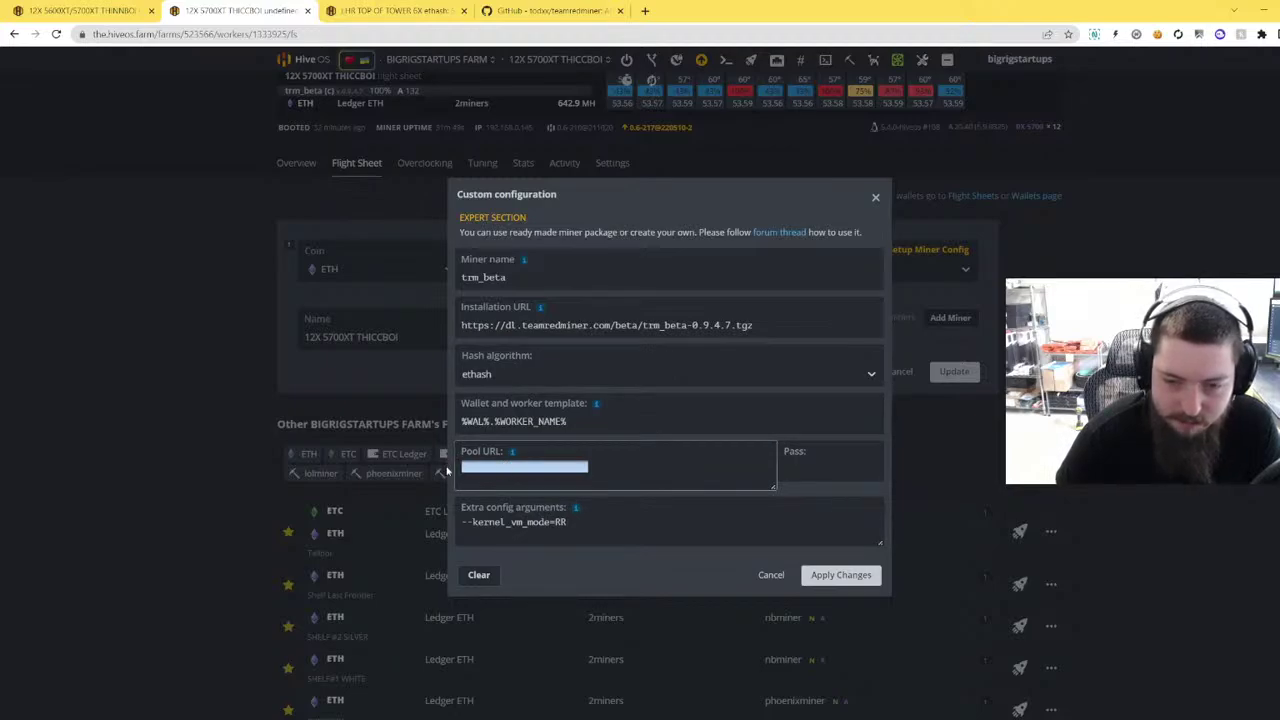
drag(568, 523, 481, 522)
click(567, 522)
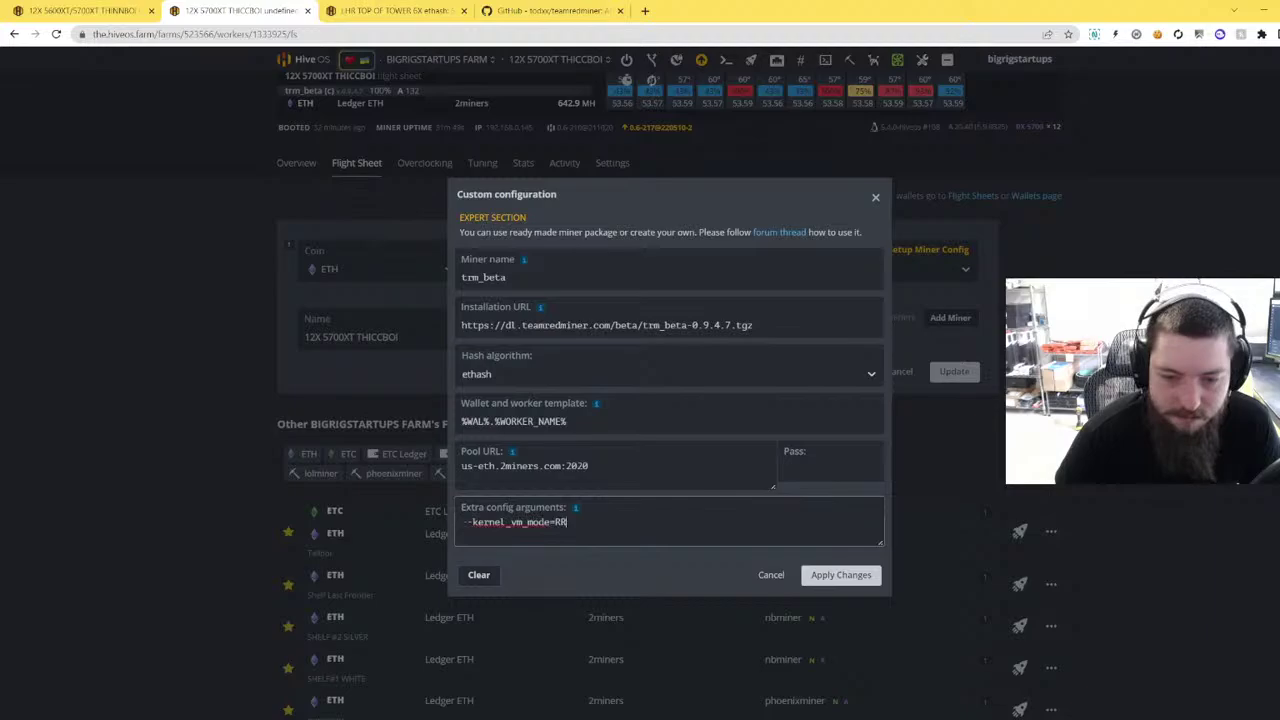
click(770, 576)
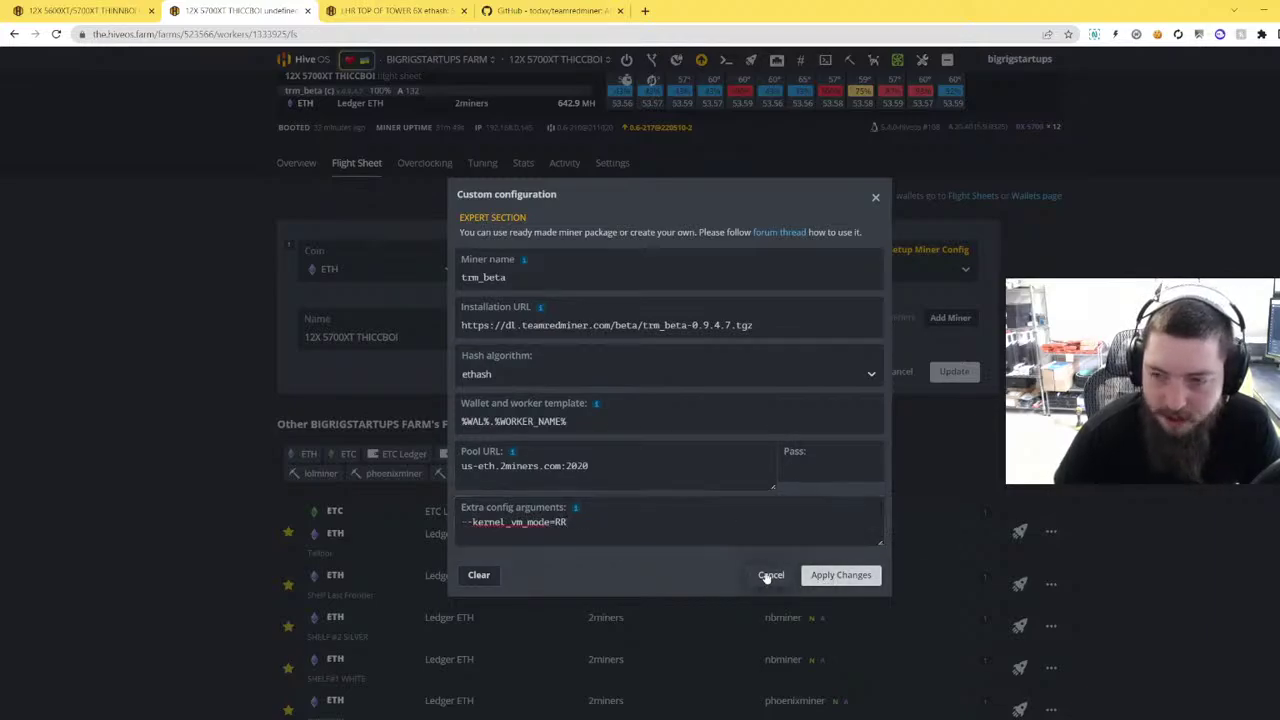
click(900, 372)
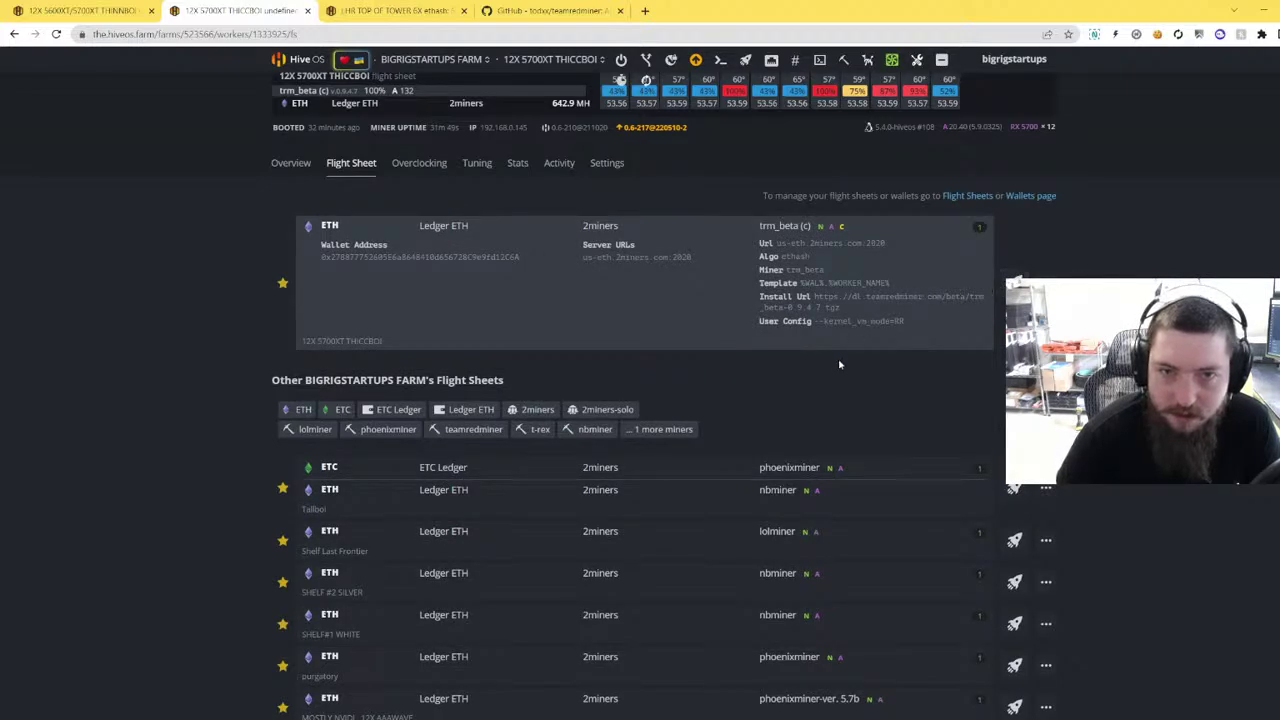
- Return to the worker's overview and inspect the power draw of GPU 0 and GPU 5
scroll(836, 377, up, 1)
click(290, 233)
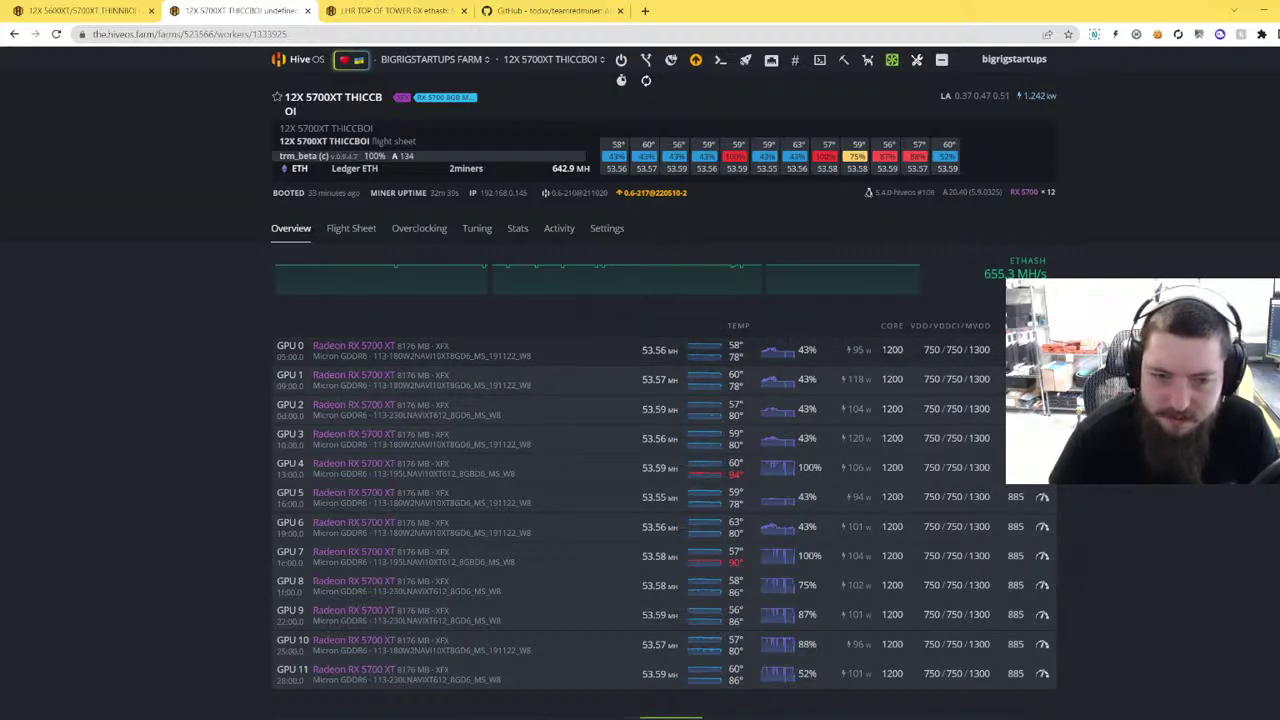
drag(872, 350, 832, 353)
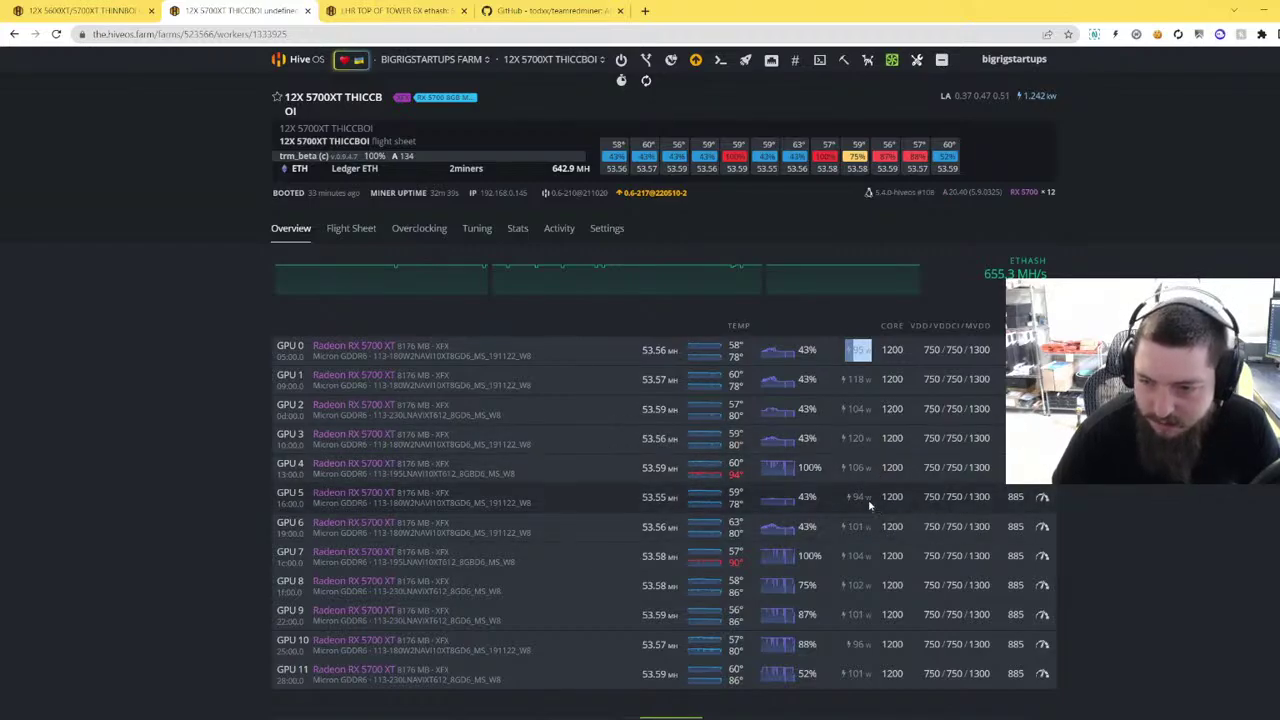
drag(869, 505, 798, 498)
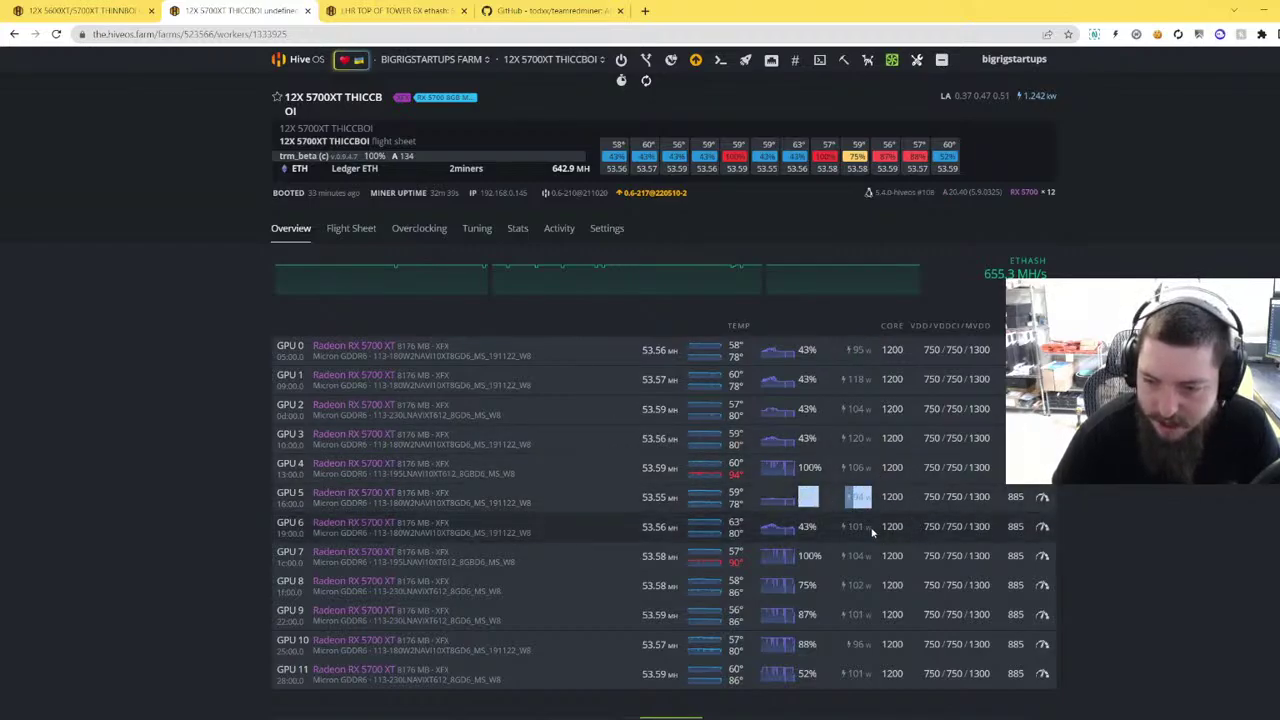
- Inspect the power draw of GPU 7 and examine the core clock in GPU 0's overclocking configuration
drag(872, 533, 857, 555)
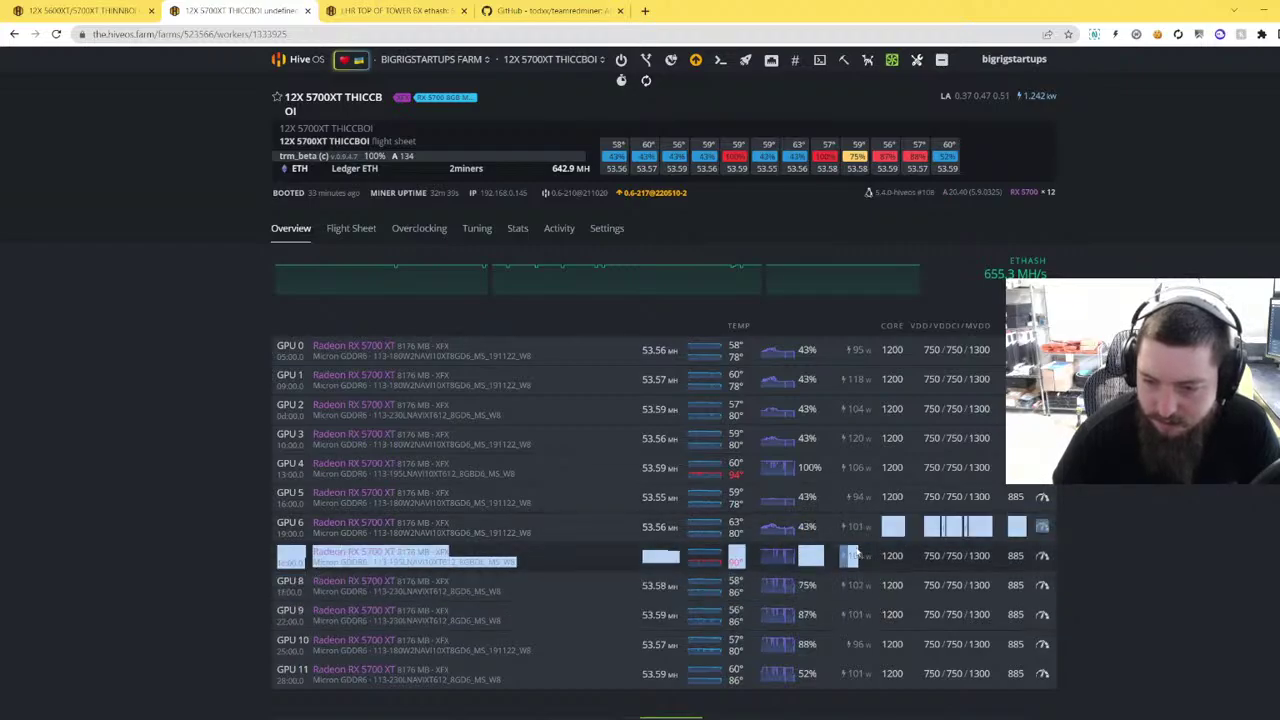
click(841, 615)
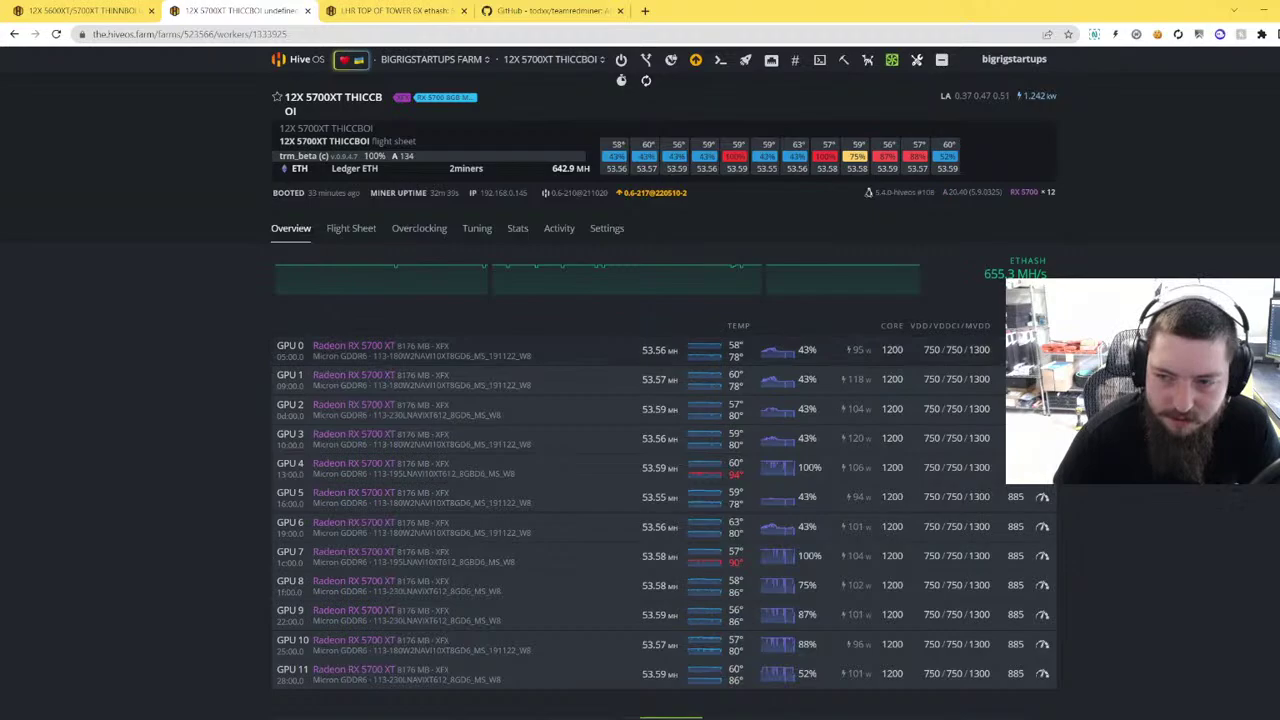
click(560, 350)
click(600, 493)
click(600, 342)
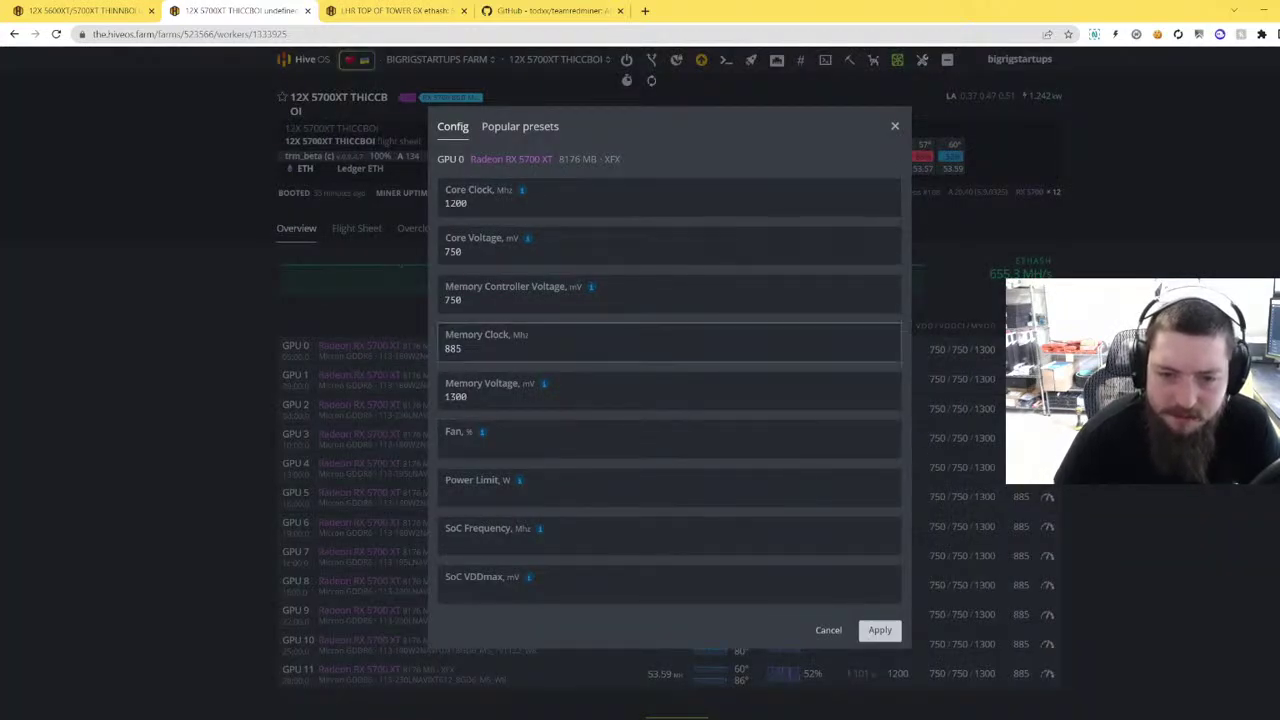
click(549, 310)
click(568, 262)
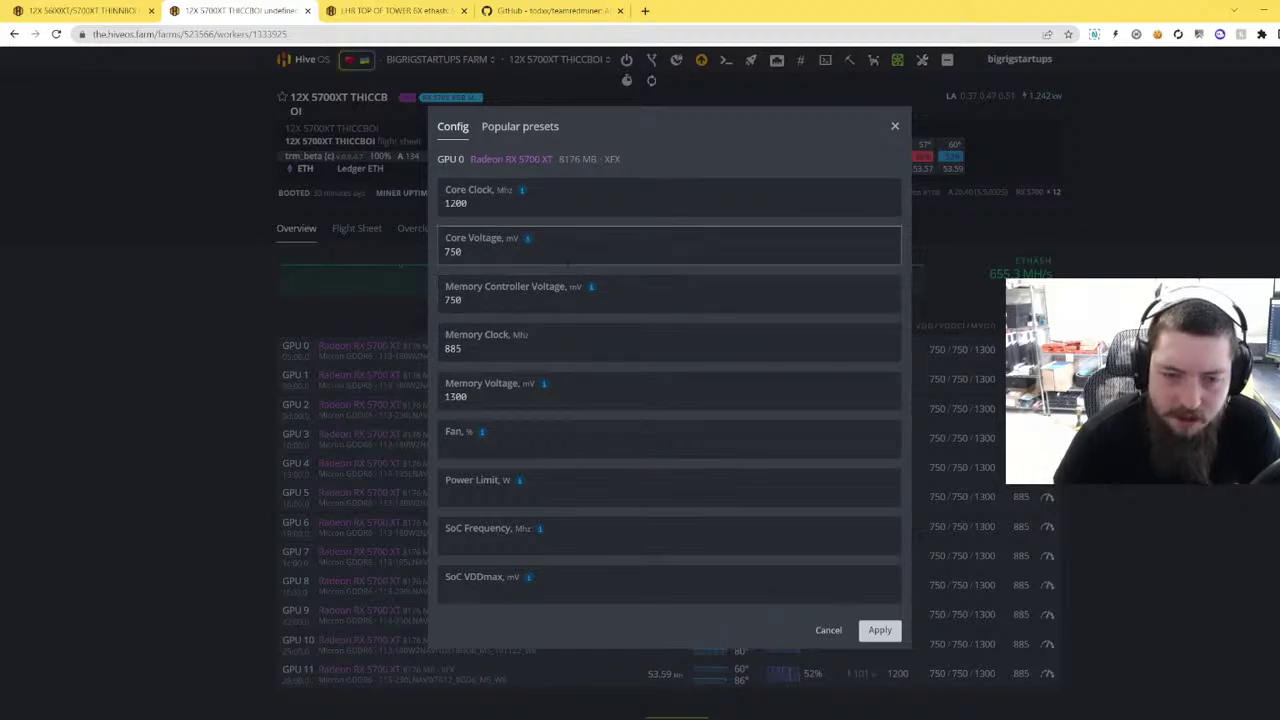
click(513, 210)
drag(507, 210, 403, 203)
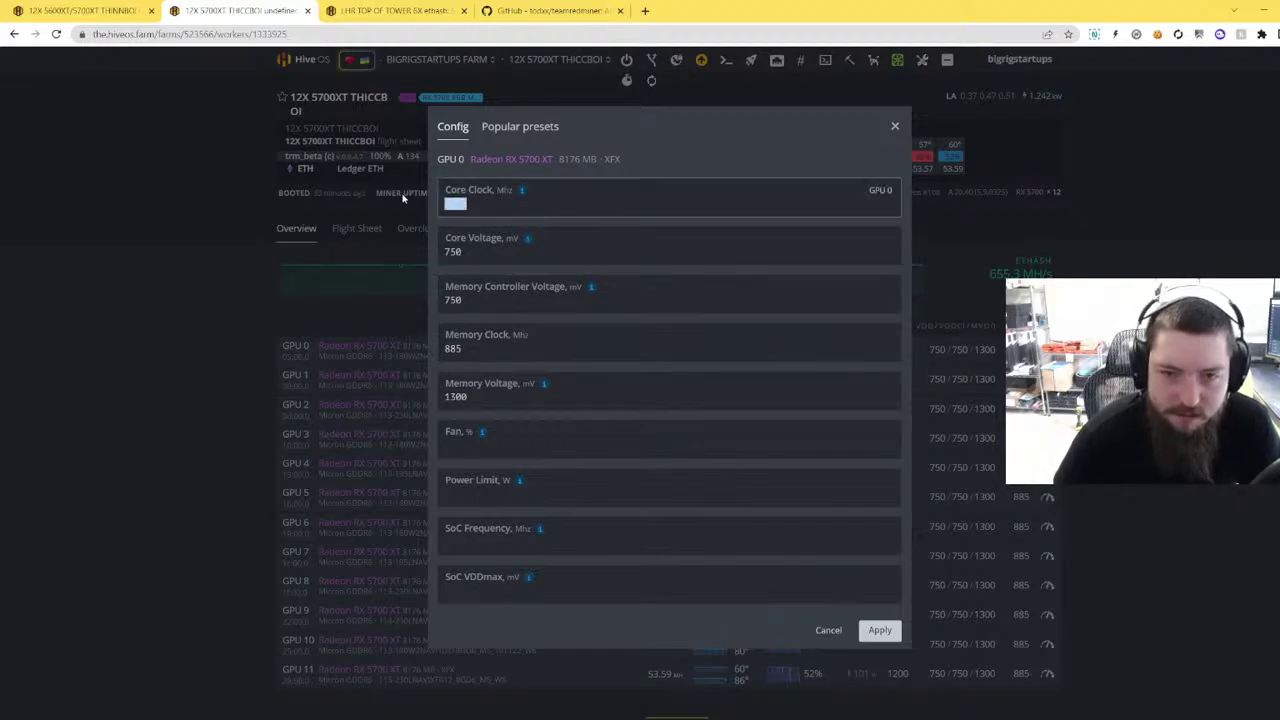
- Review GPU 0's core voltage, memory controller voltage, memory clock and memory voltage, and close the configuration without applying it
key(Tab)
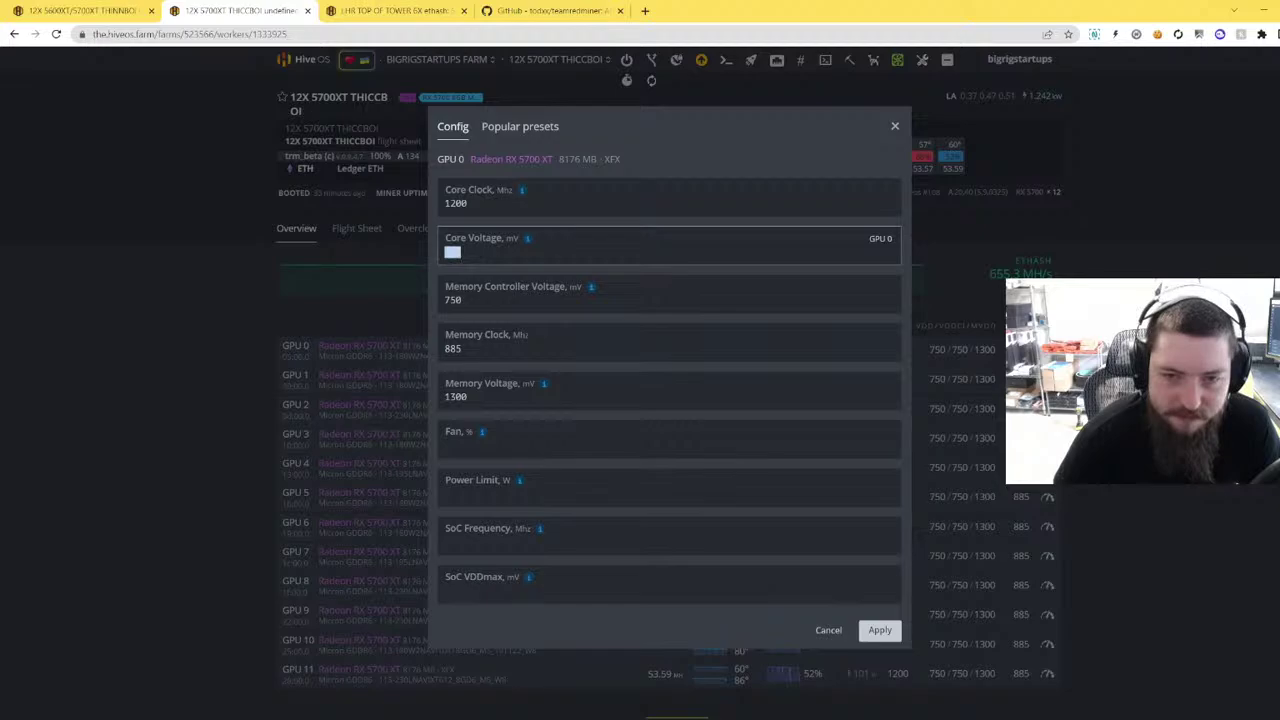
text(750)
key(Tab)
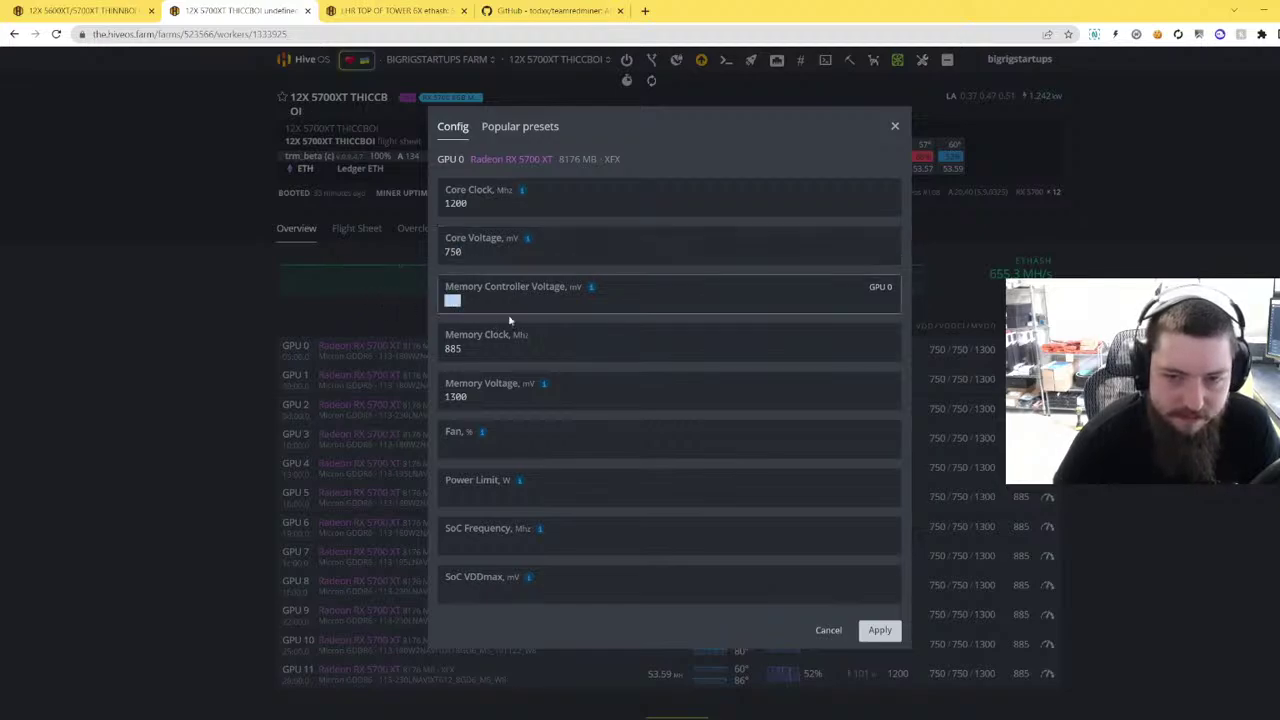
text(750)
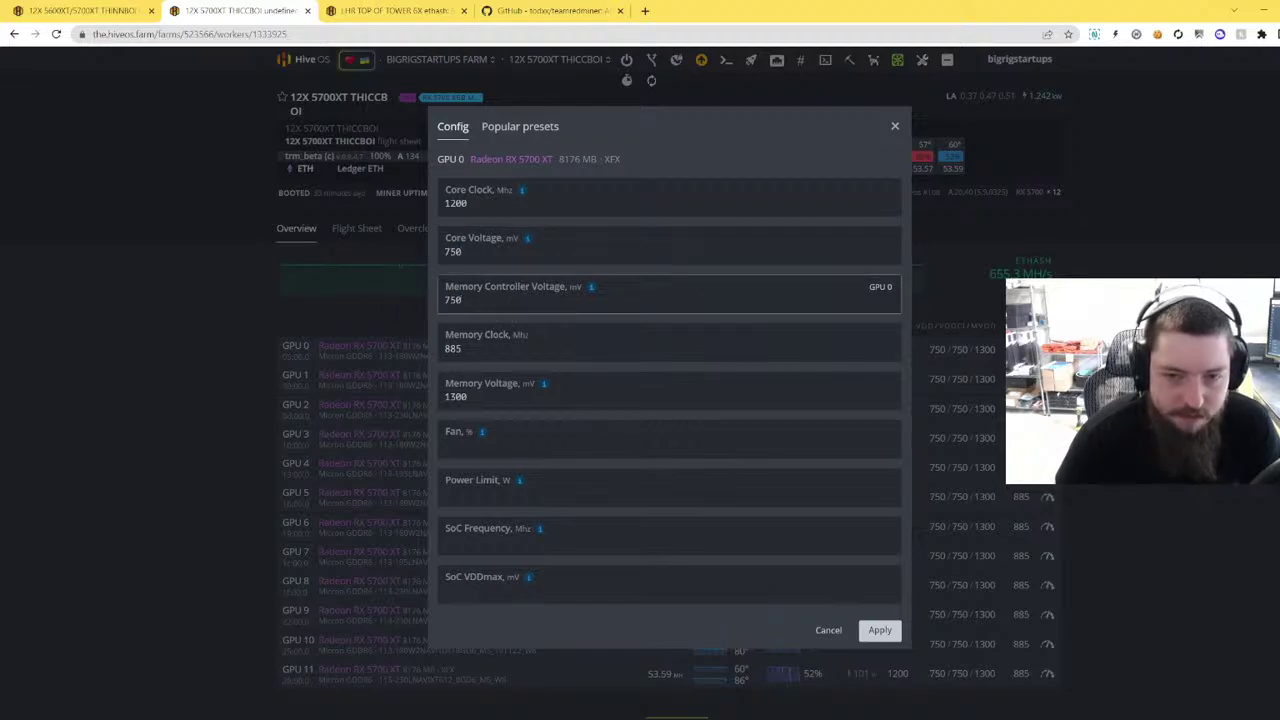
key(Tab)
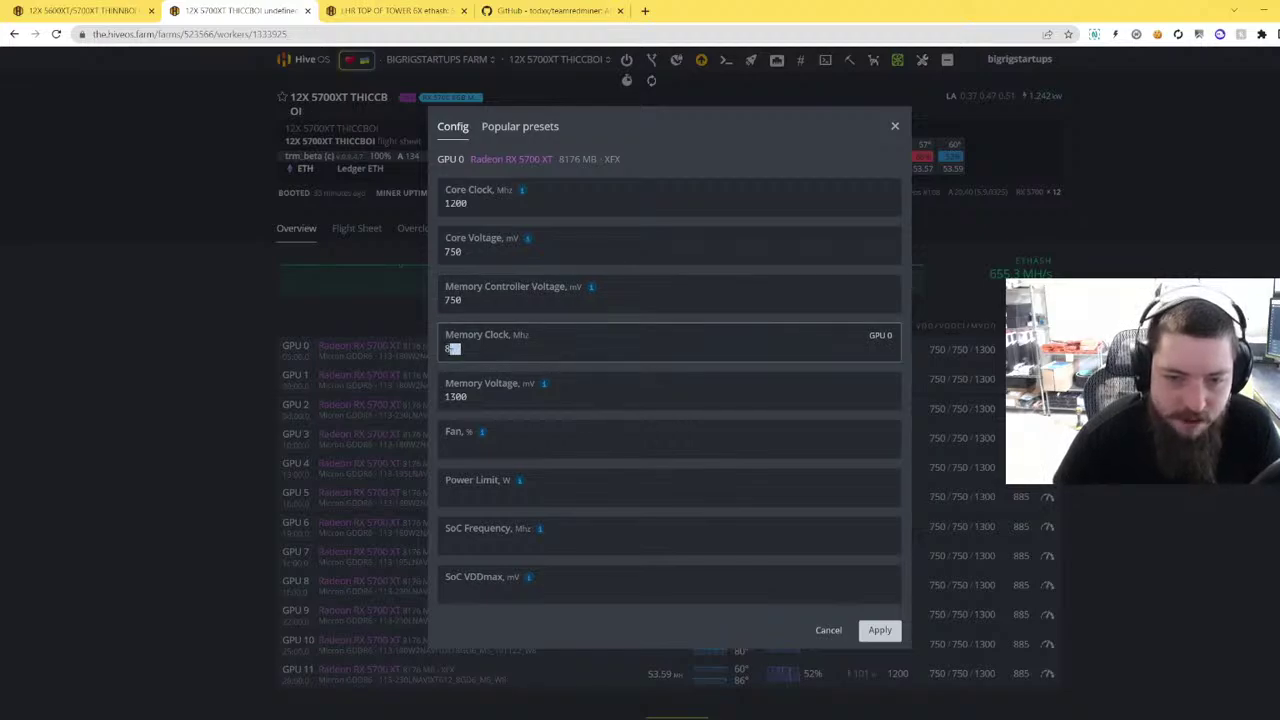
text(88)
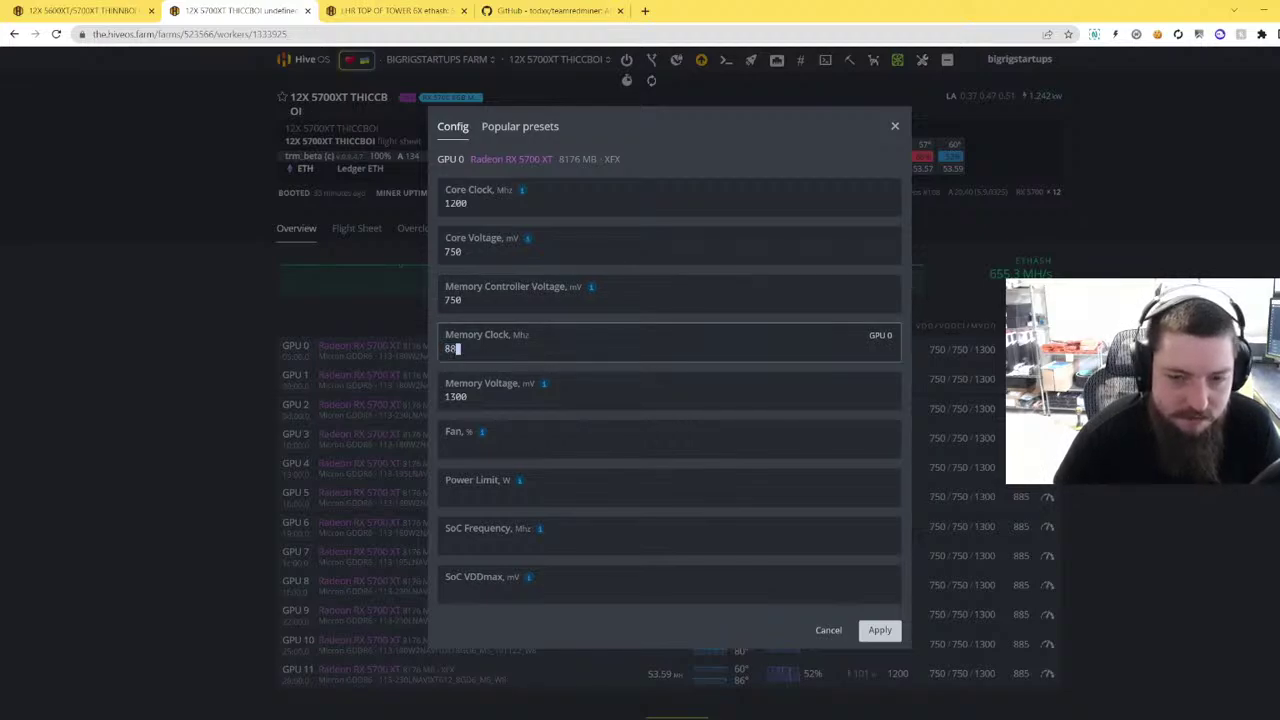
text(5)
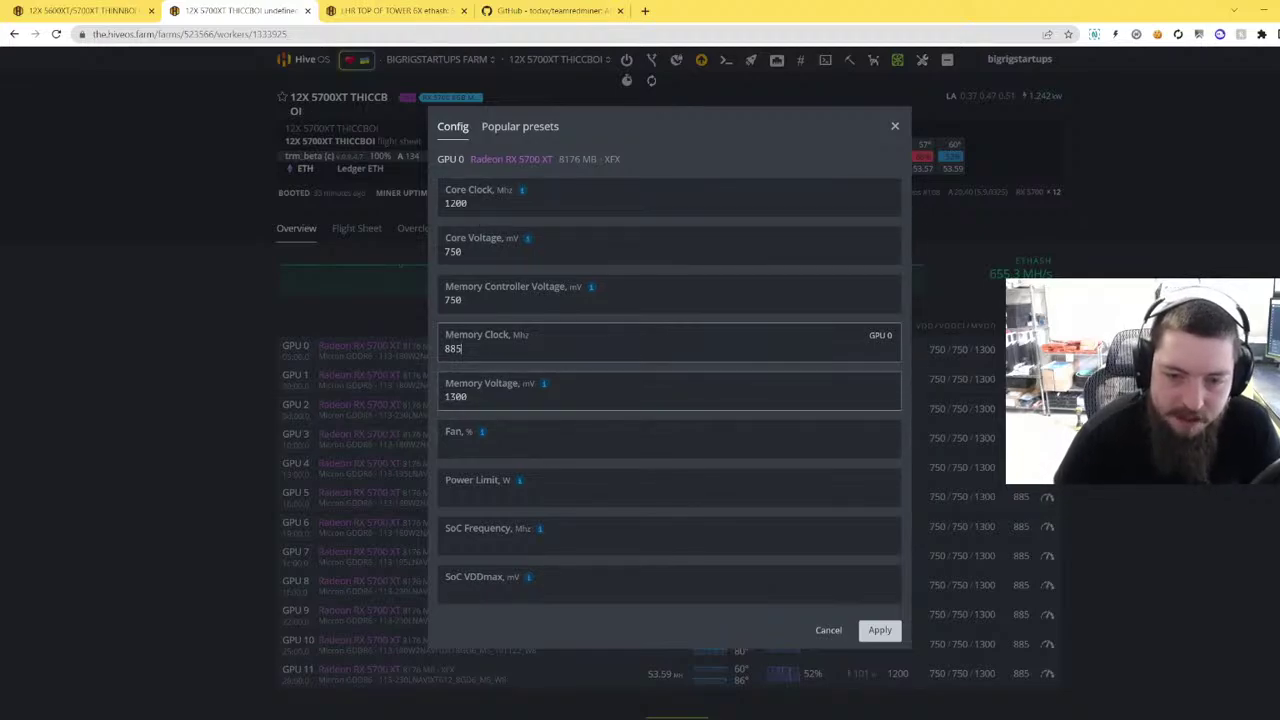
key(Tab)
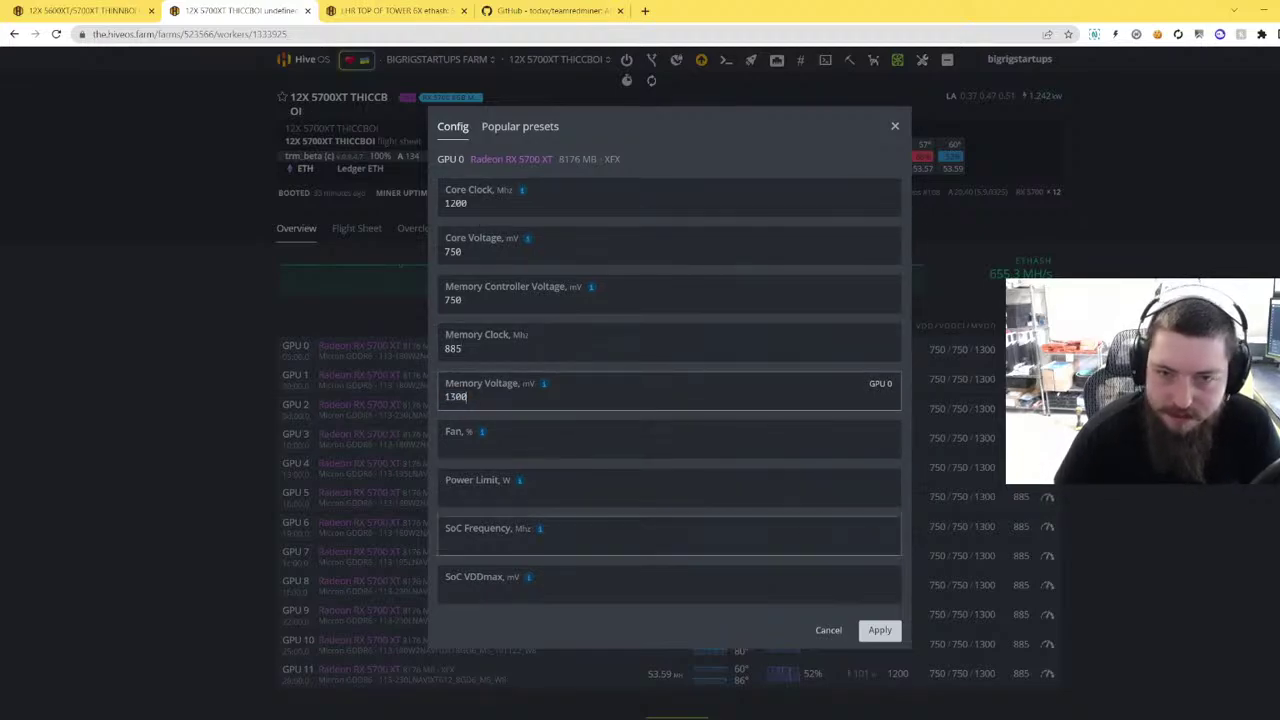
click(828, 631)
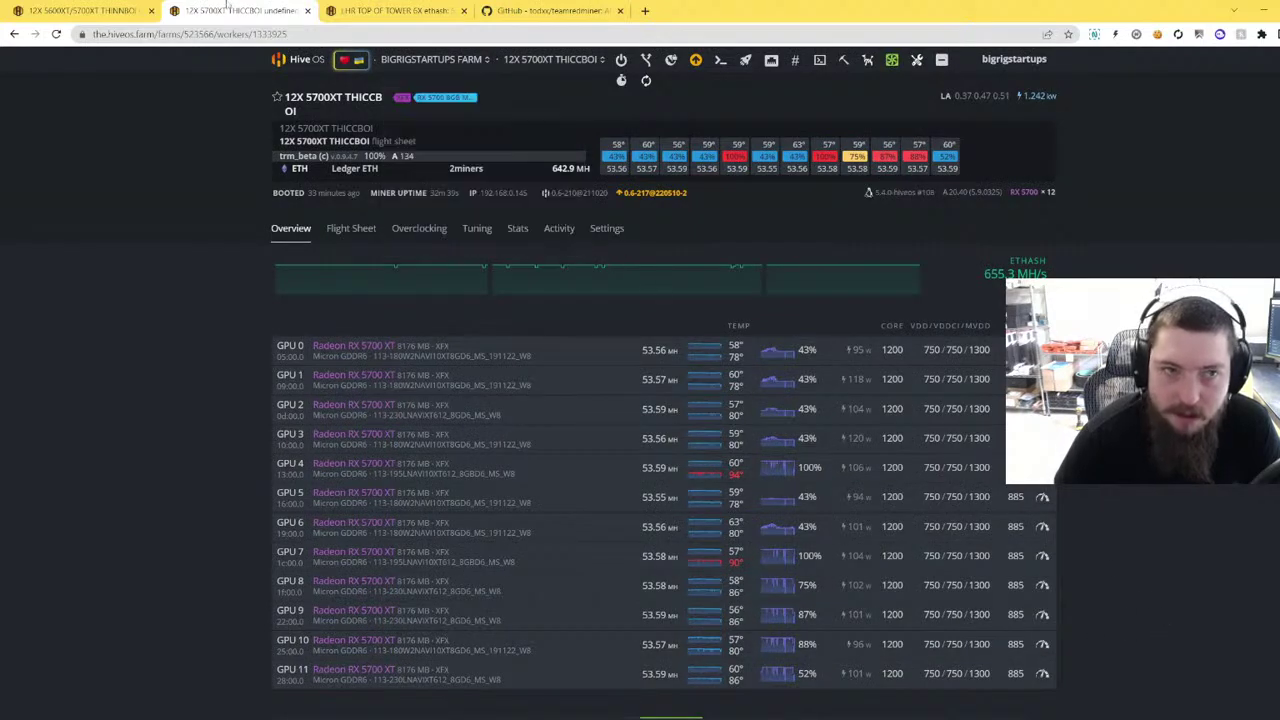
- Switch to the 12X 5600XT/5700XT THINNBOI worker and inspect the power draw of GPU 0 and GPU 3
click(80, 10)
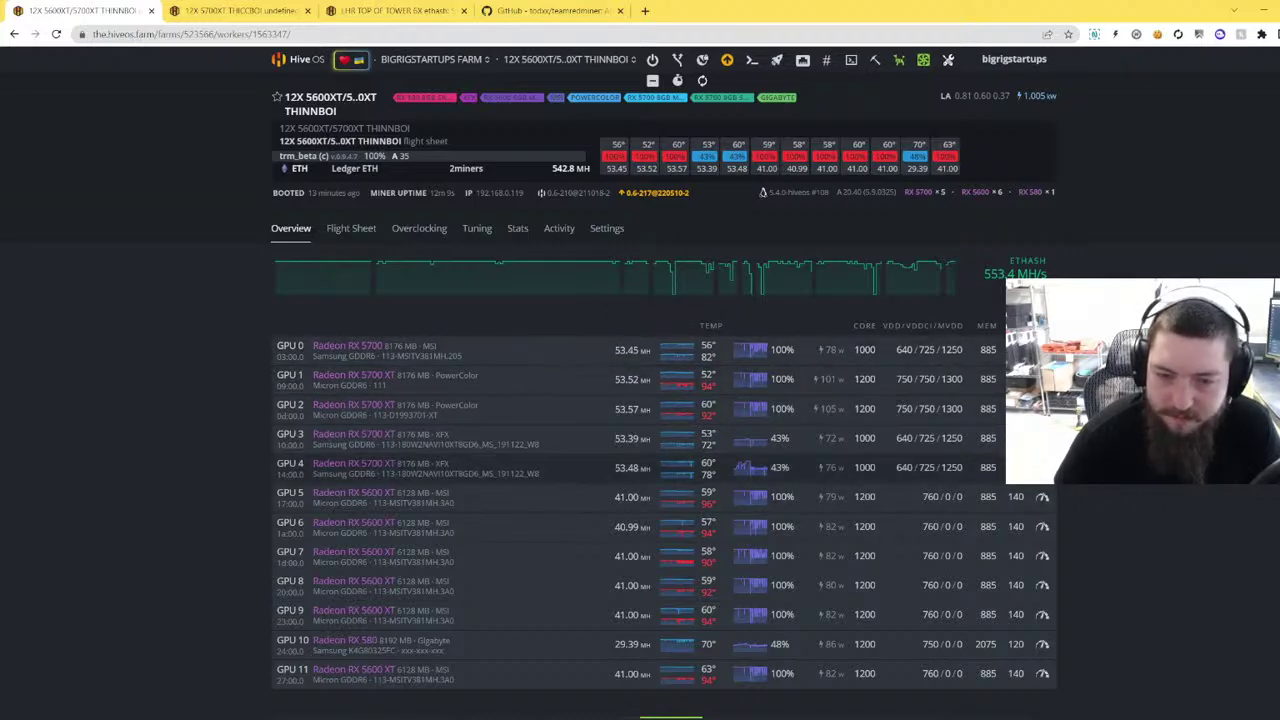
drag(848, 356, 803, 347)
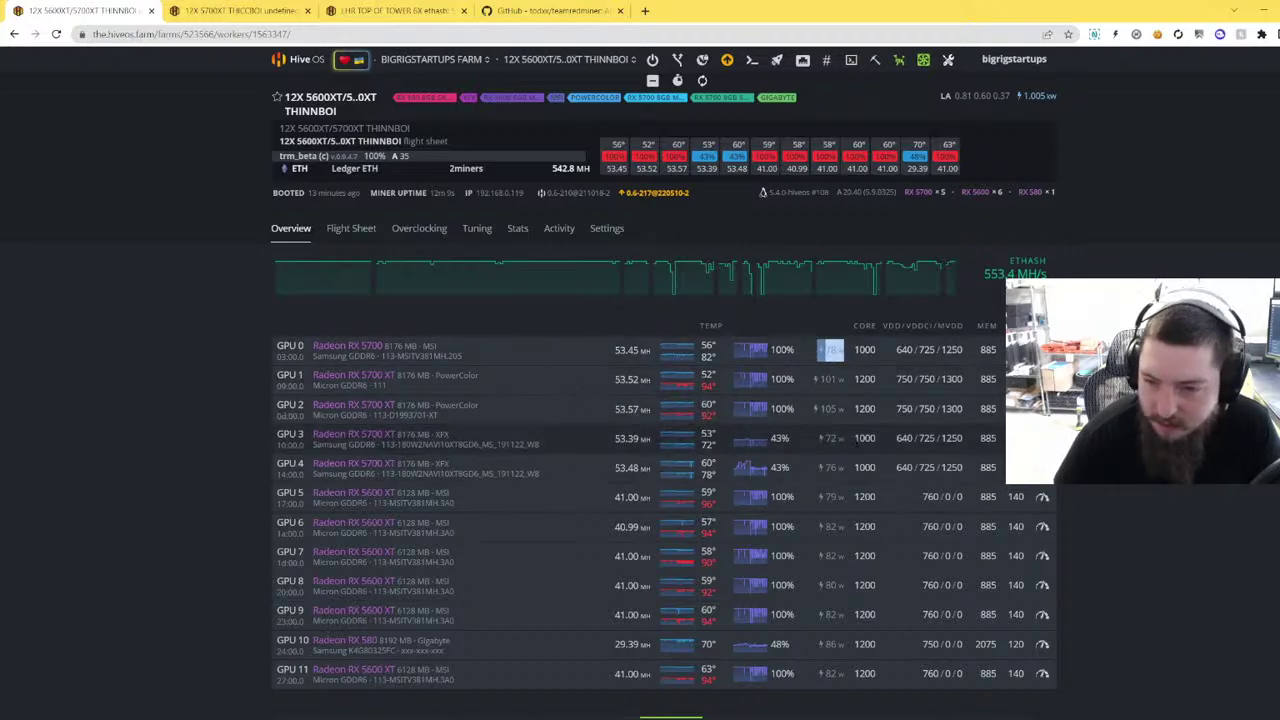
drag(848, 442, 780, 437)
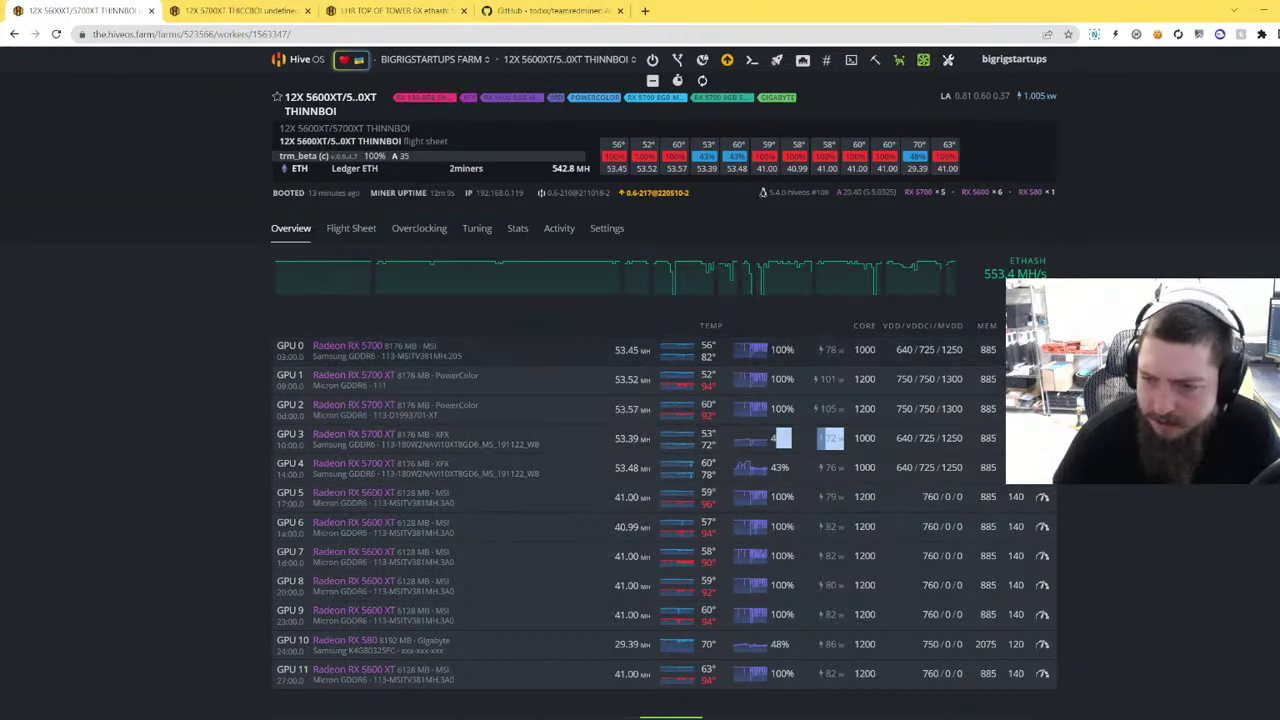
- Review the clock and voltage settings of this worker's GPU 0, the Radeon RX 5700, and close the configuration without applying it
click(672, 350)
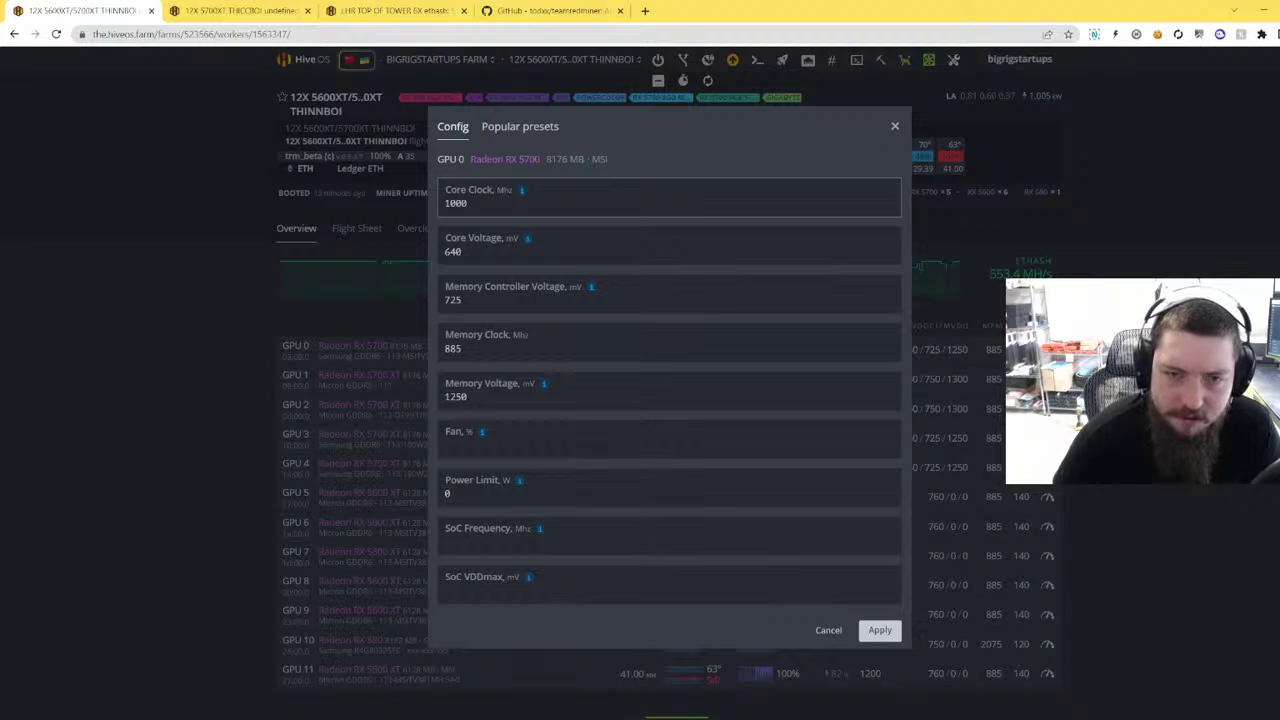
key(Tab)
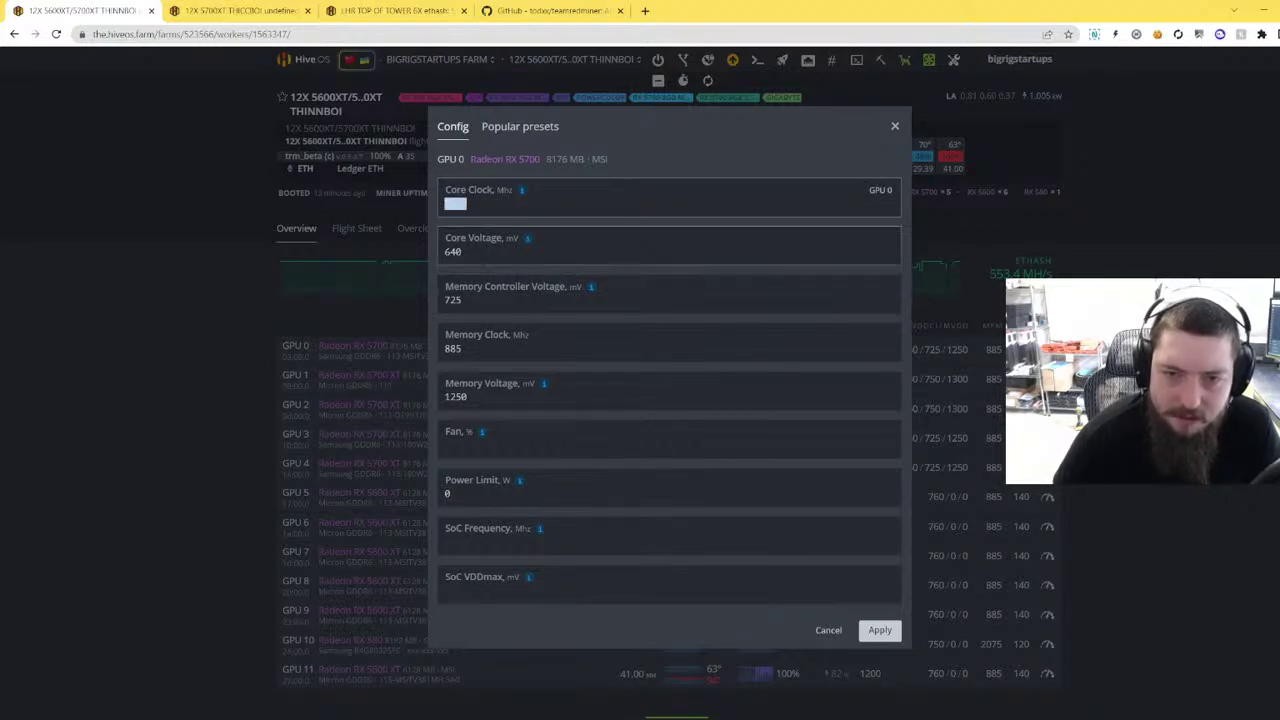
double_click(451, 236)
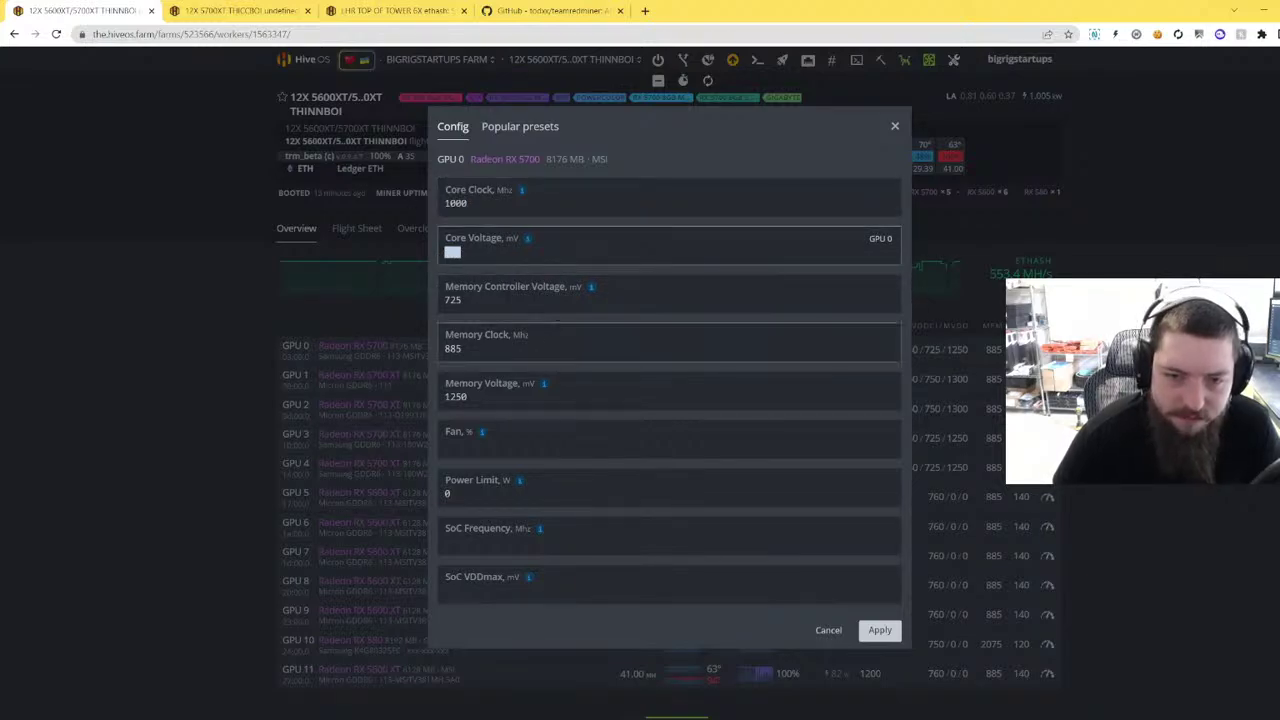
key(Tab)
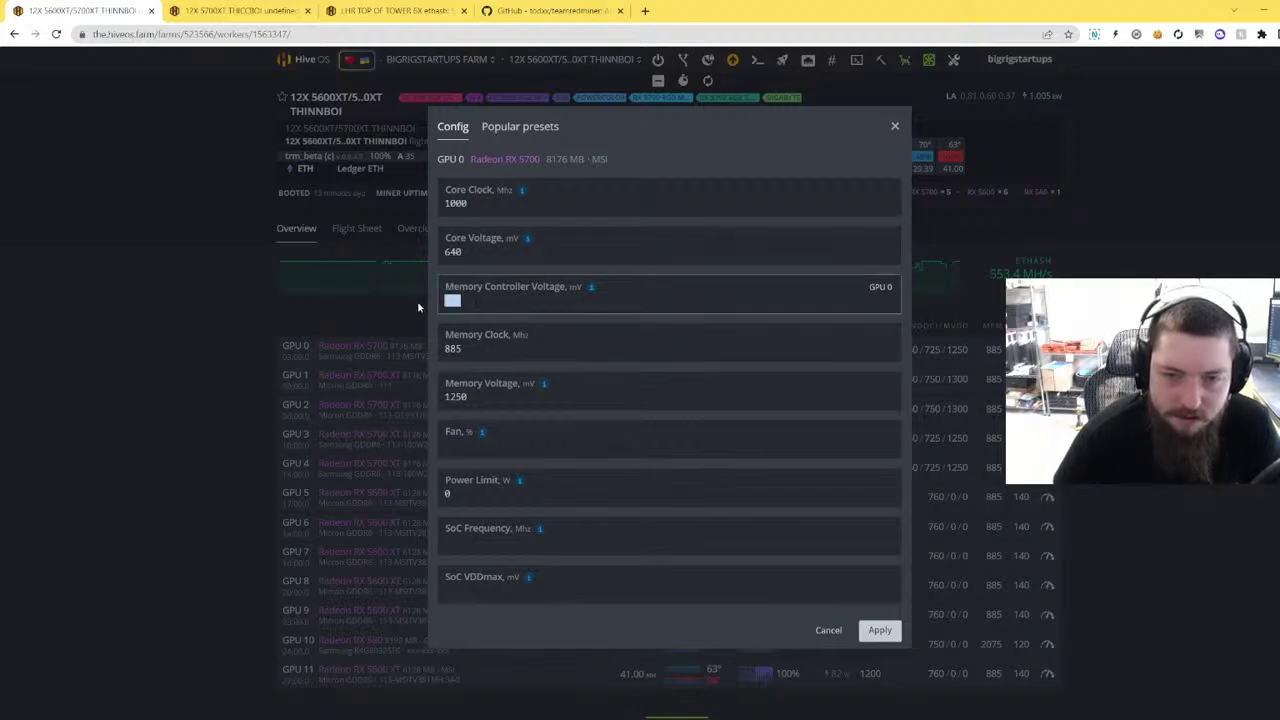
text(725)
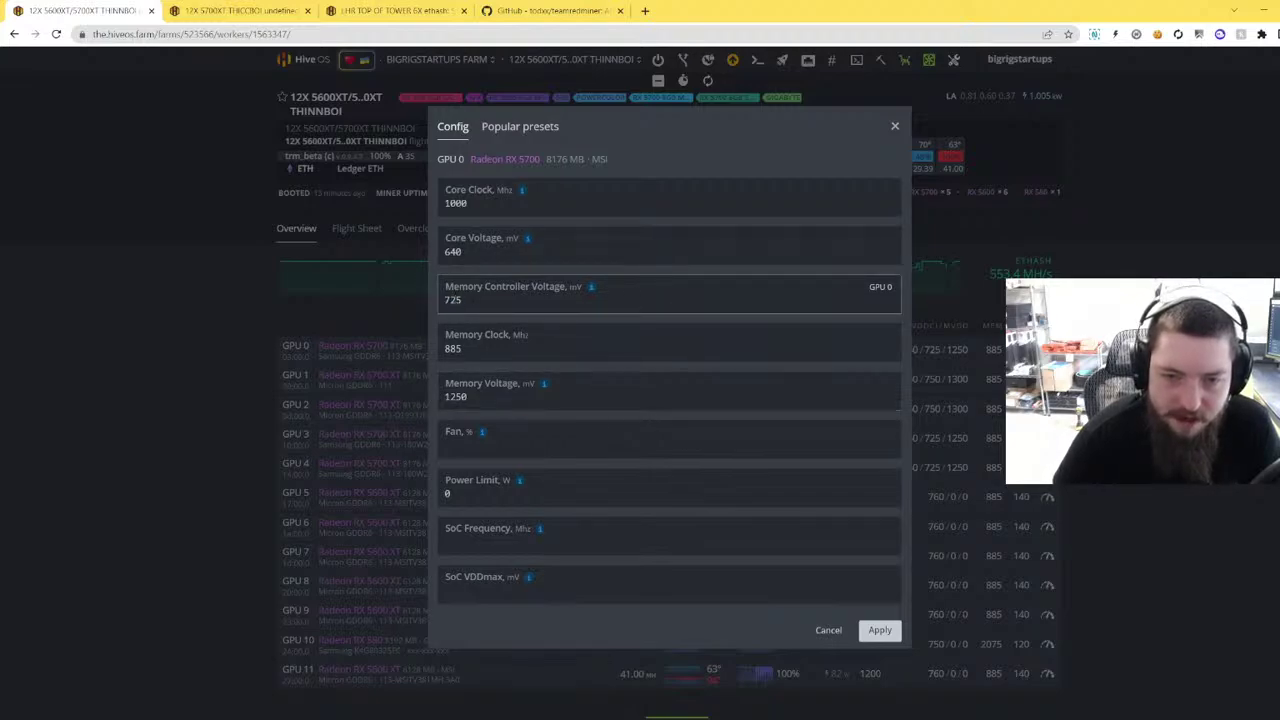
key(Left)
key(Tab)
text(885)
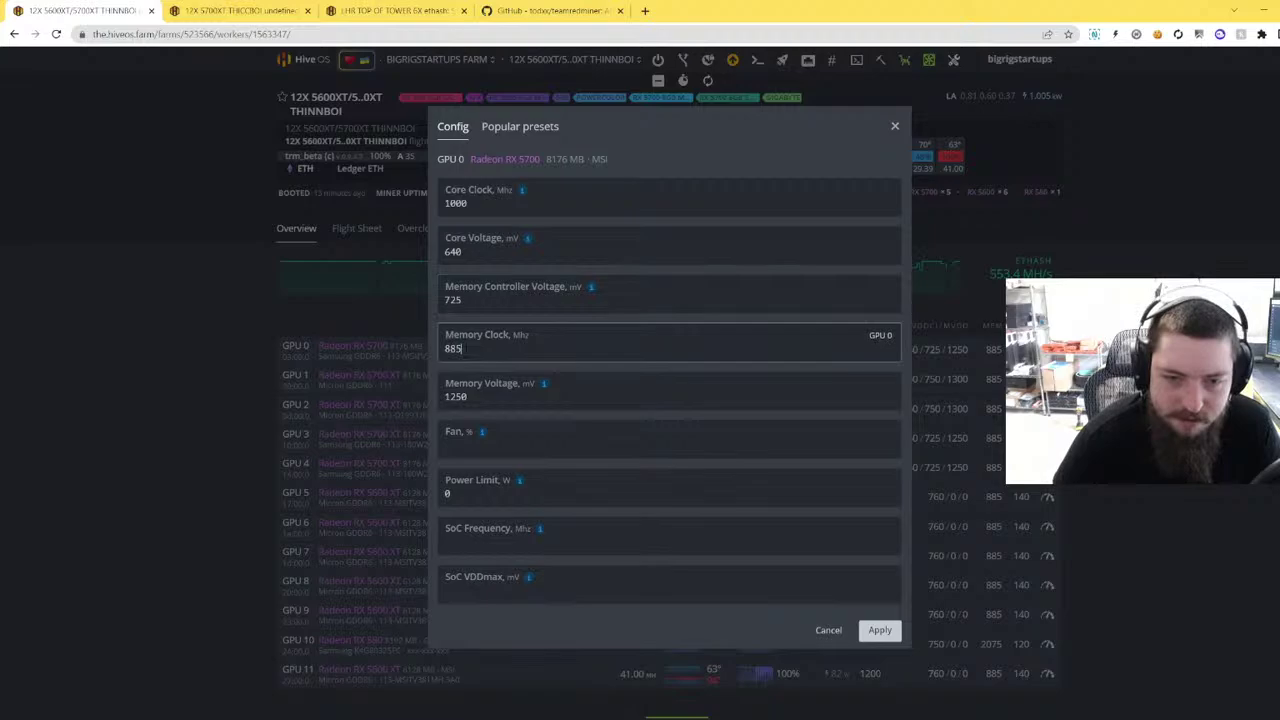
key(Tab)
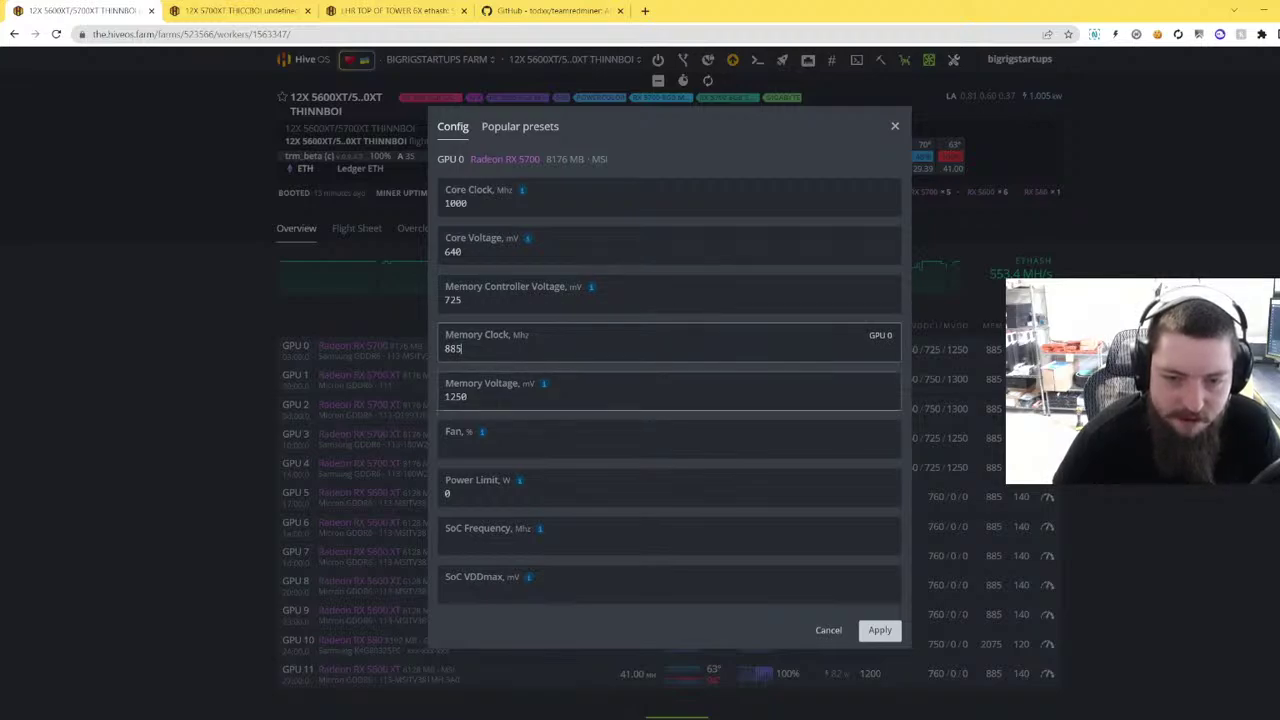
click(894, 128)
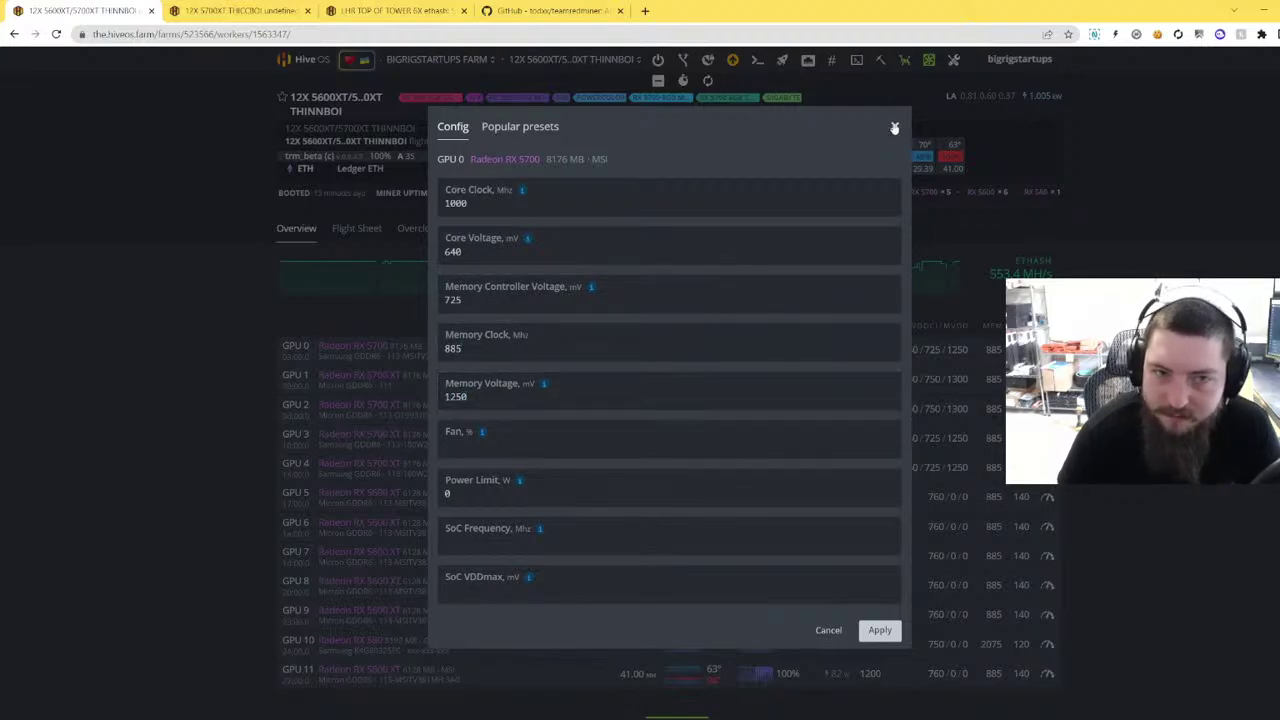
- Refresh the worker's overview and look through the BIGRIGSTARTUPS FARM worker list, including the 8X Rig
click(56, 34)
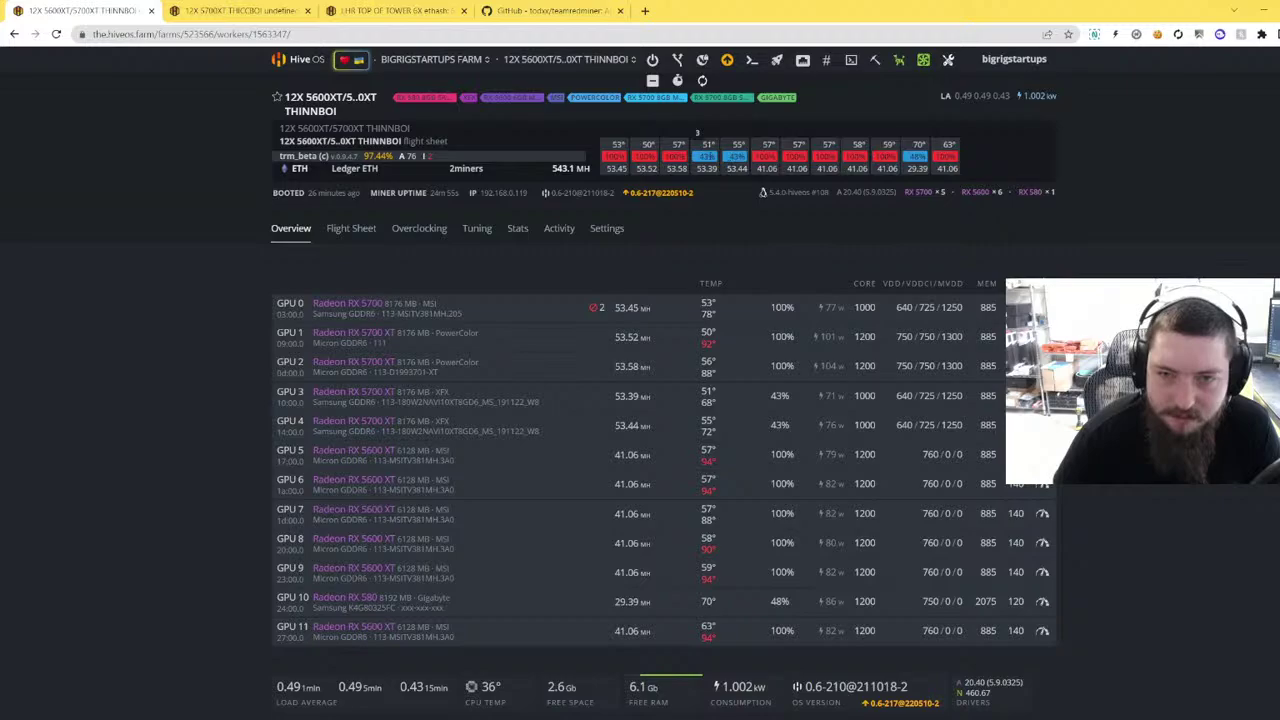
click(300, 58)
click(381, 316)
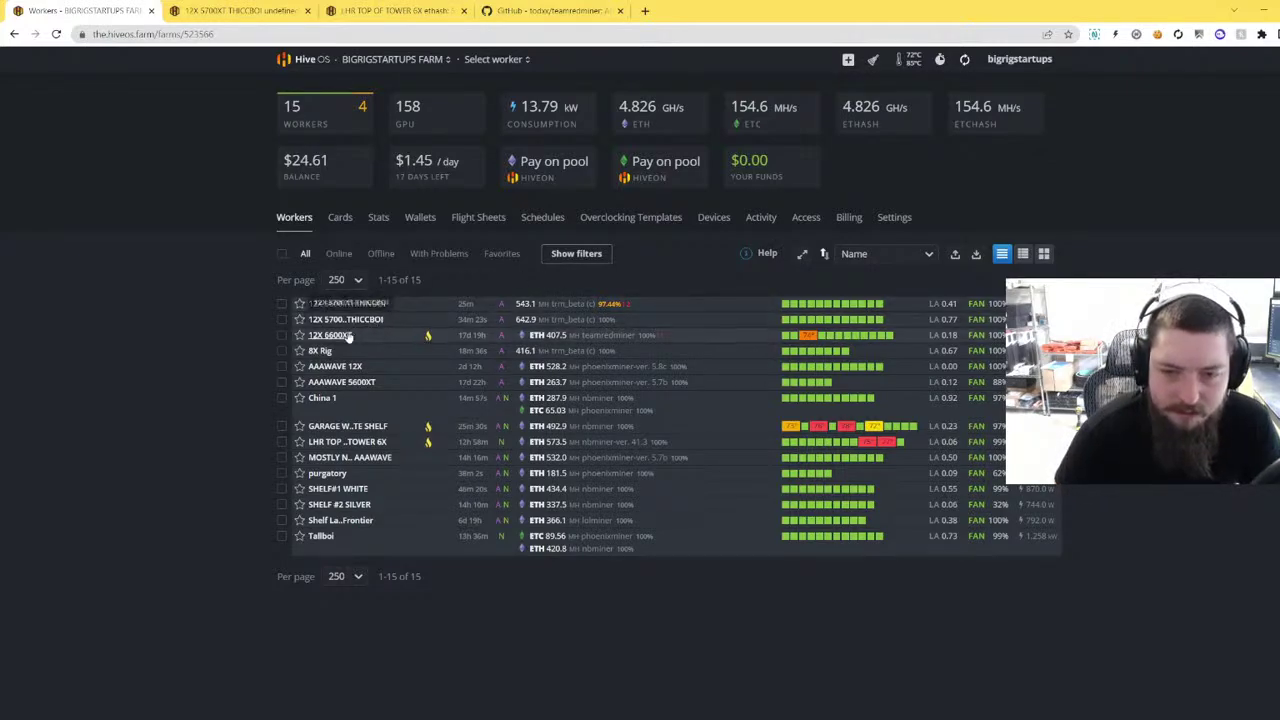
click(318, 352)
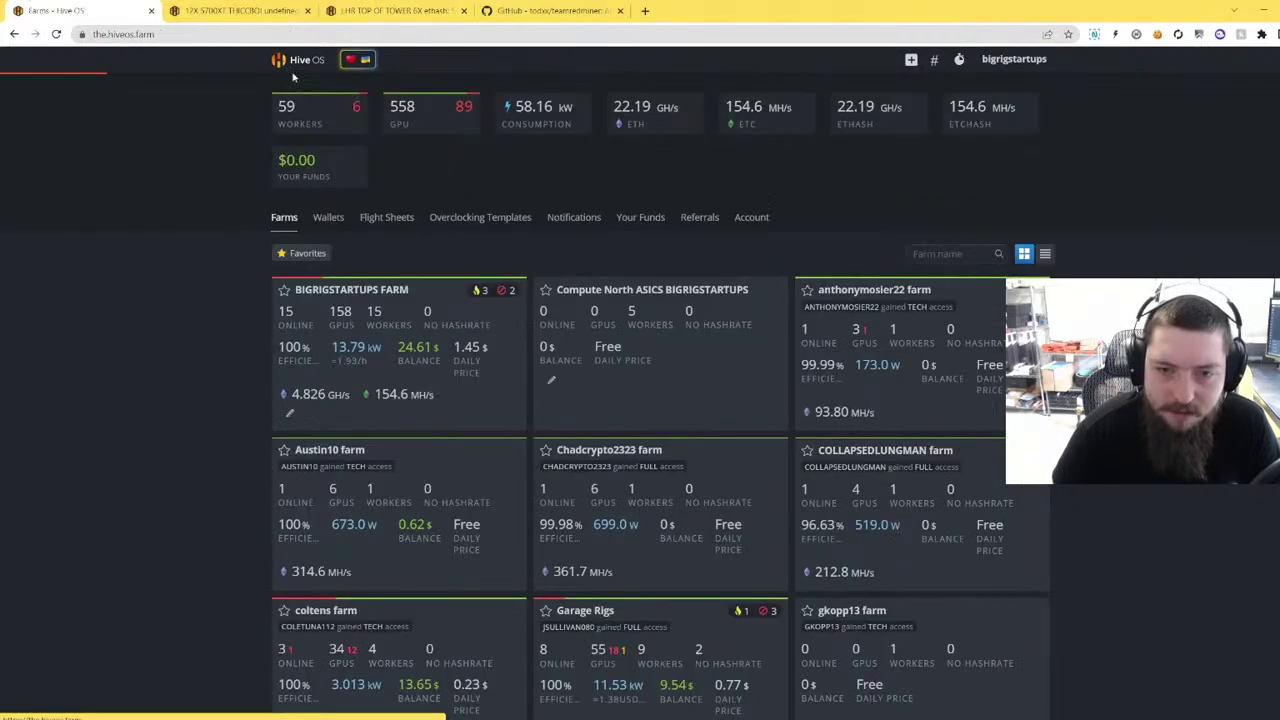
click(286, 62)
click(390, 345)
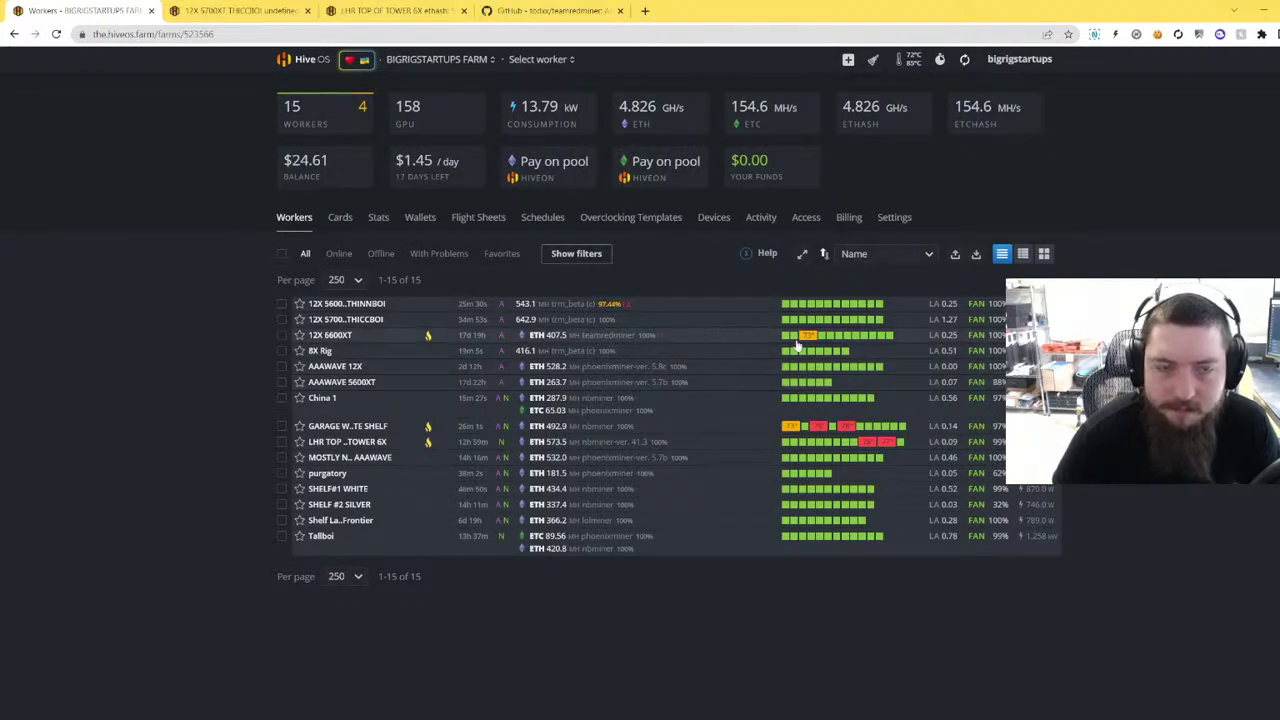
- Switch to the LHR TOP OF TOWER 6X worker and refresh its overview to examine its hashrates
click(415, 11)
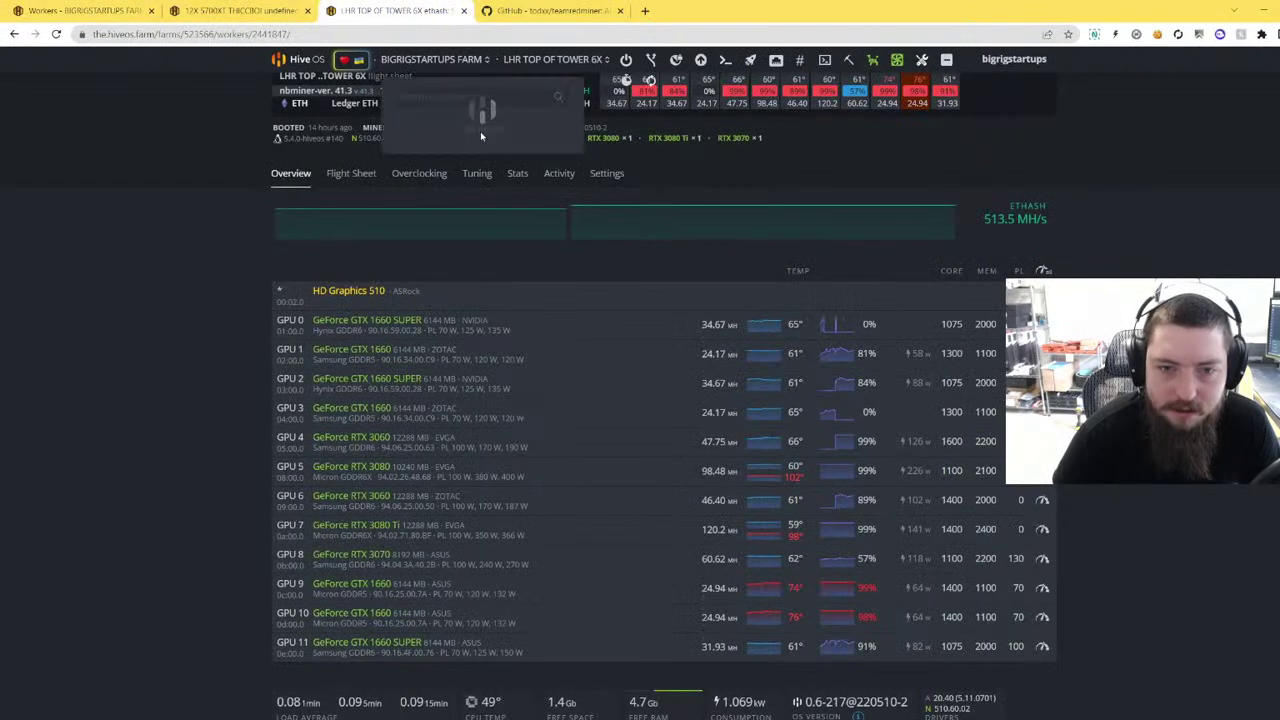
scroll(628, 271, up, 1)
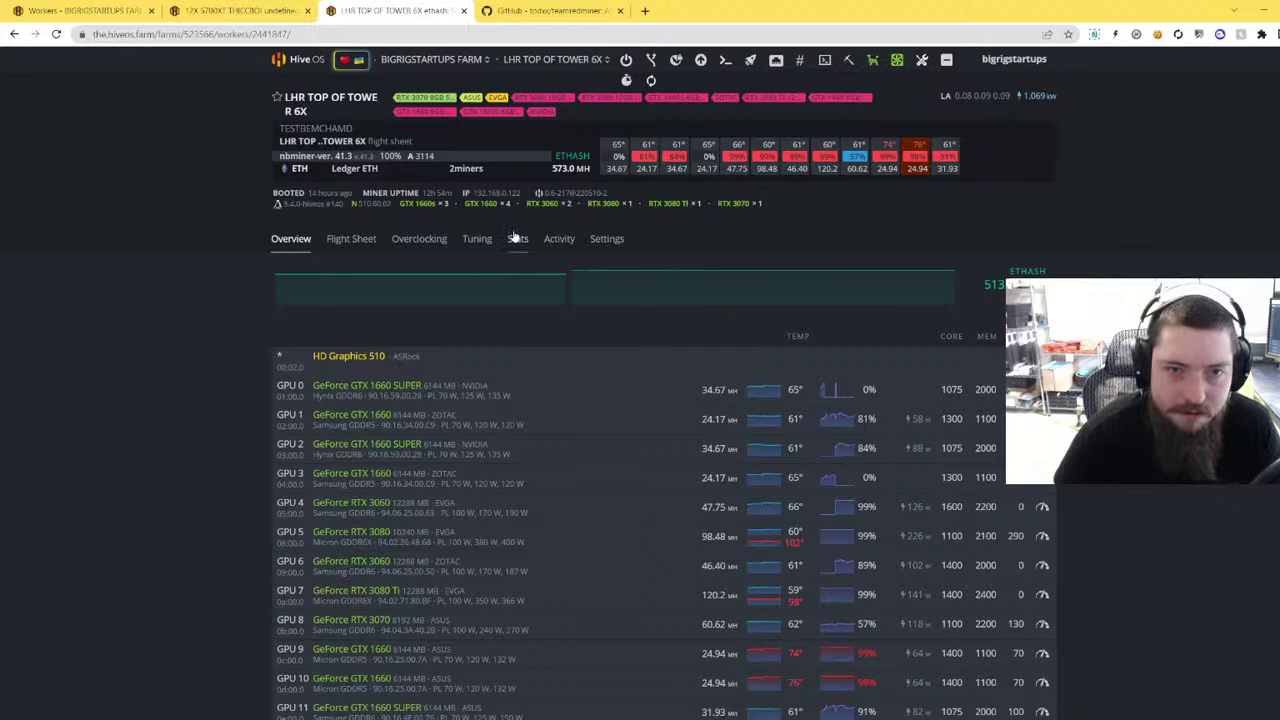
click(56, 34)
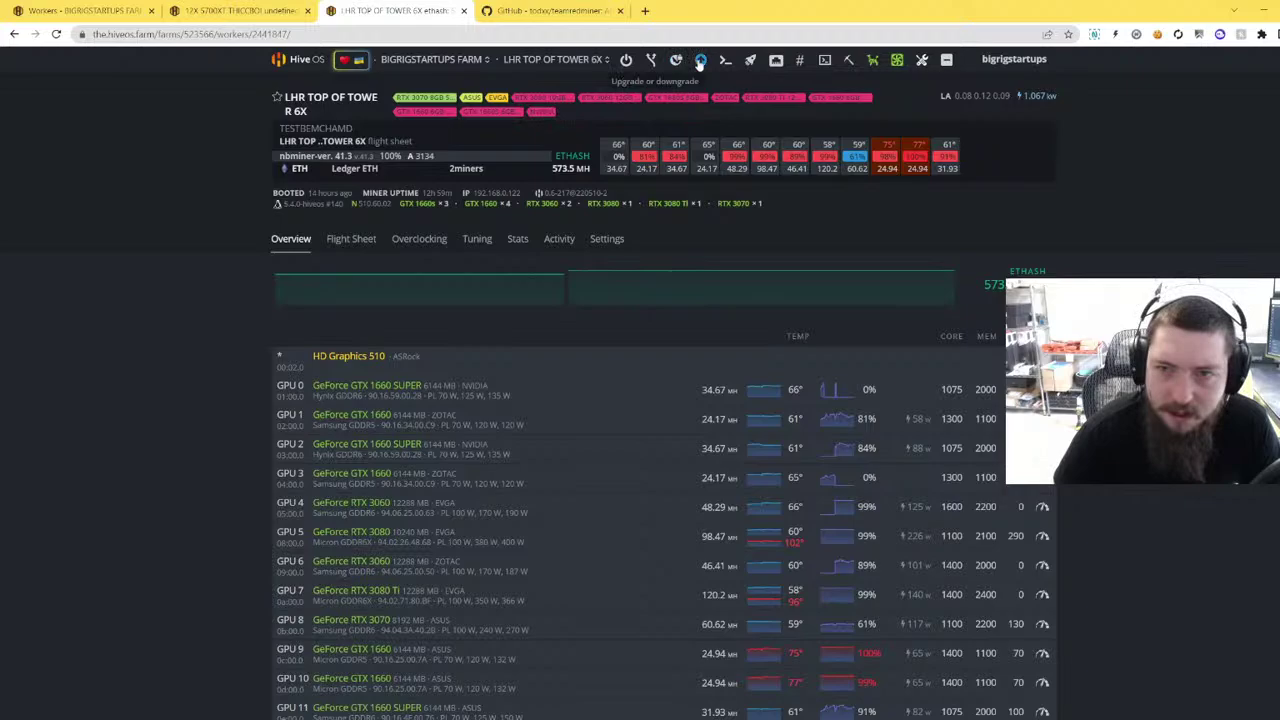
click(597, 57)
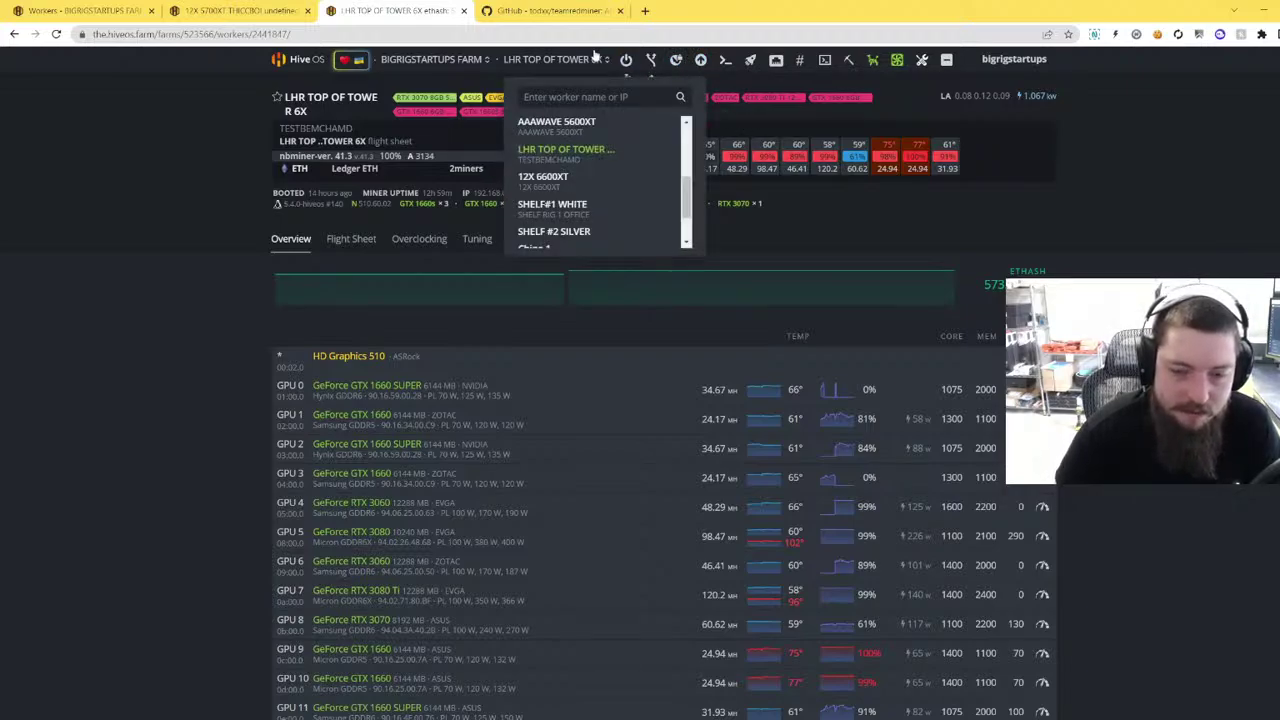
click(597, 57)
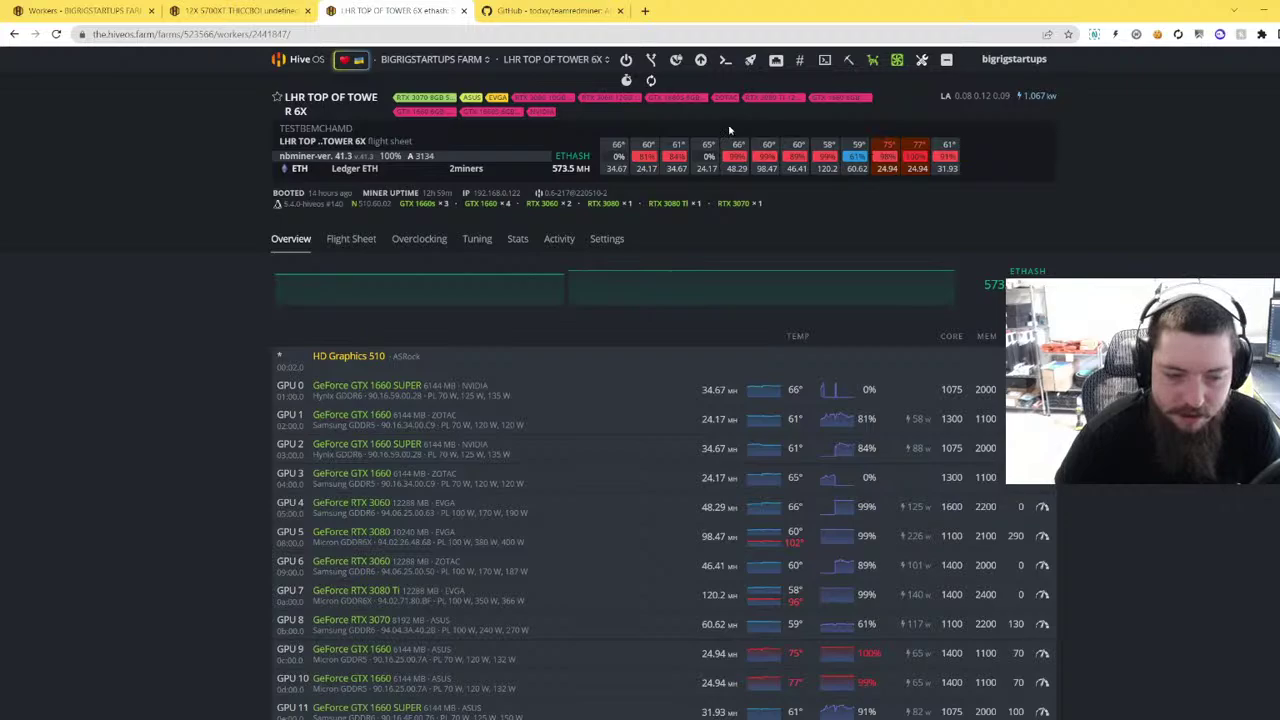
- Open the worker commands and copy the recent command that downloads NBMiner_40.1_Linux.tgz to /tmp
click(726, 63)
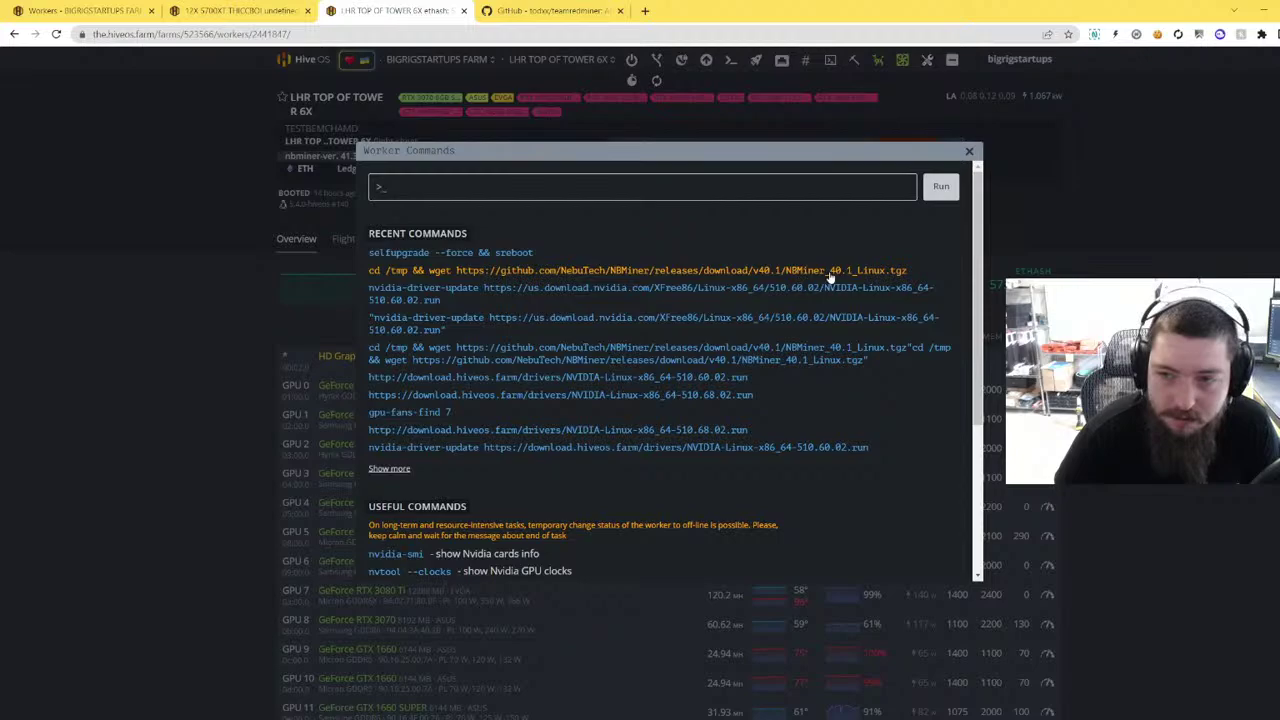
drag(918, 282, 372, 274)
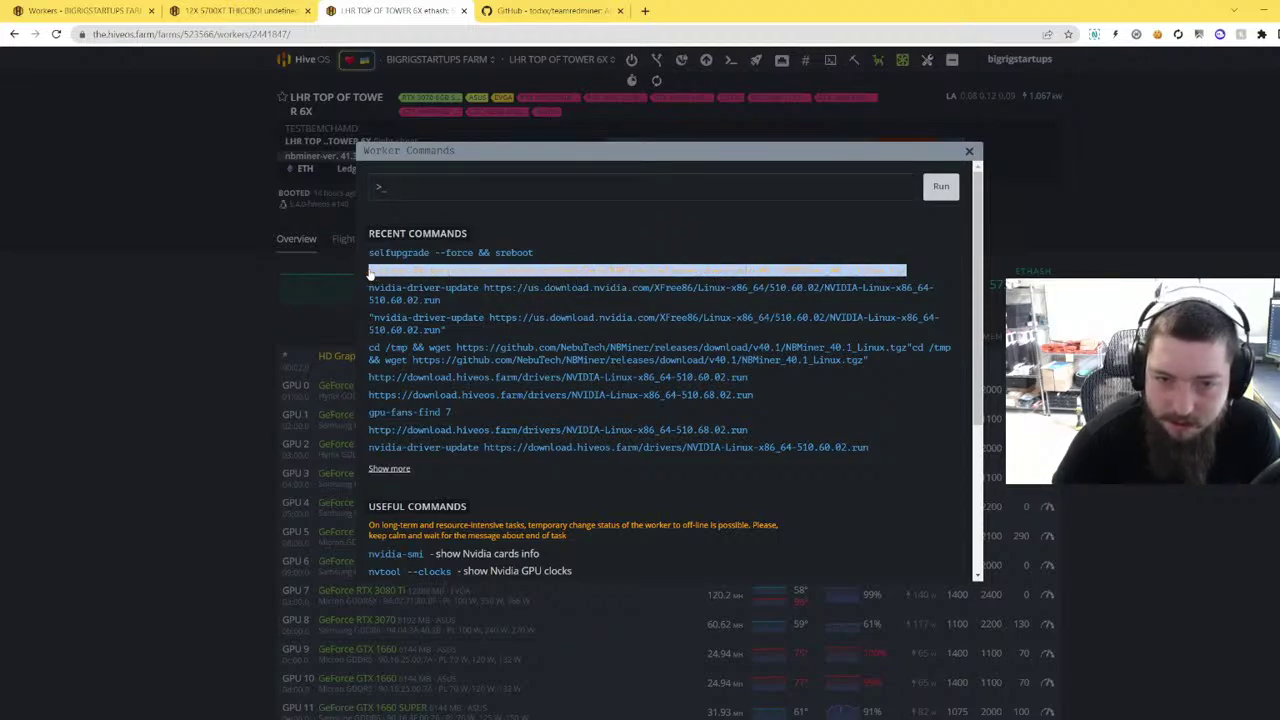
right_click(370, 268)
click(416, 285)
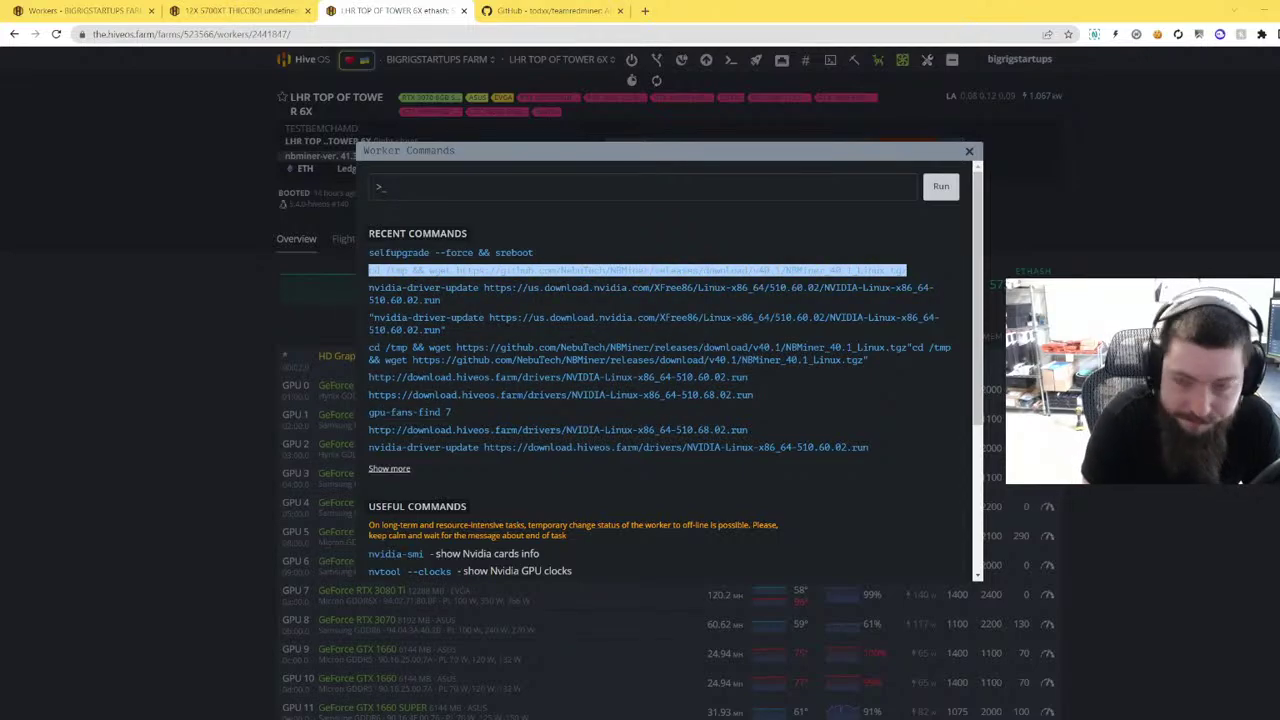
- Load the recent nvidia-driver-update command for 510.60.02, highlight its quoted variant, and close the worker commands without running anything
click(929, 288)
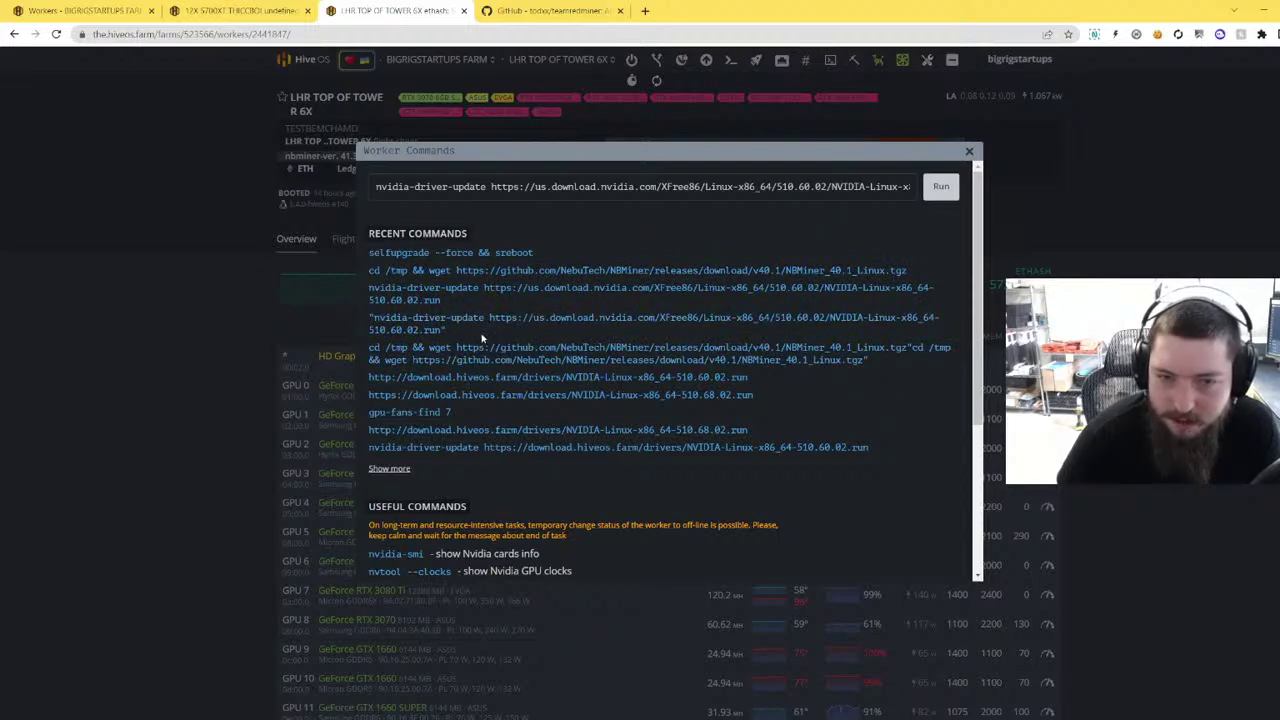
drag(454, 332, 354, 317)
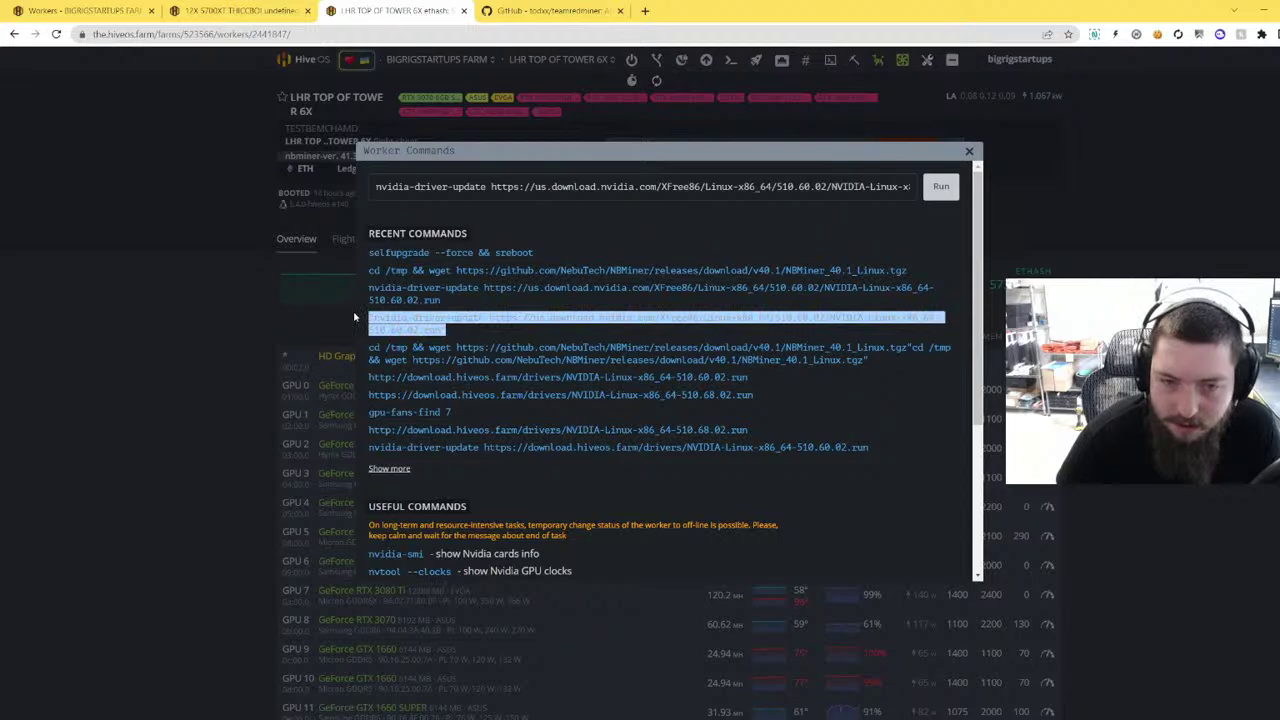
click(354, 317)
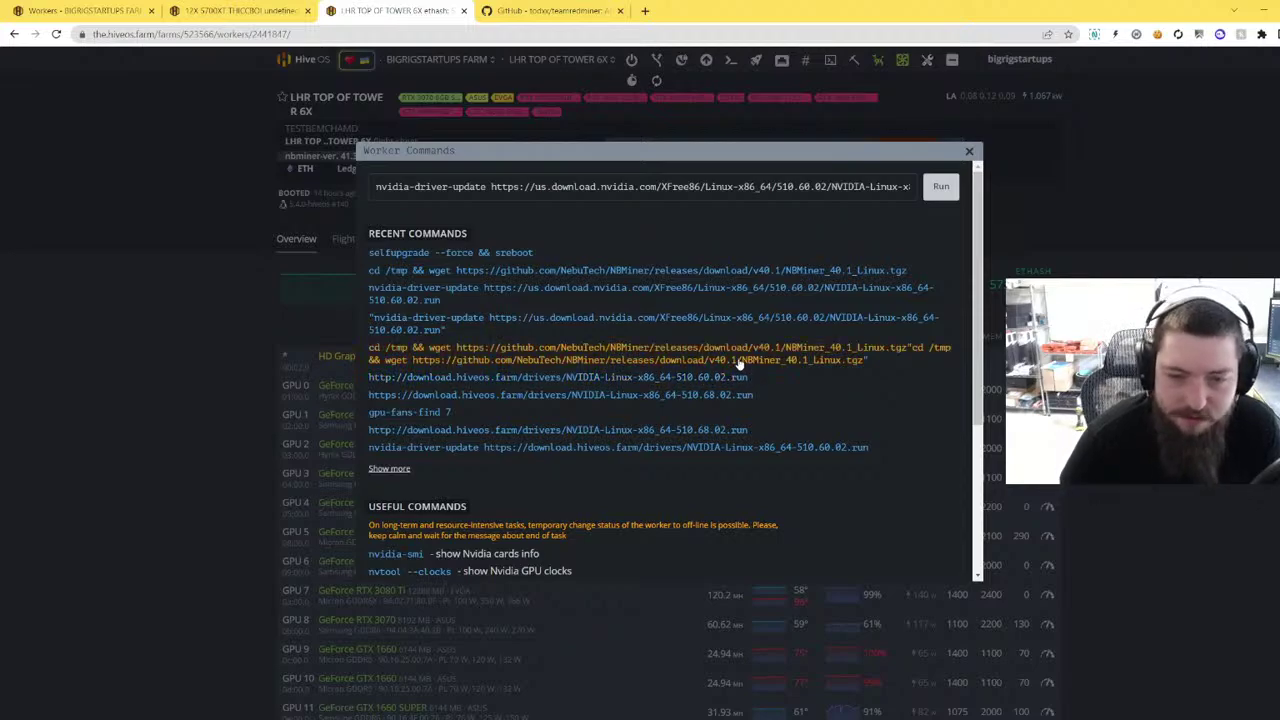
click(969, 152)
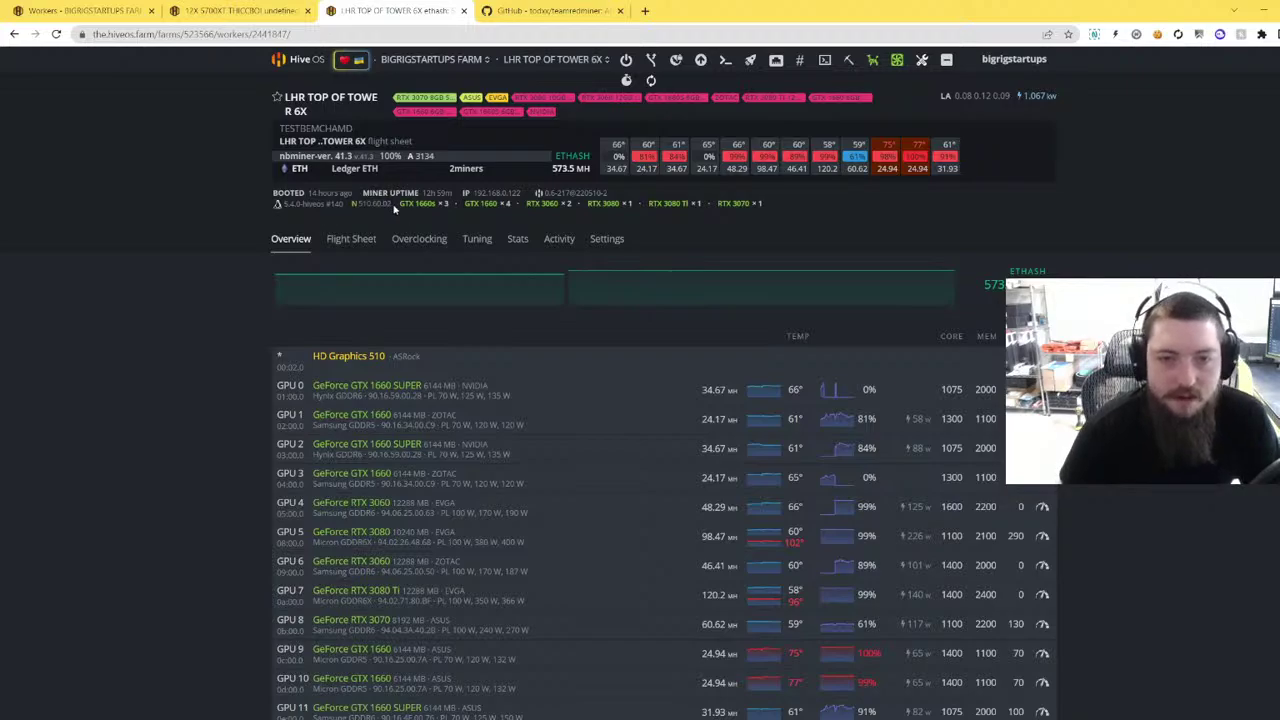
- Highlight the worker's NVIDIA driver version, enable Force upgrade and Reboot after complete in the upgrade options, and dismiss them without upgrading
drag(395, 208, 348, 209)
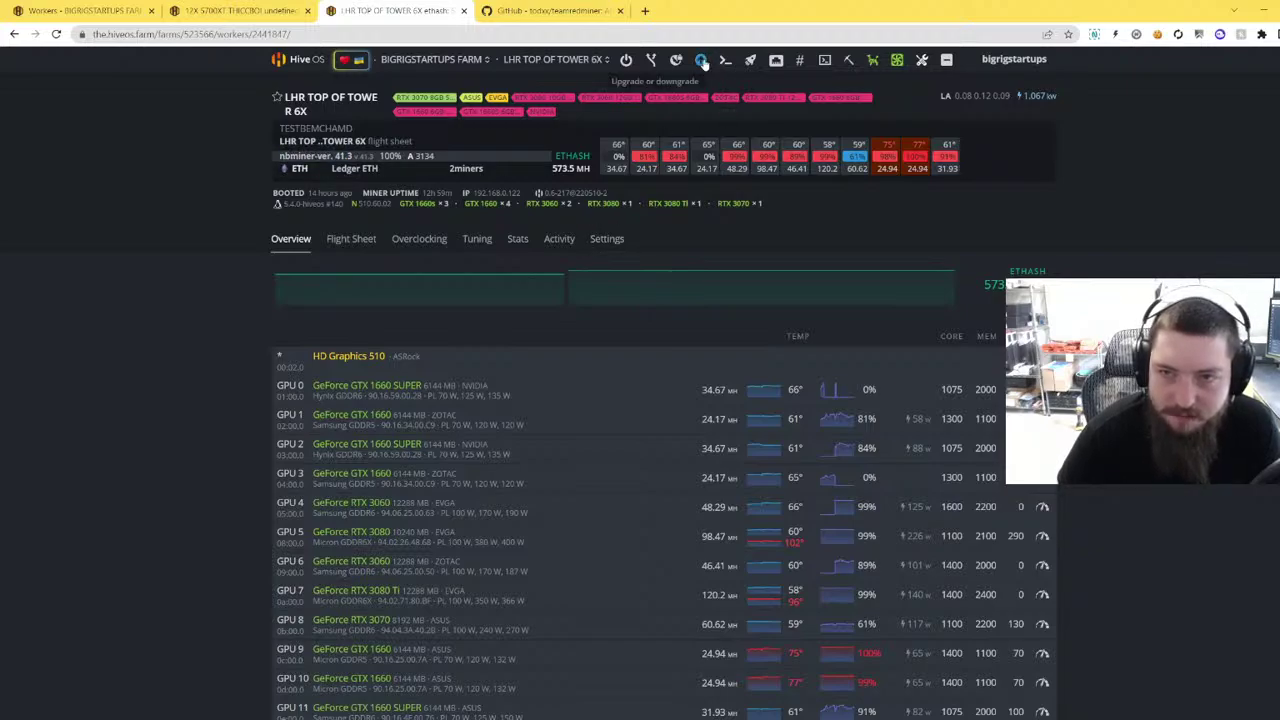
click(702, 62)
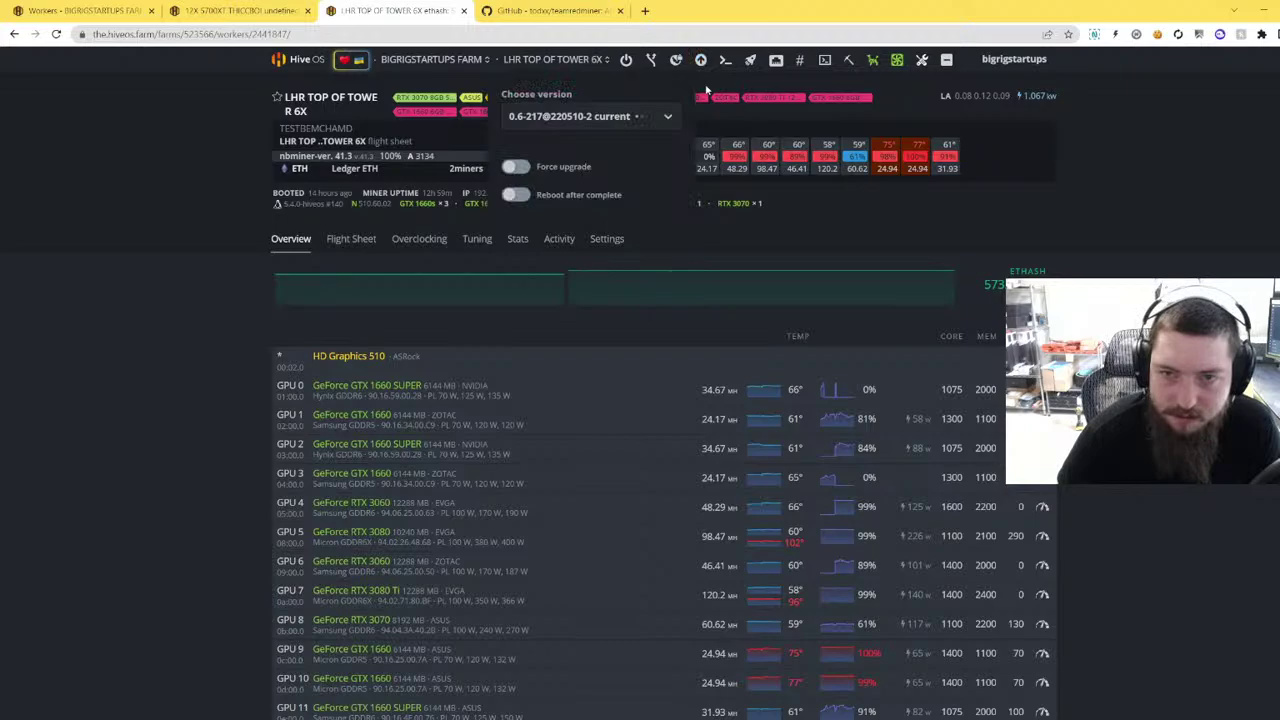
click(515, 195)
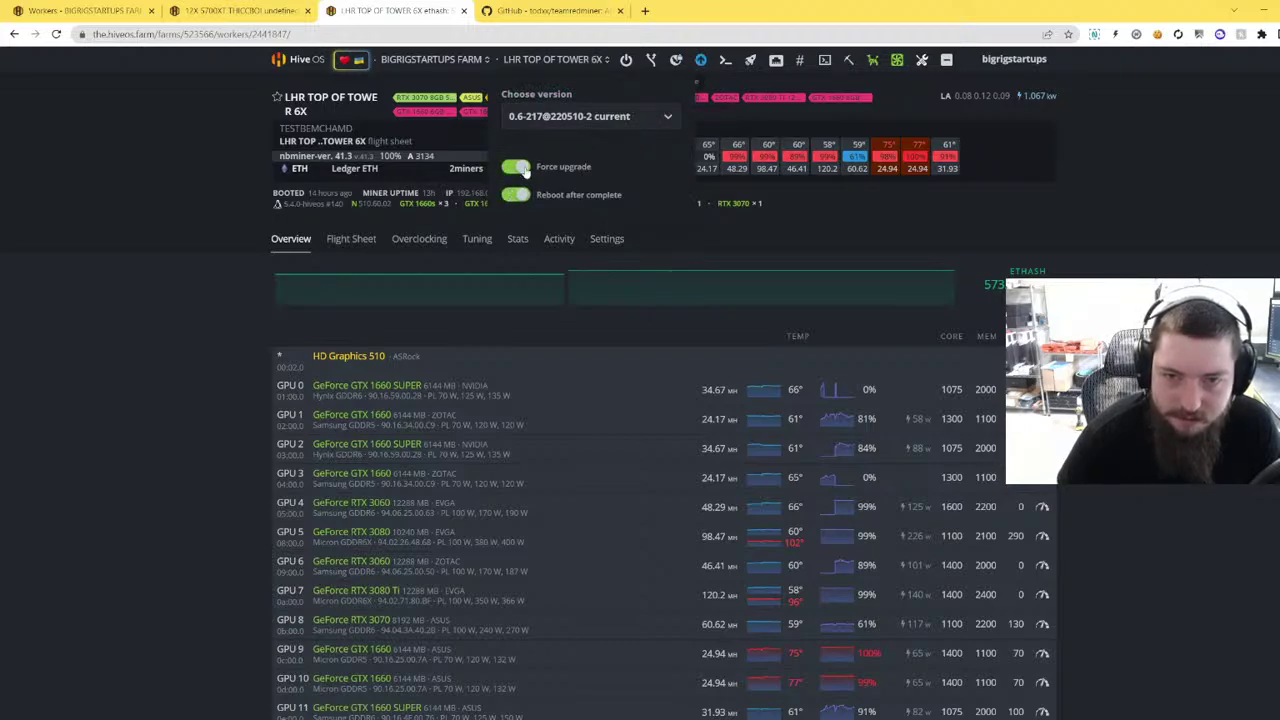
click(810, 234)
- Inspect the hashrate of GPU 7, the RTX 3080 Ti, and the details of GPU 4, the EVGA RTX 3060
scroll(608, 327, down, 2)
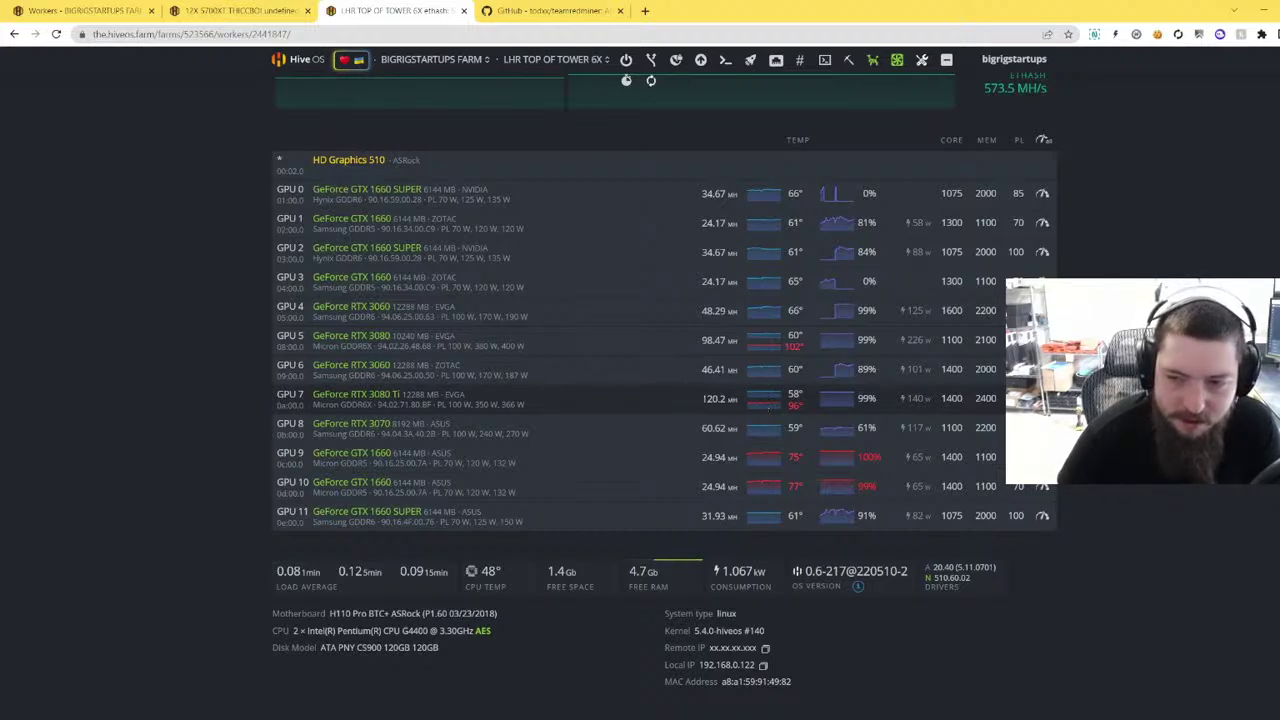
drag(702, 398, 740, 398)
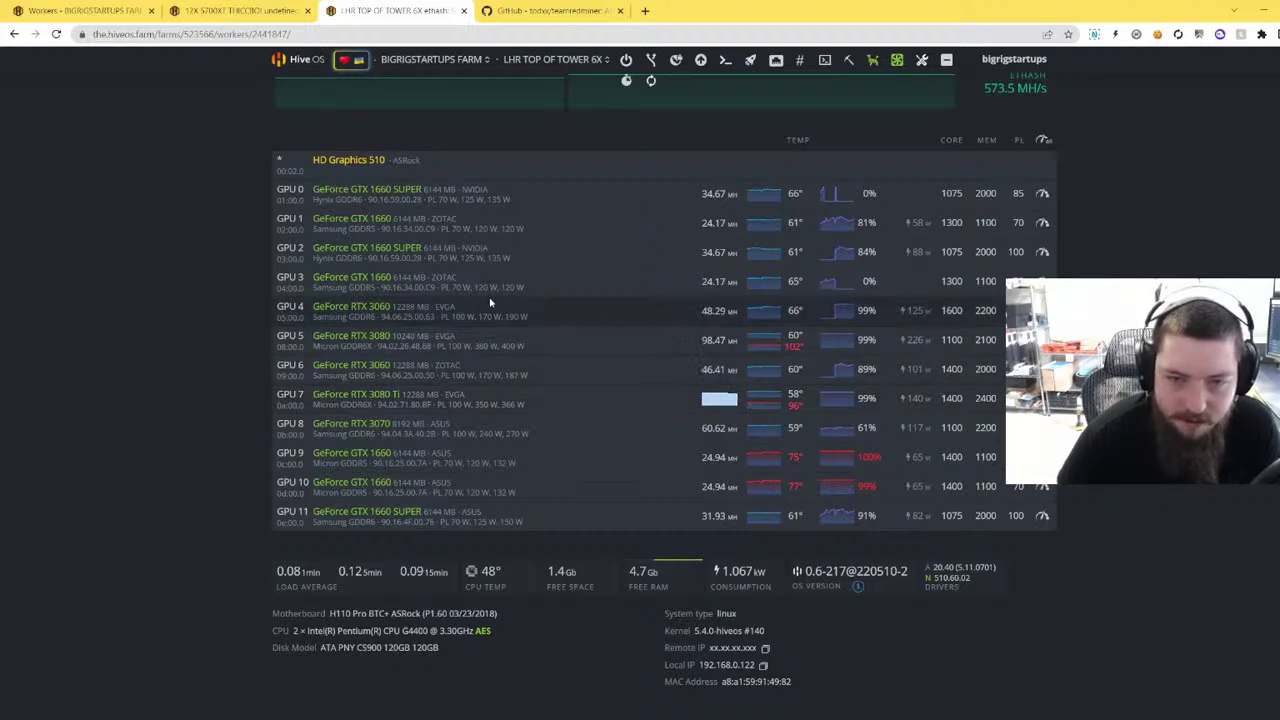
click(700, 314)
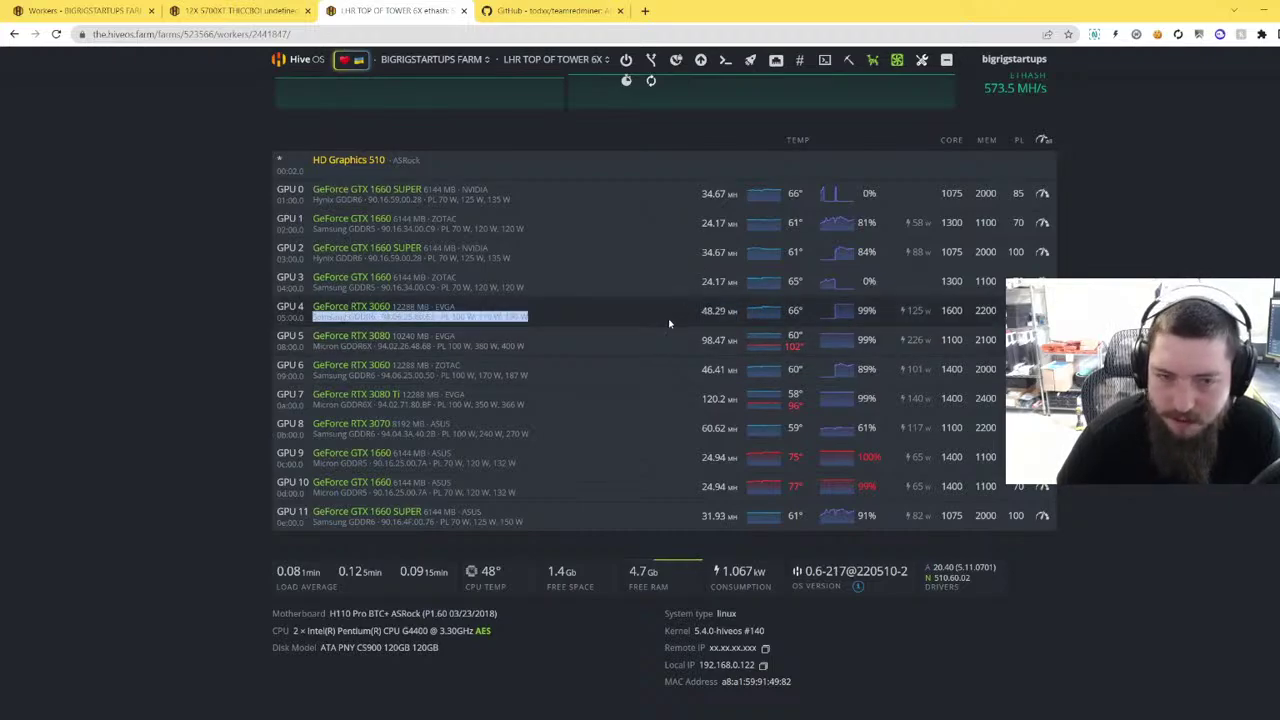
- Switch to the Tallboi worker and inspect the hashrates of its RTX 3060 cards, GPU 7 and GPU 10
key(alt+Left)
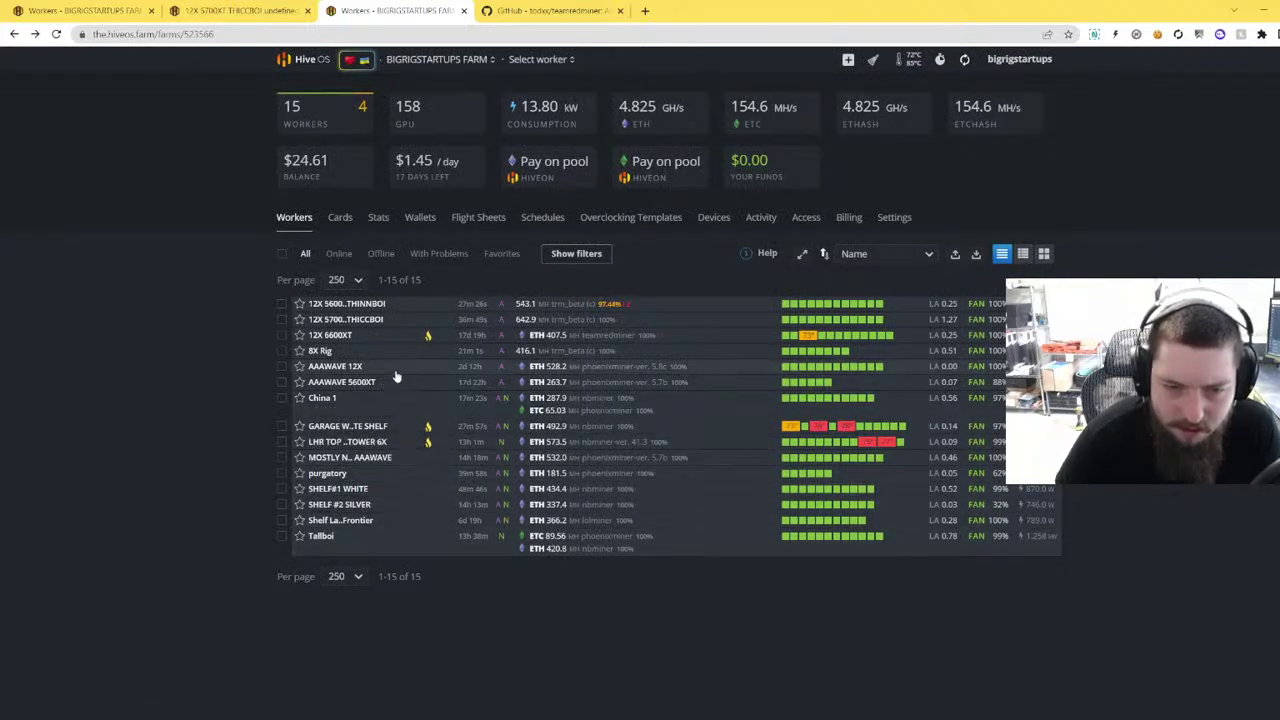
click(319, 537)
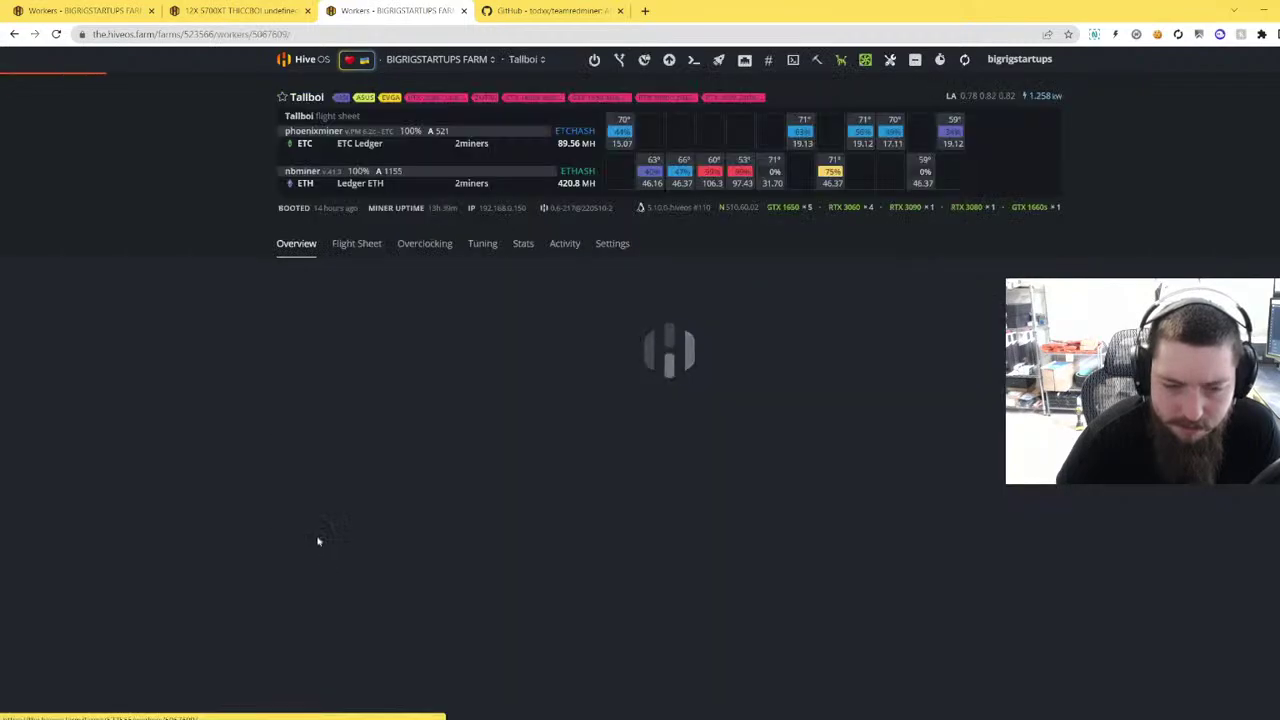
scroll(717, 360, down, 5)
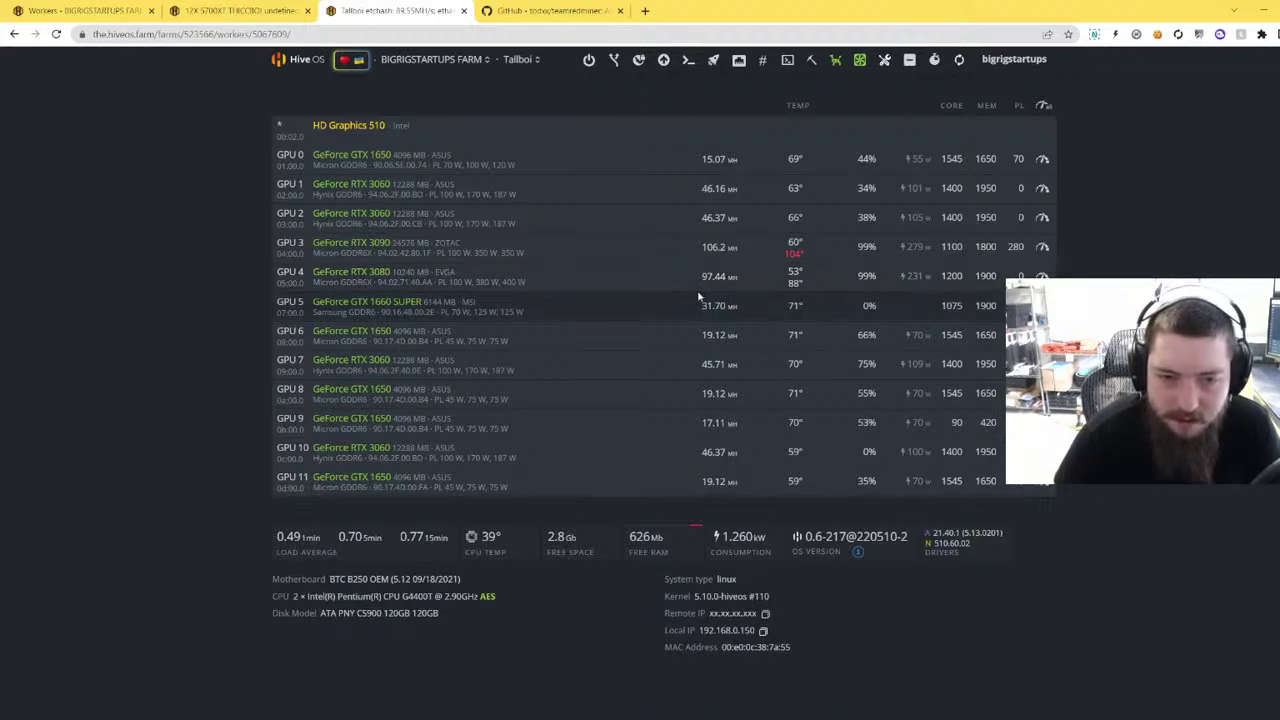
drag(688, 368, 729, 364)
click(731, 366)
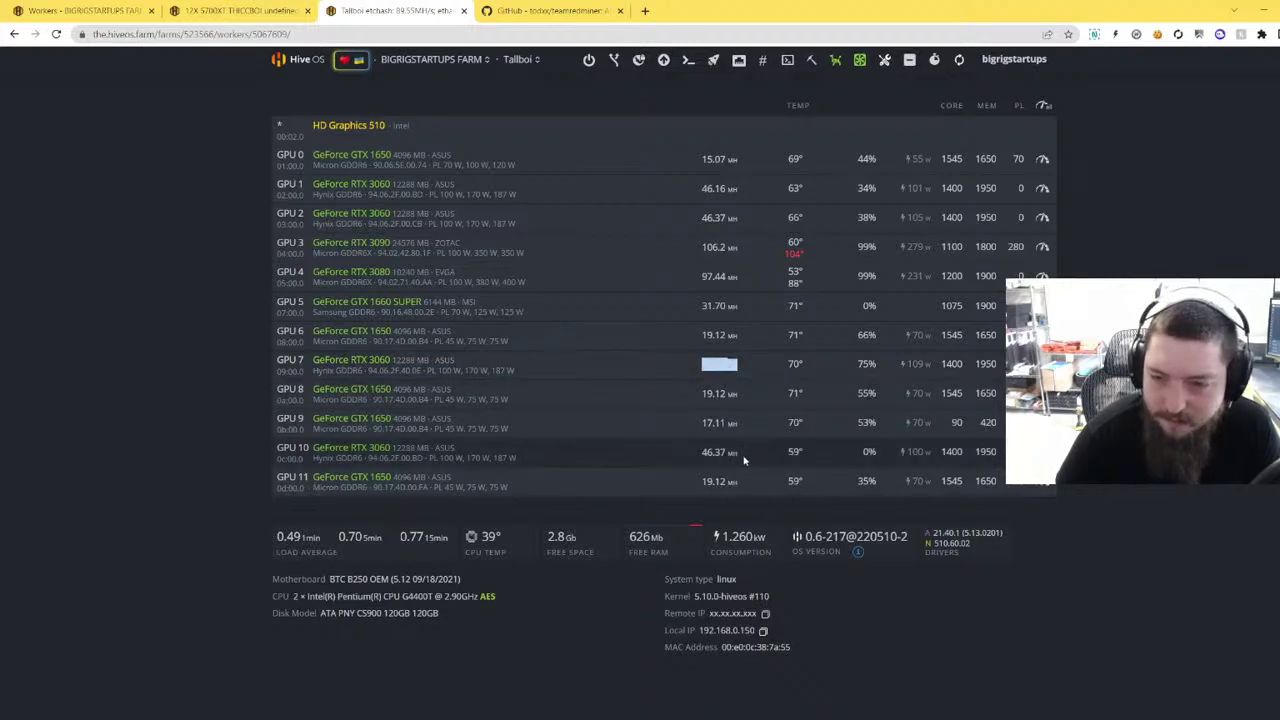
mouse_move(737, 452)
mouse_down()
mouse_move(680, 449)
mouse_move(729, 452)
mouse_up()
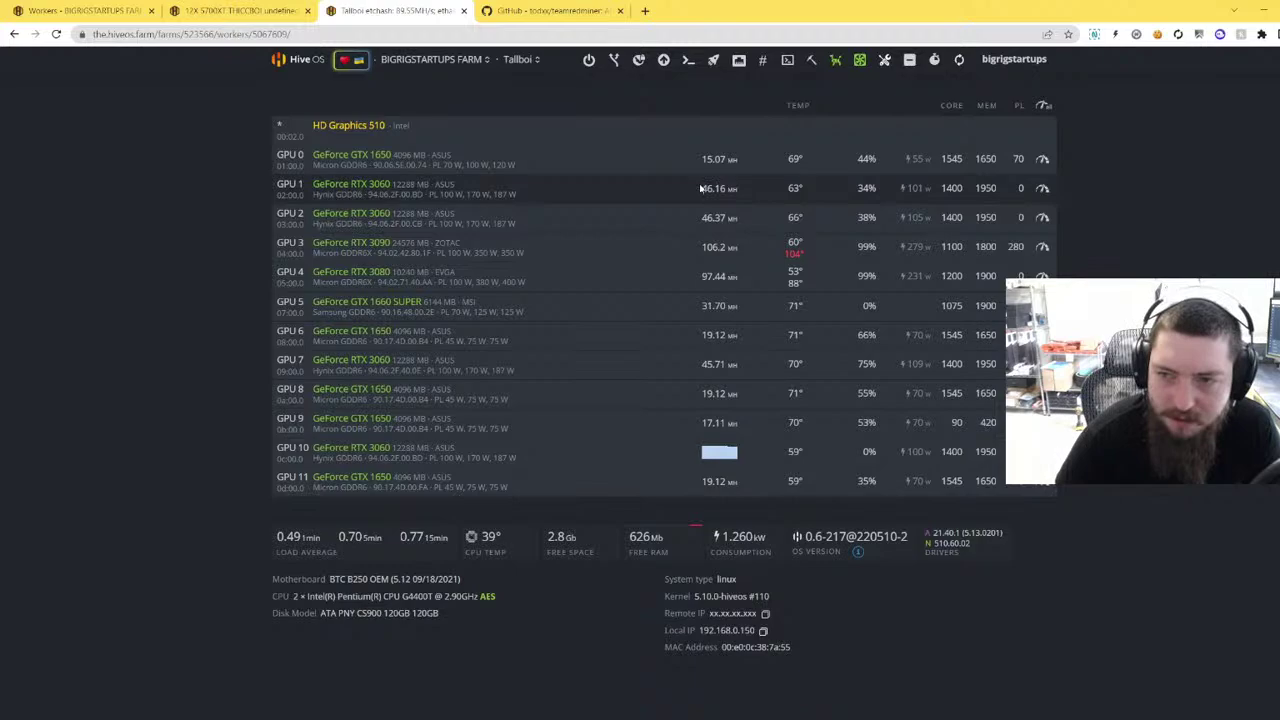
- Inspect the power draw of the Tallboi worker's GPU 1, an RTX 3060
scroll(700, 188, up, 2)
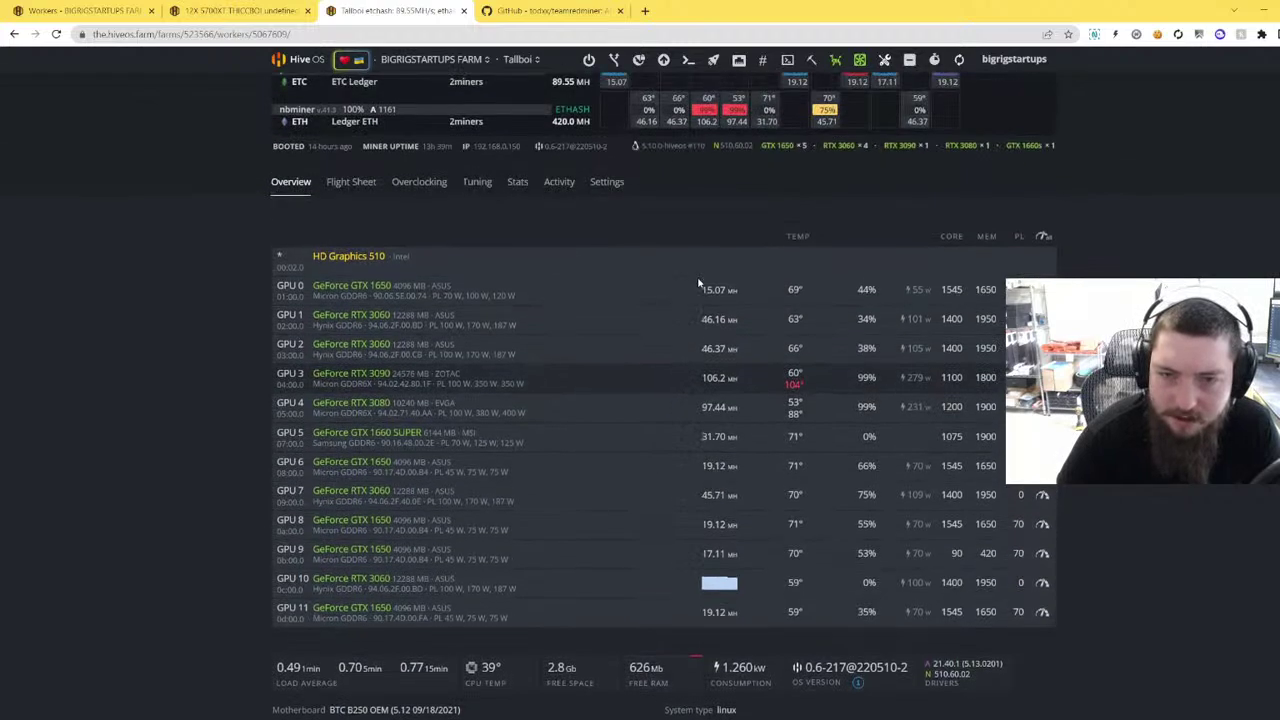
click(933, 326)
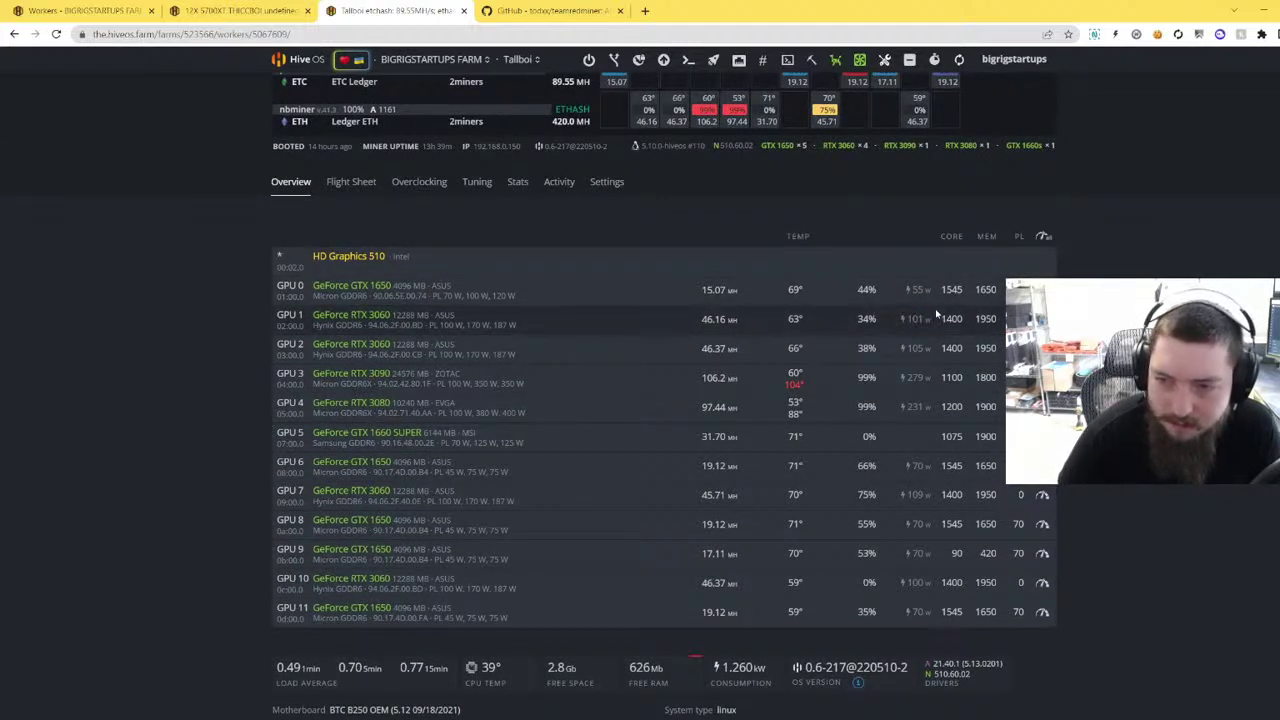
mouse_move(933, 318)
mouse_down()
mouse_move(899, 320)
mouse_move(918, 320)
mouse_up()
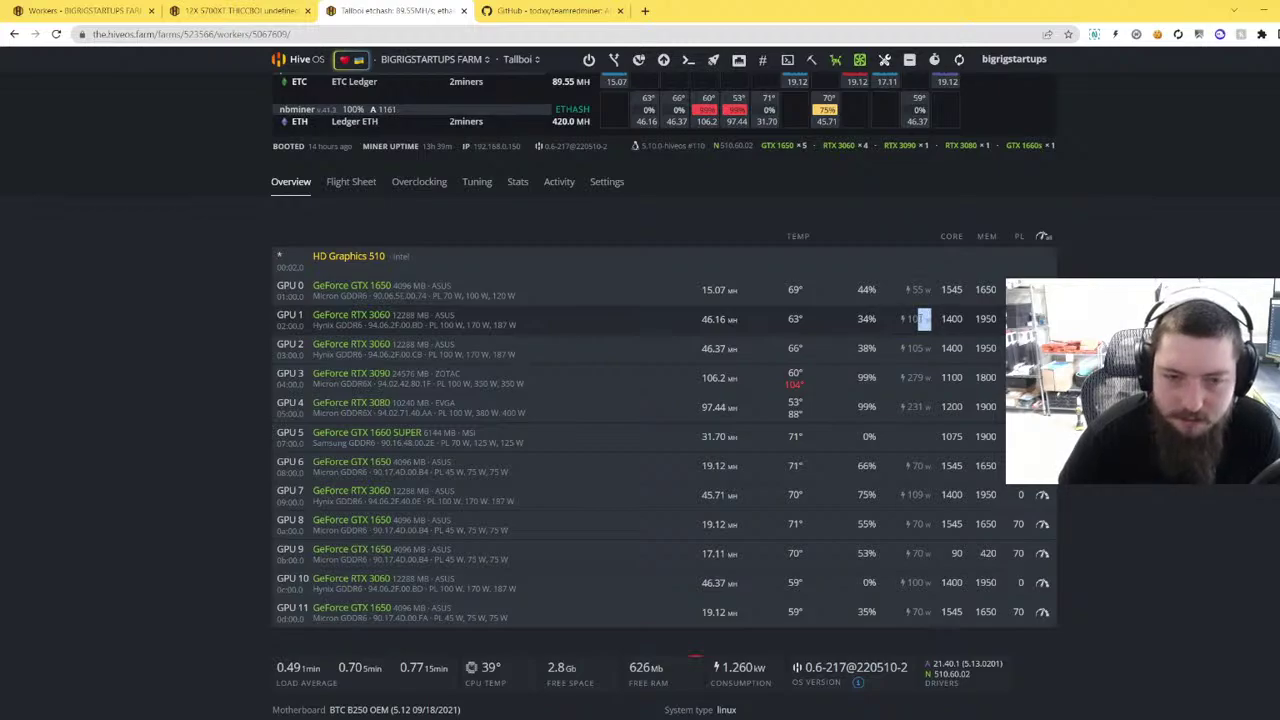
- Switch to the China 1 worker and look through its hashrate charts, GPU list and system details
key(alt+Left)
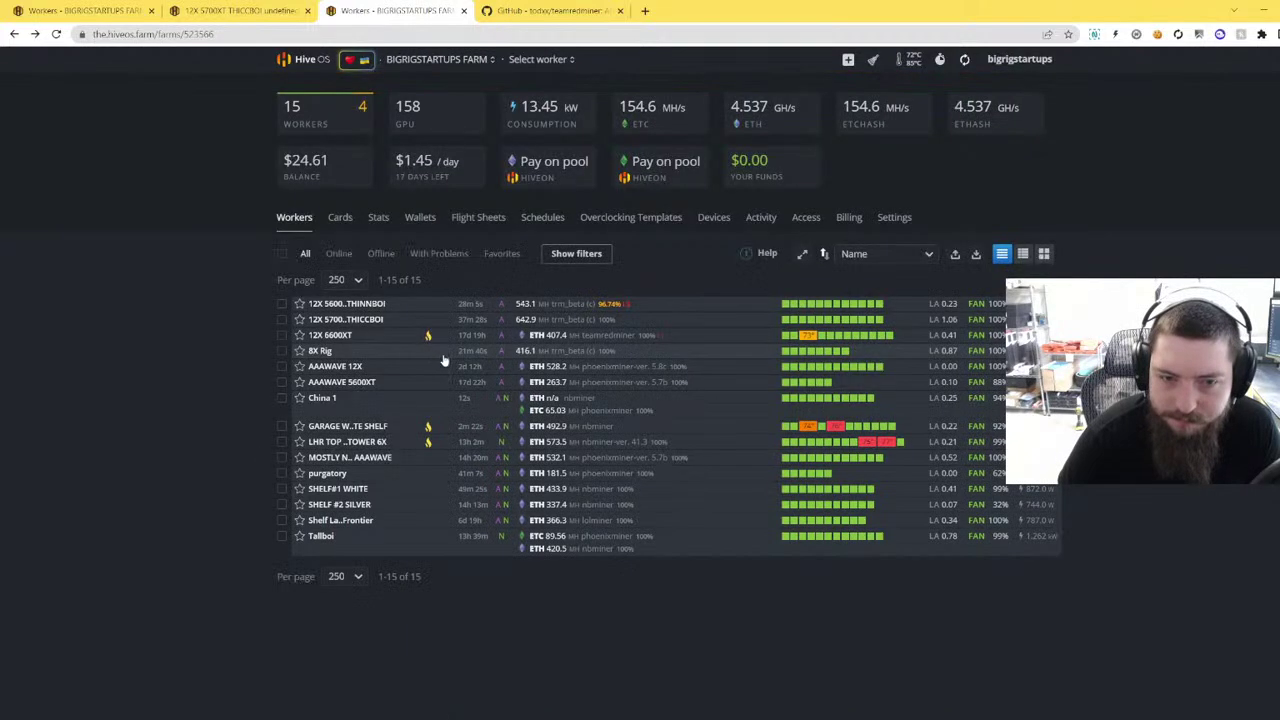
click(320, 399)
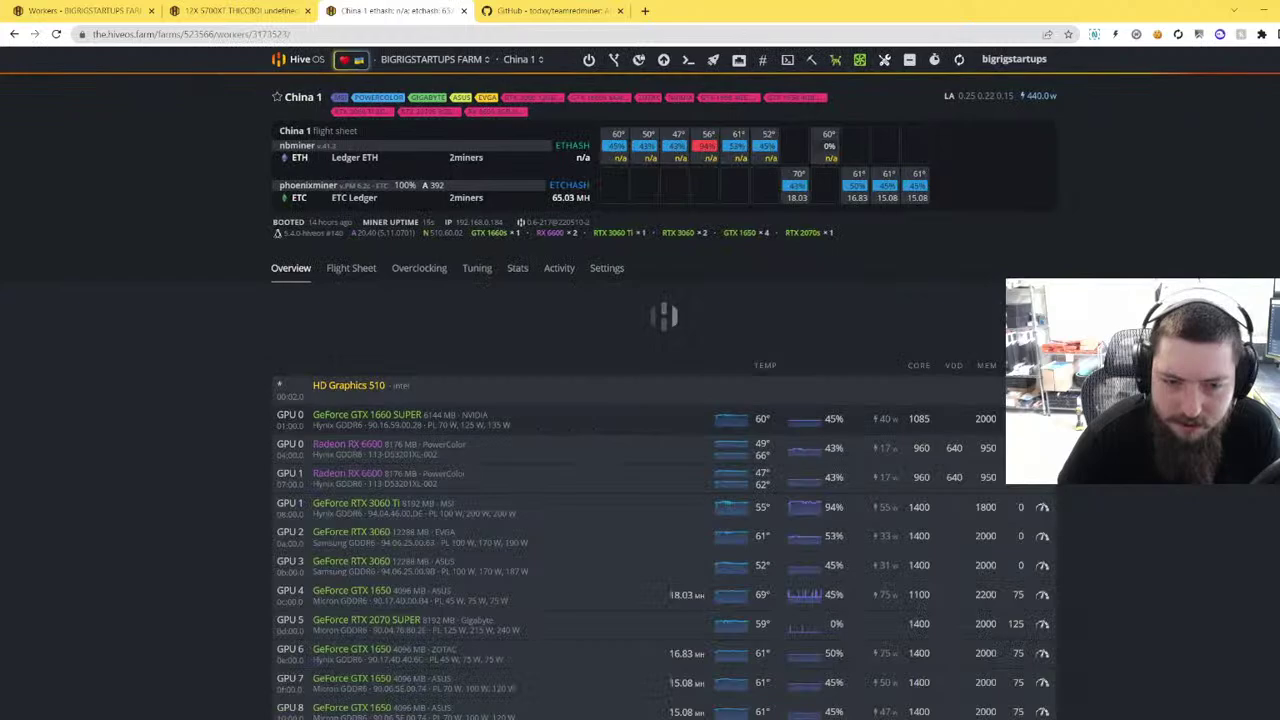
scroll(521, 414, down, 3)
scroll(470, 360, down, 2)
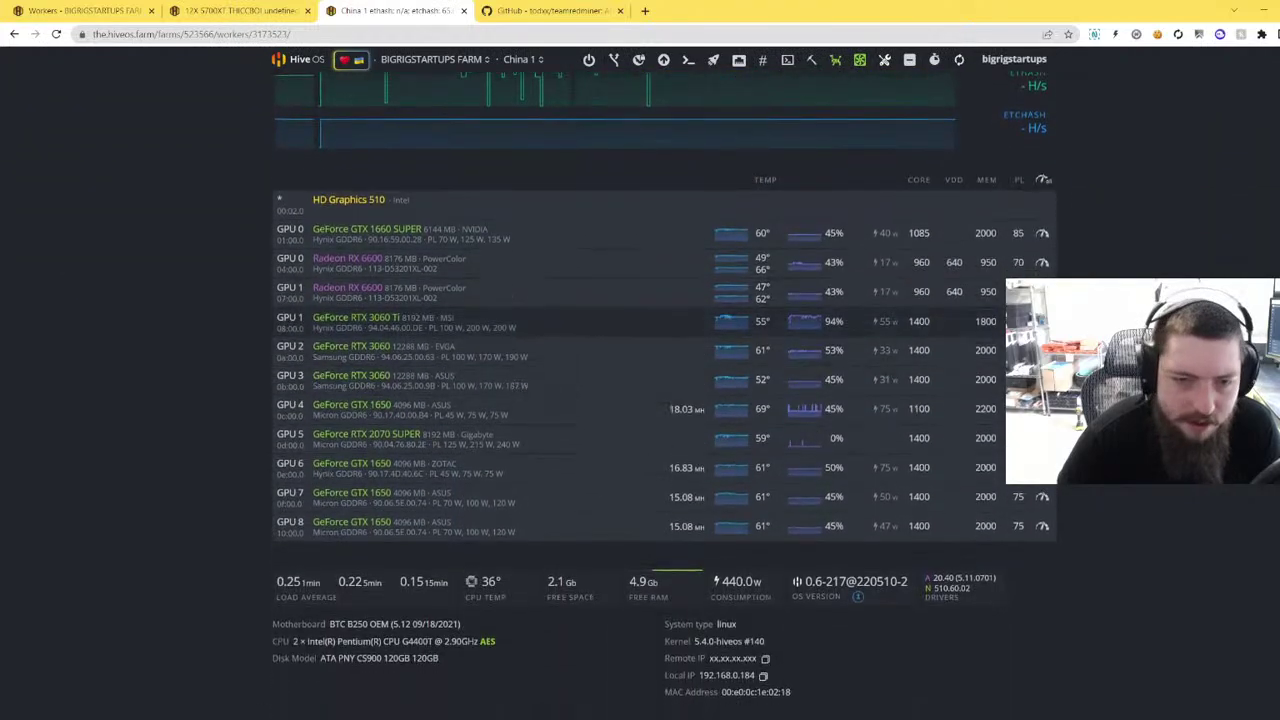
scroll(609, 323, up, 2)
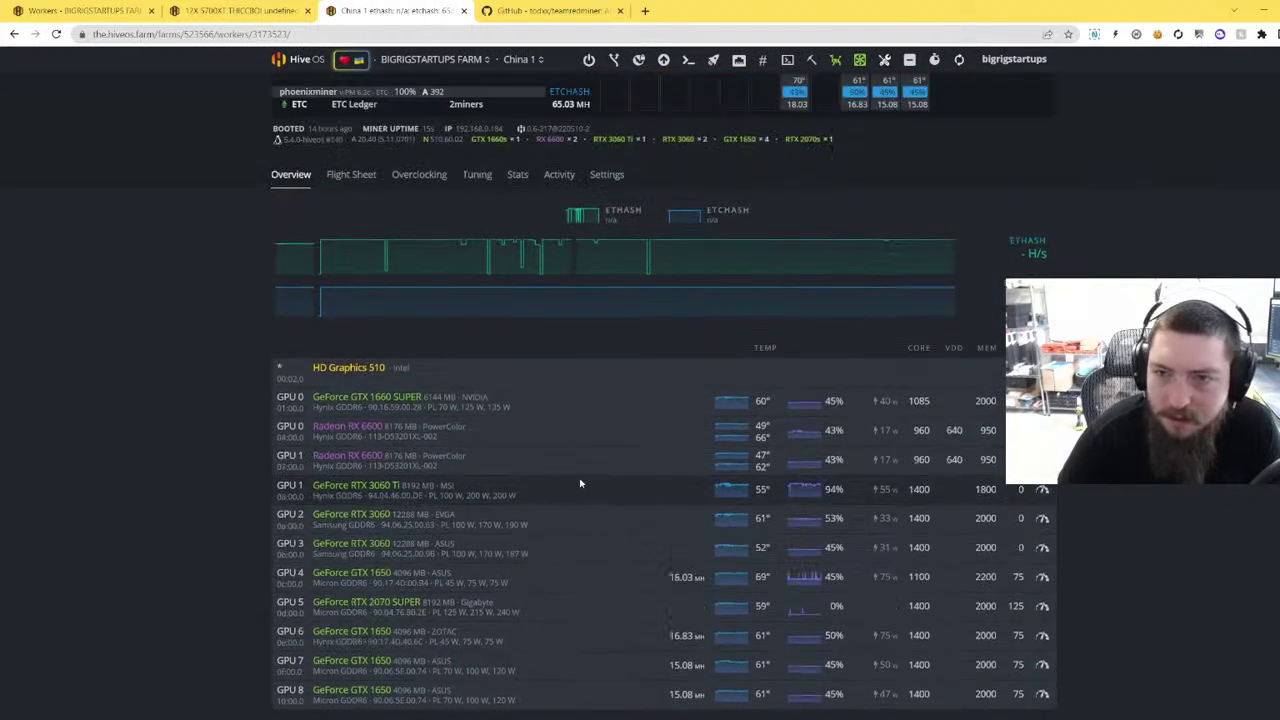
scroll(580, 482, up, 1)
scroll(580, 480, down, 2)
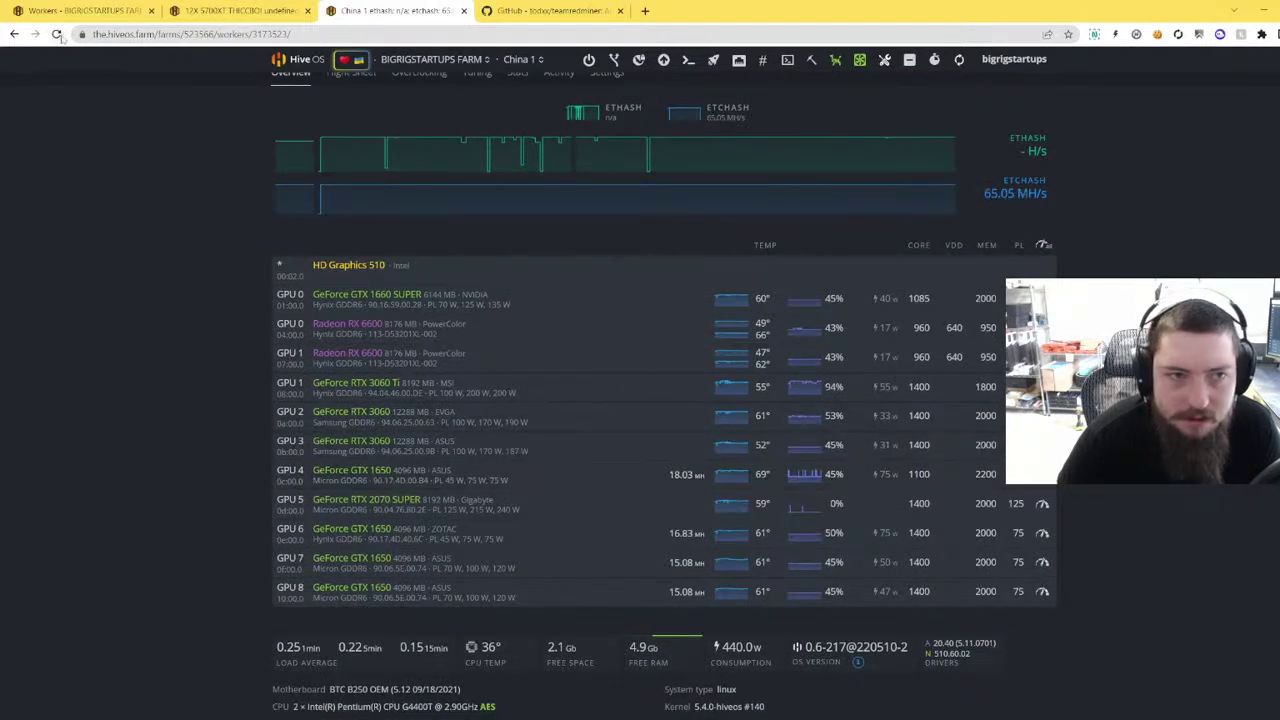
- Refresh the China 1 overview repeatedly to examine the hashrates and power draw of its individual cards
click(57, 34)
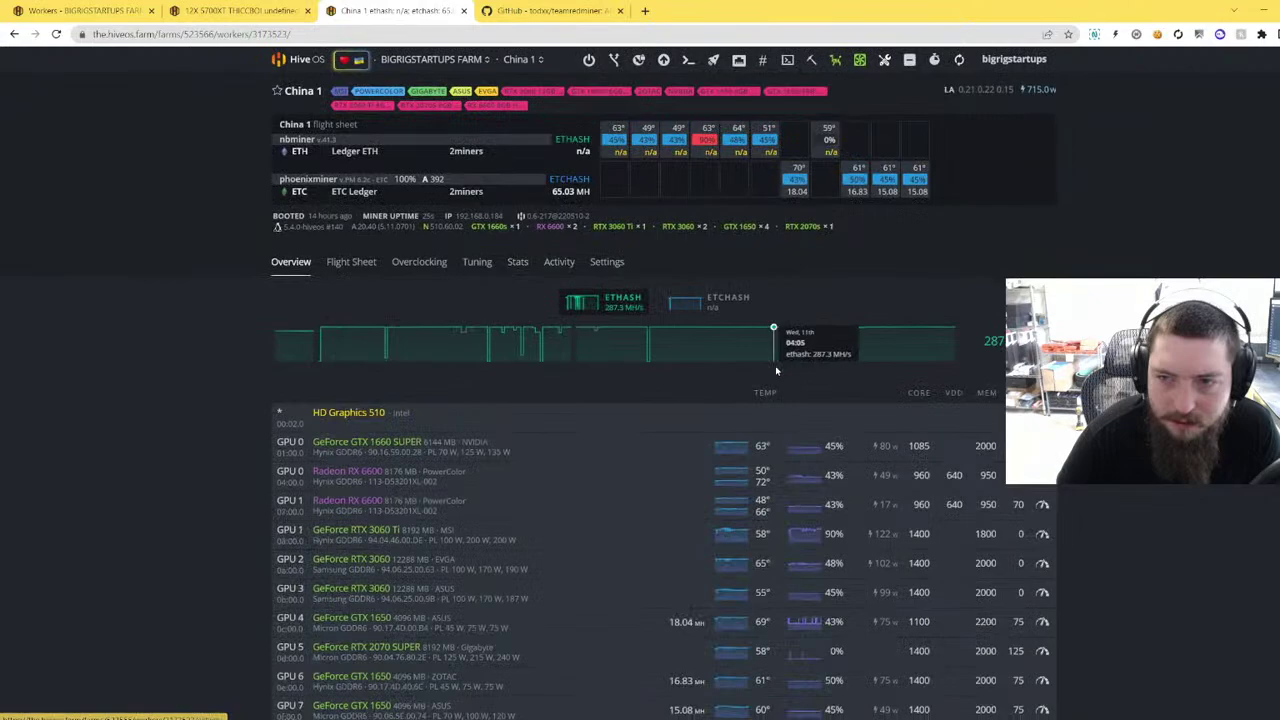
scroll(777, 329, down, 2)
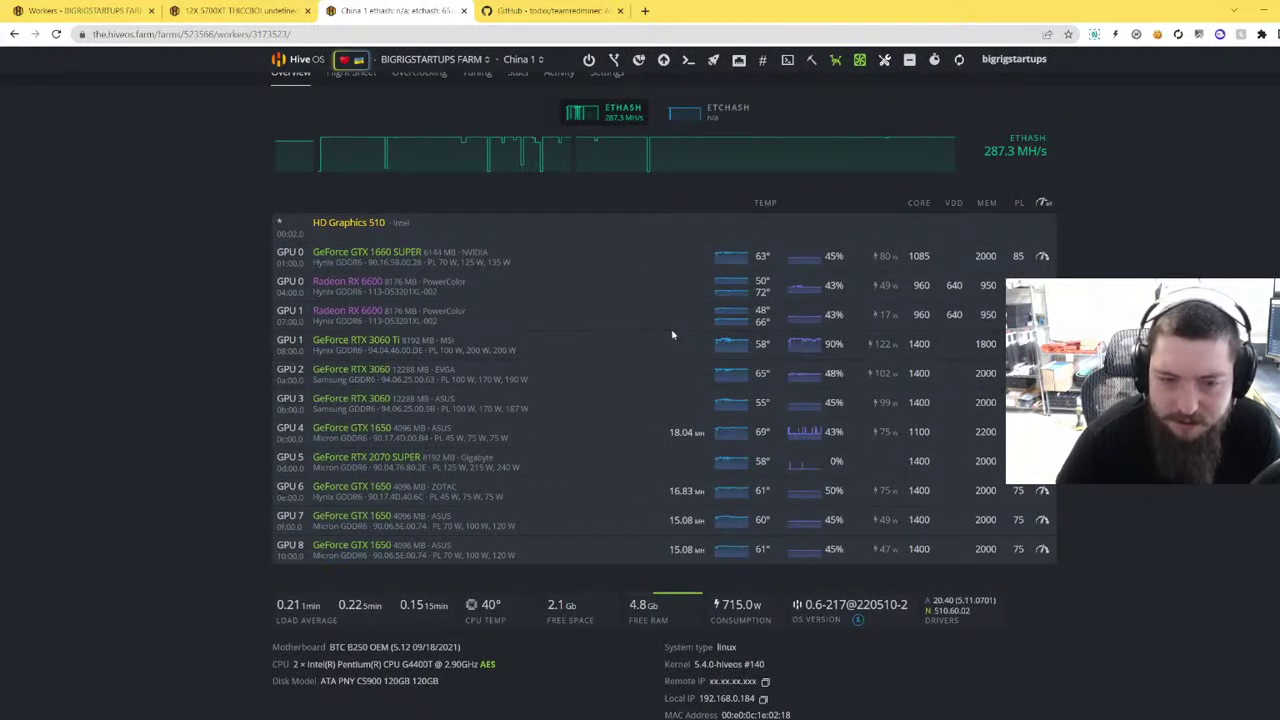
scroll(660, 340, up, 2)
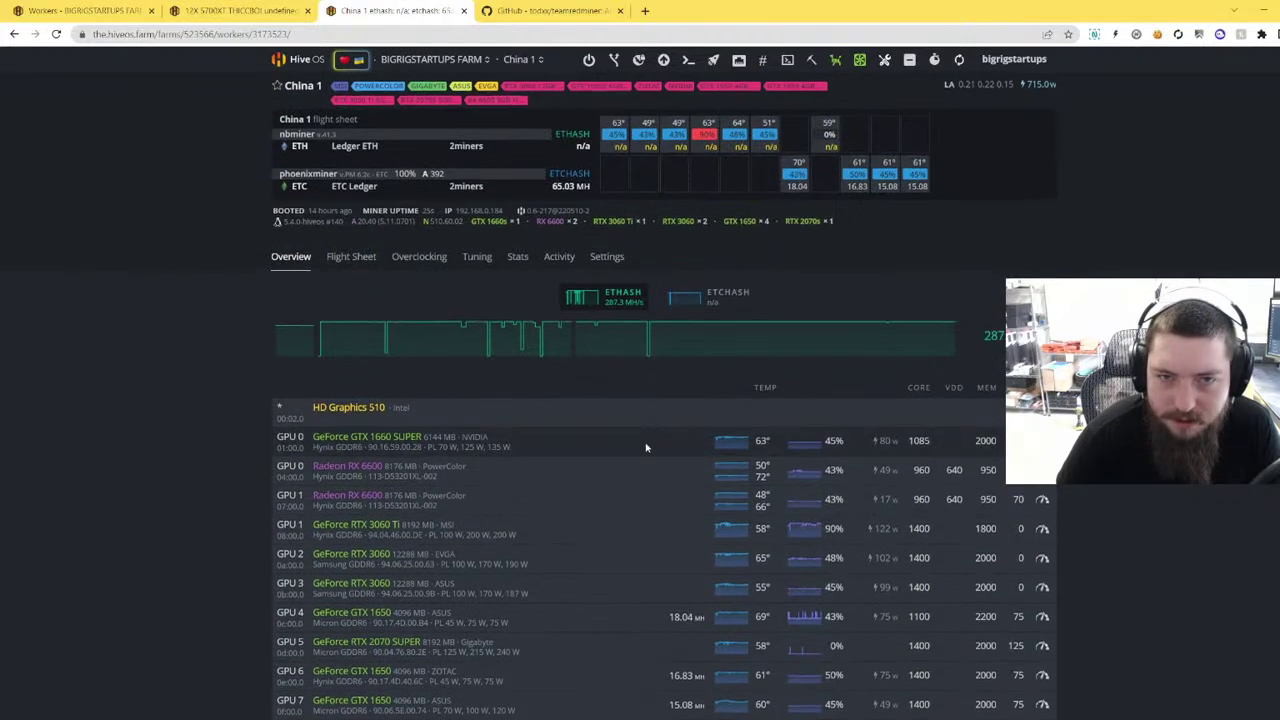
key(F5)
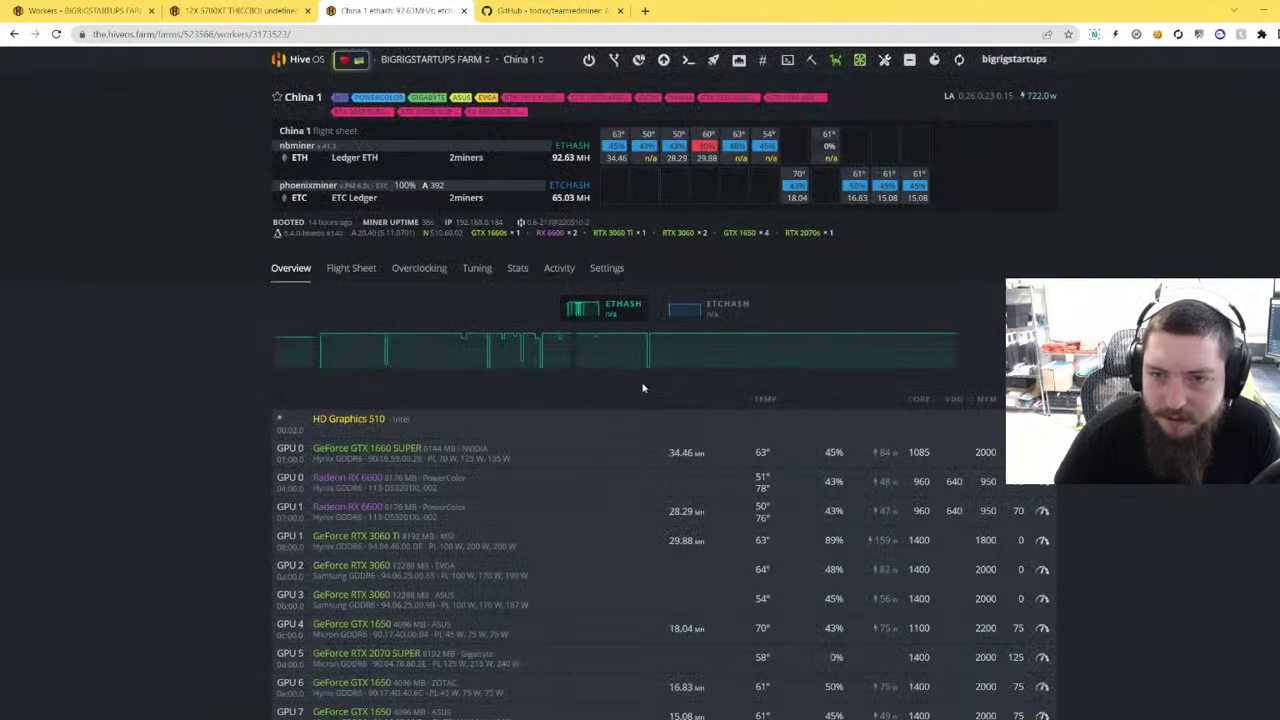
scroll(640, 385, down, 2)
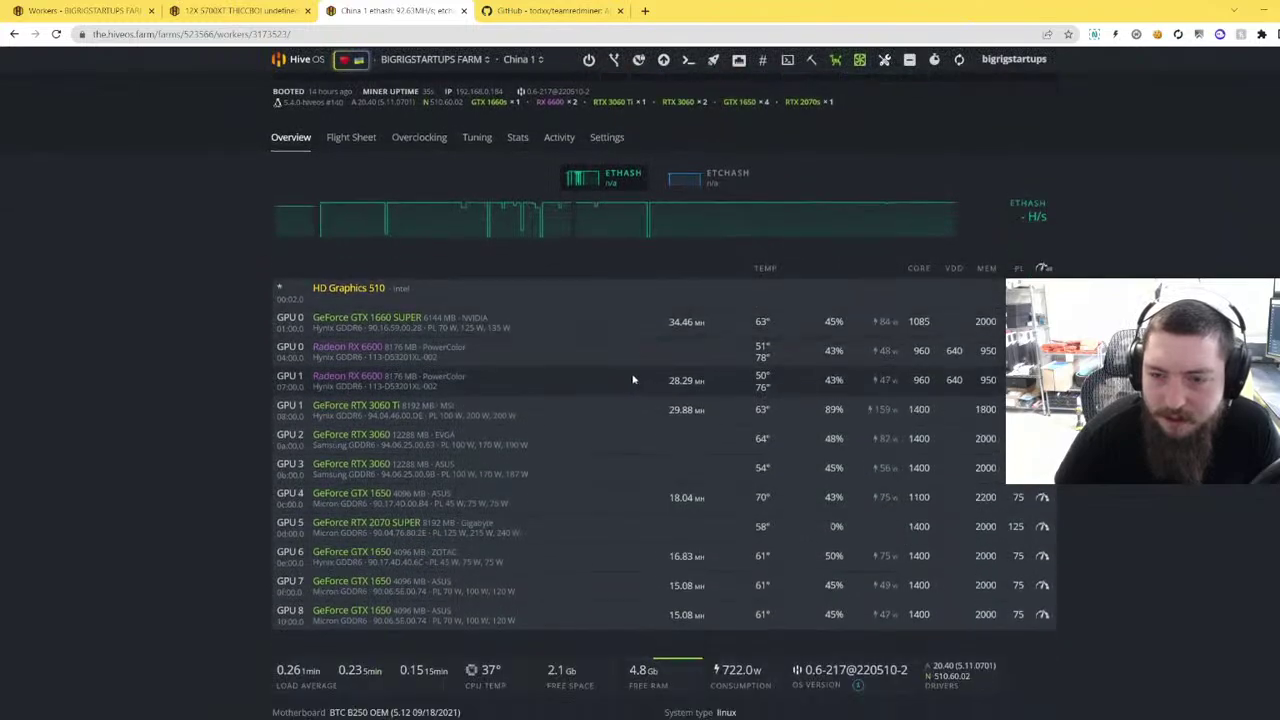
click(56, 34)
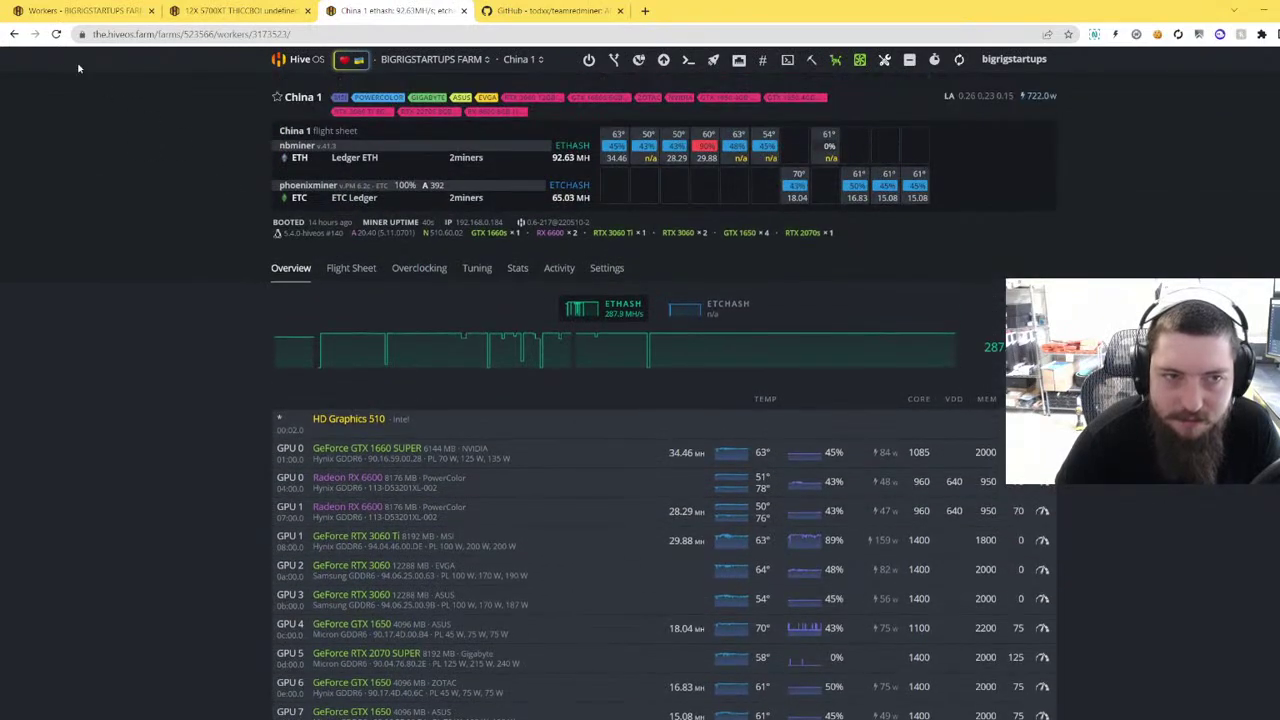
click(55, 35)
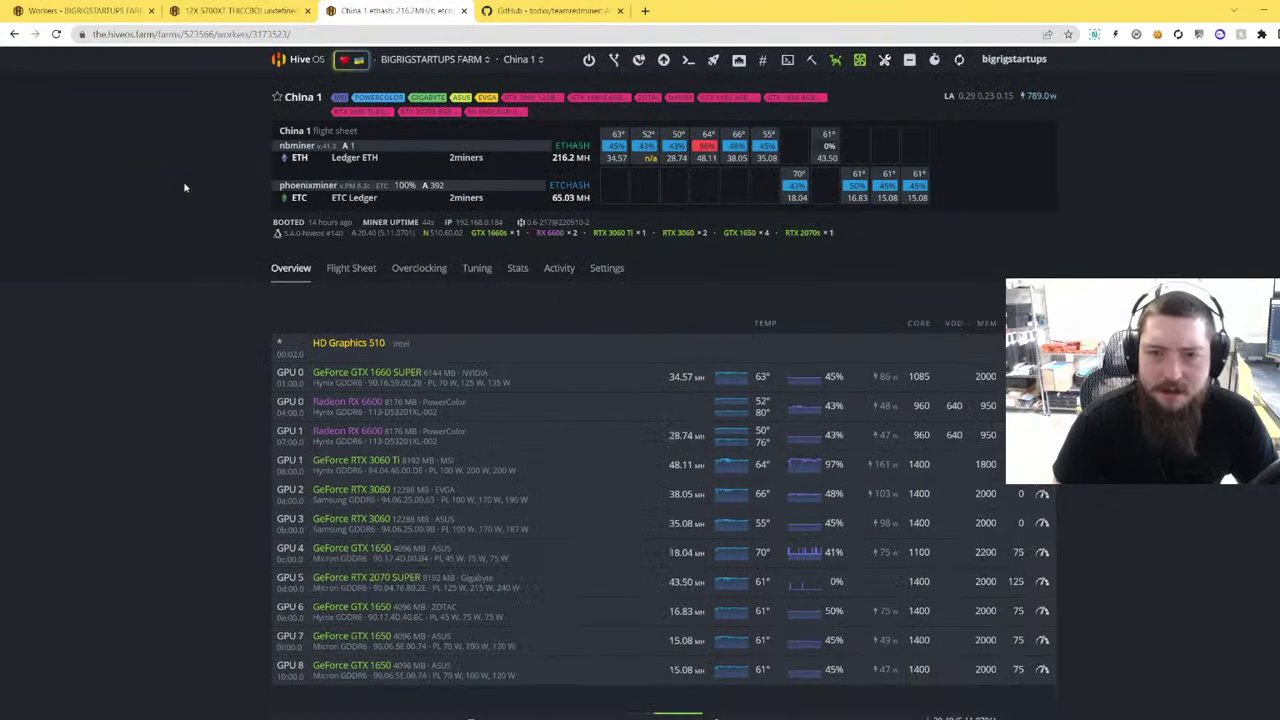
scroll(600, 395, down, 1)
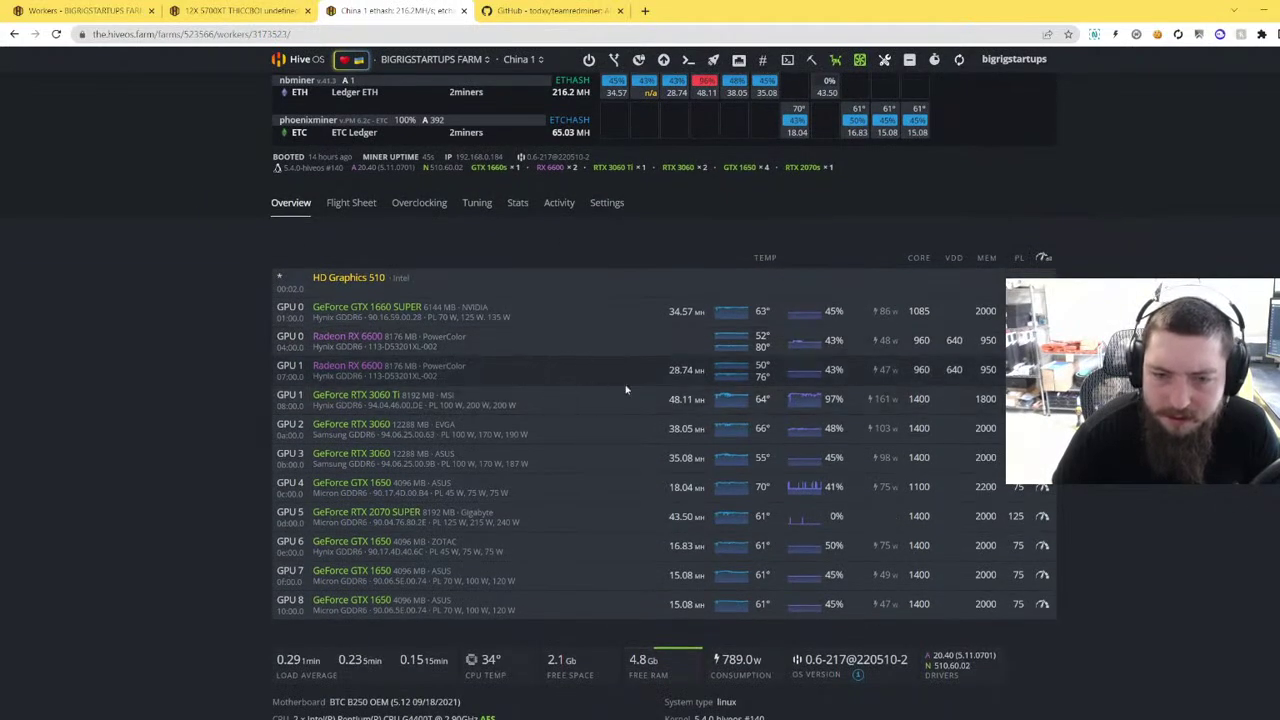
click(56, 34)
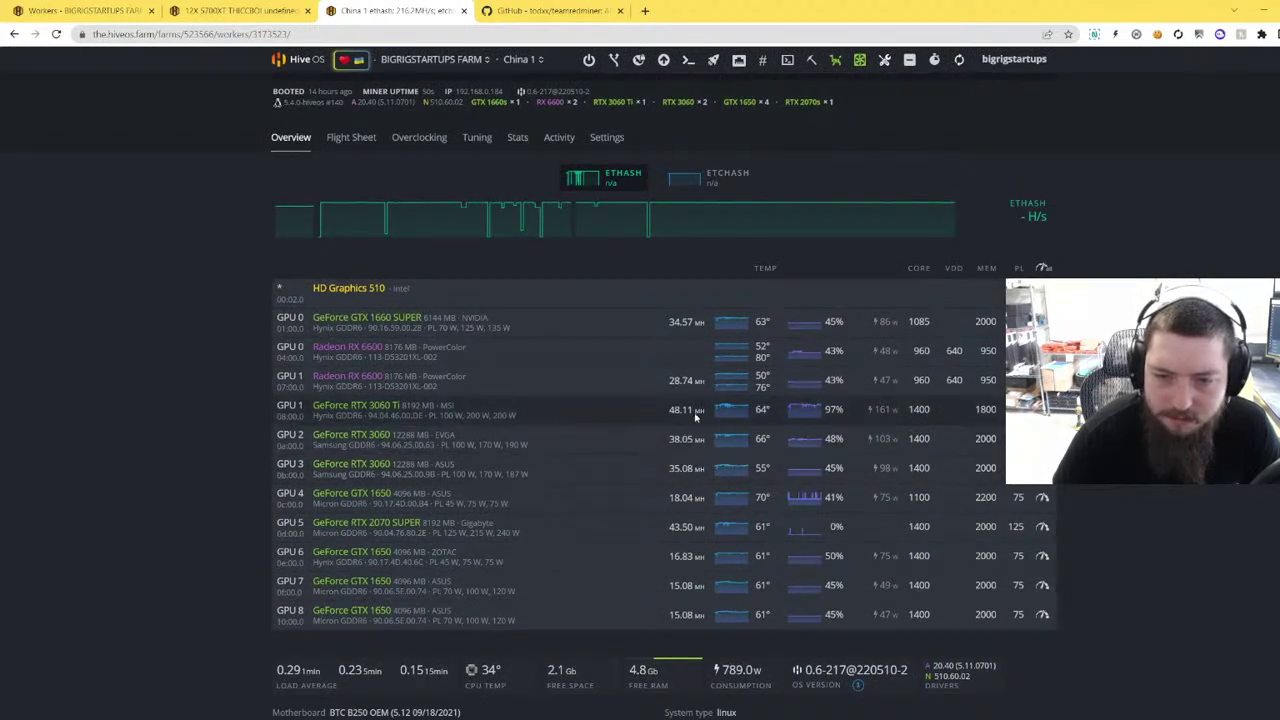
- Inspect the China 1 worker's RTX 3060 Ti, then reopen the worker from BIGRIGSTARTUPS FARM to check its updated GPU list
drag(407, 406, 280, 408)
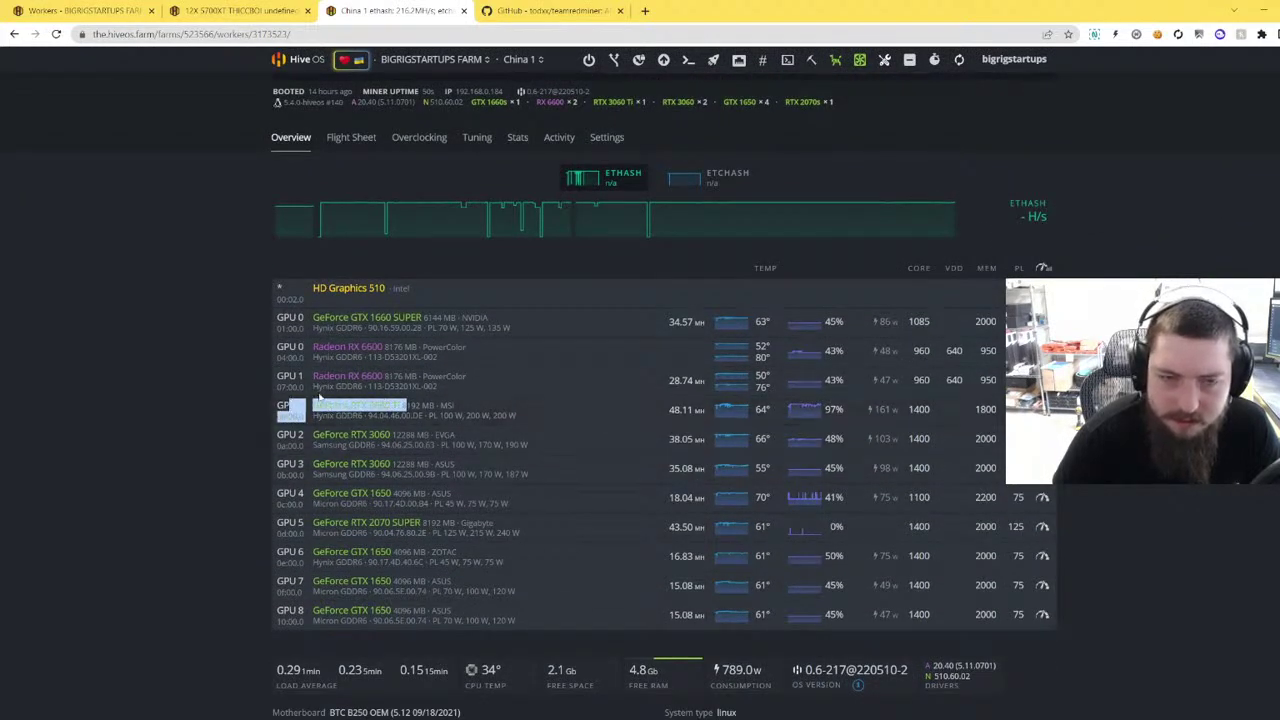
click(290, 66)
click(383, 351)
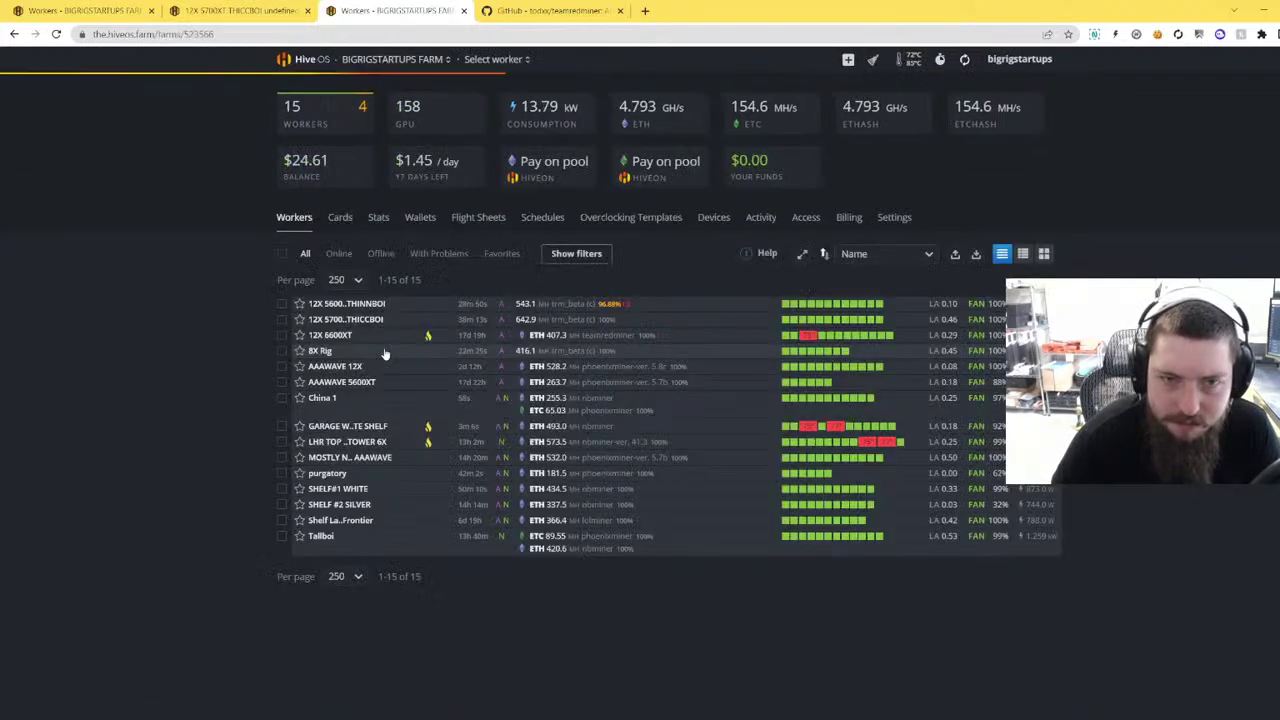
click(322, 398)
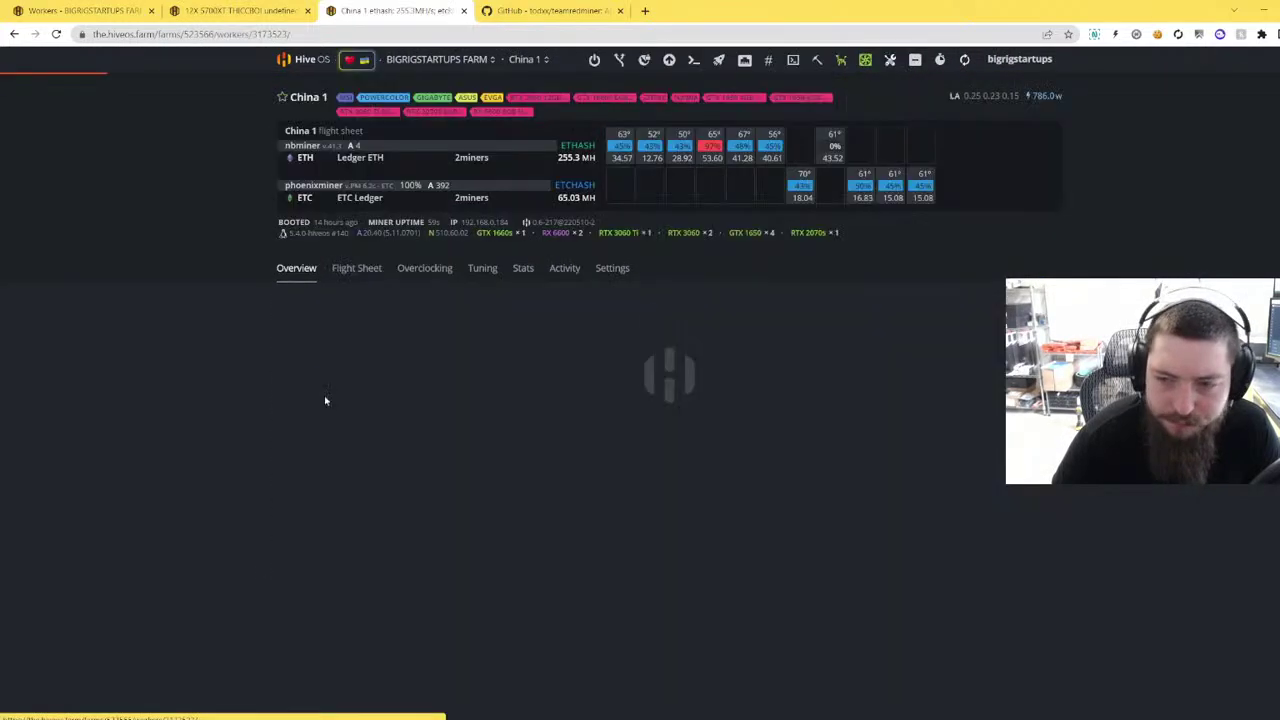
scroll(537, 420, down, 1)
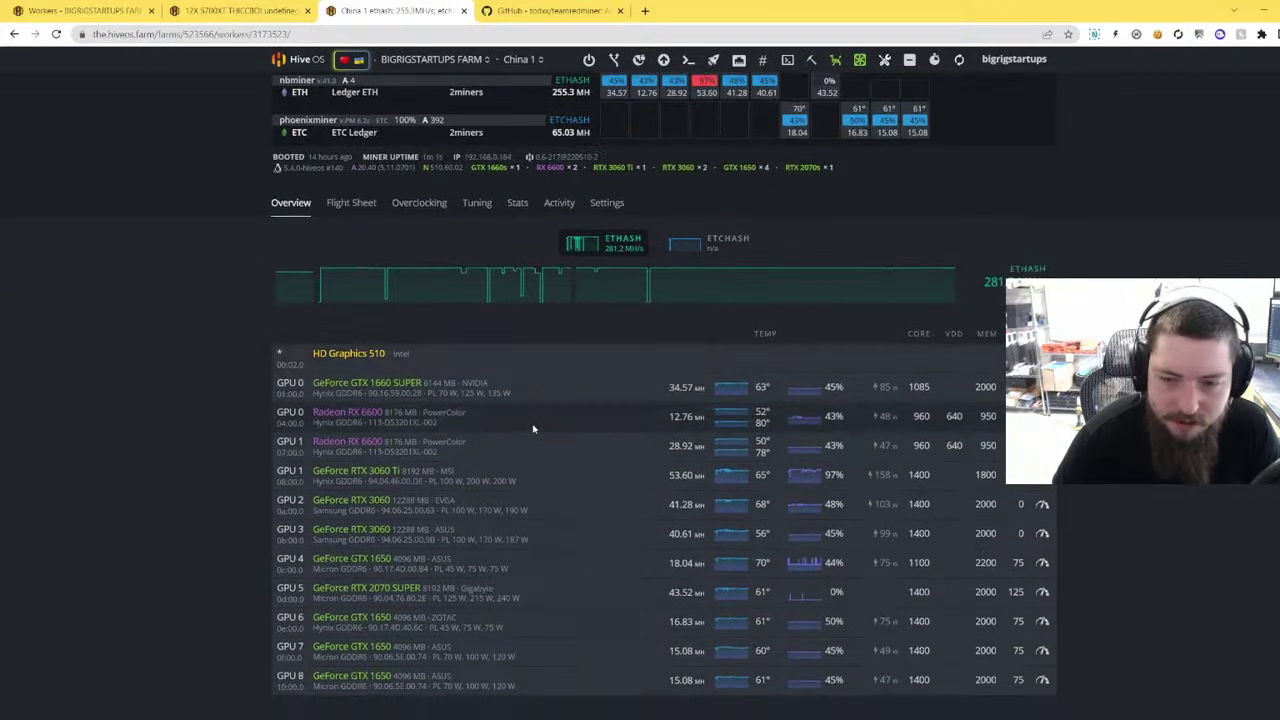
scroll(533, 428, down, 1)
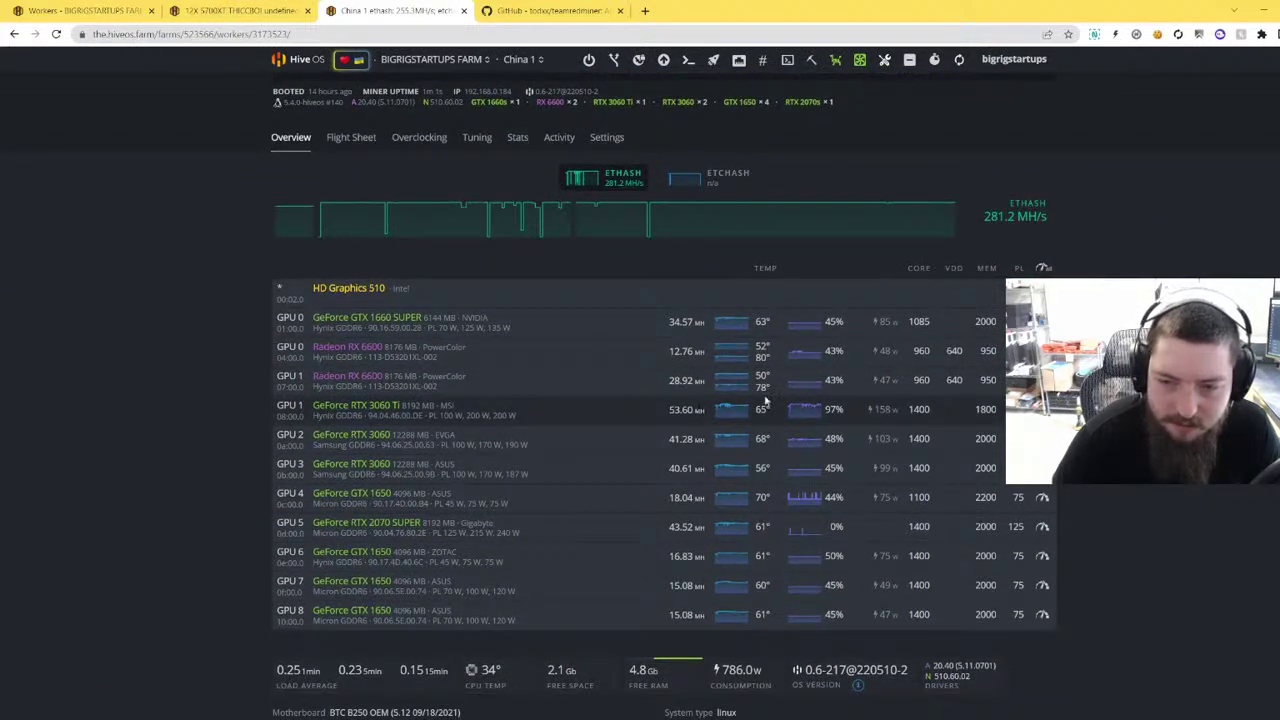
- Refresh the China 1 overview and inspect the hashrate of its GPU 1, an RTX 3060 Ti
click(57, 34)
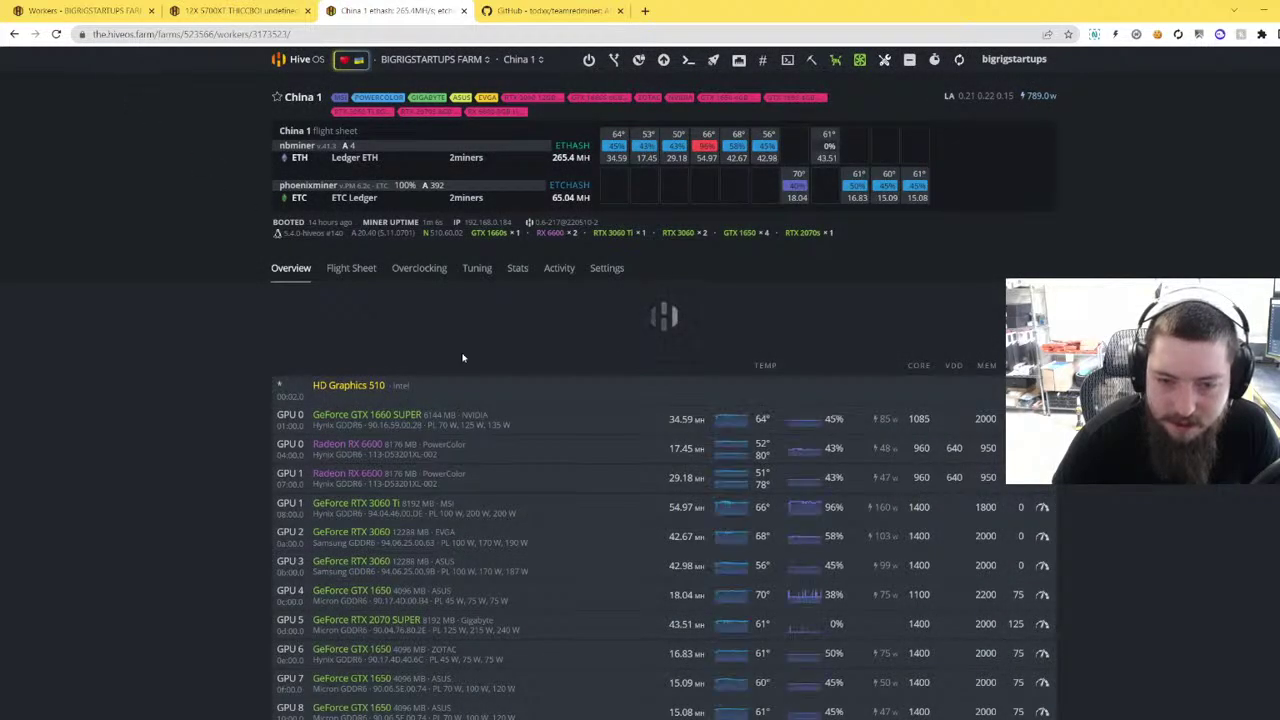
scroll(650, 365, down, 2)
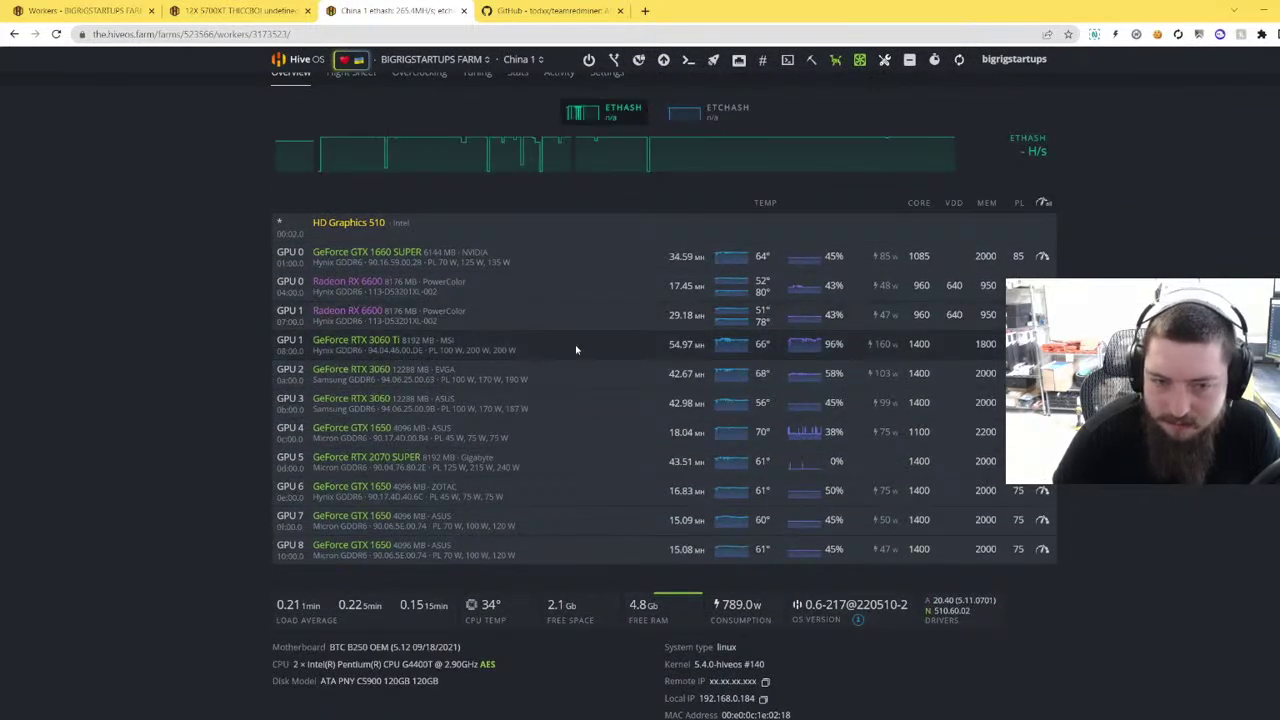
drag(309, 343, 594, 337)
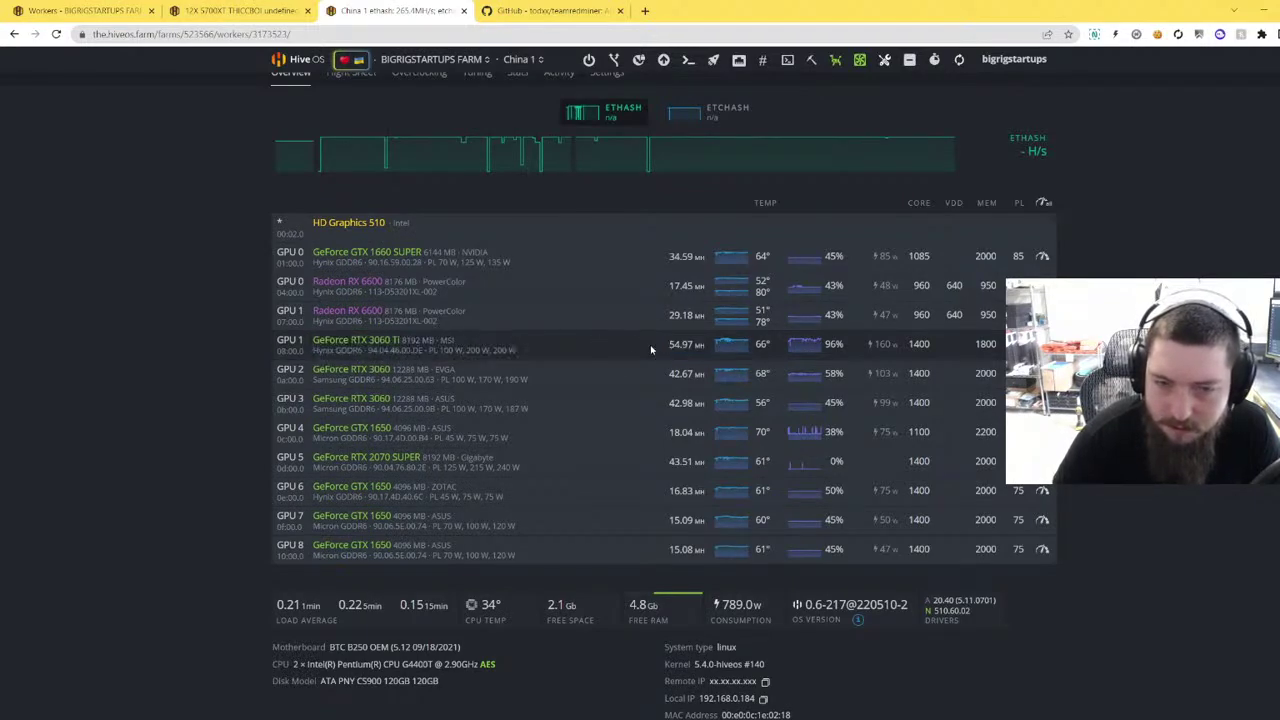
- Switch to the MOSTLY NVIDIA 12X AAAWAVE worker and inspect the hashrate and power draw of its RTX 3060 Ti
scroll(594, 337, up, 2)
click(287, 63)
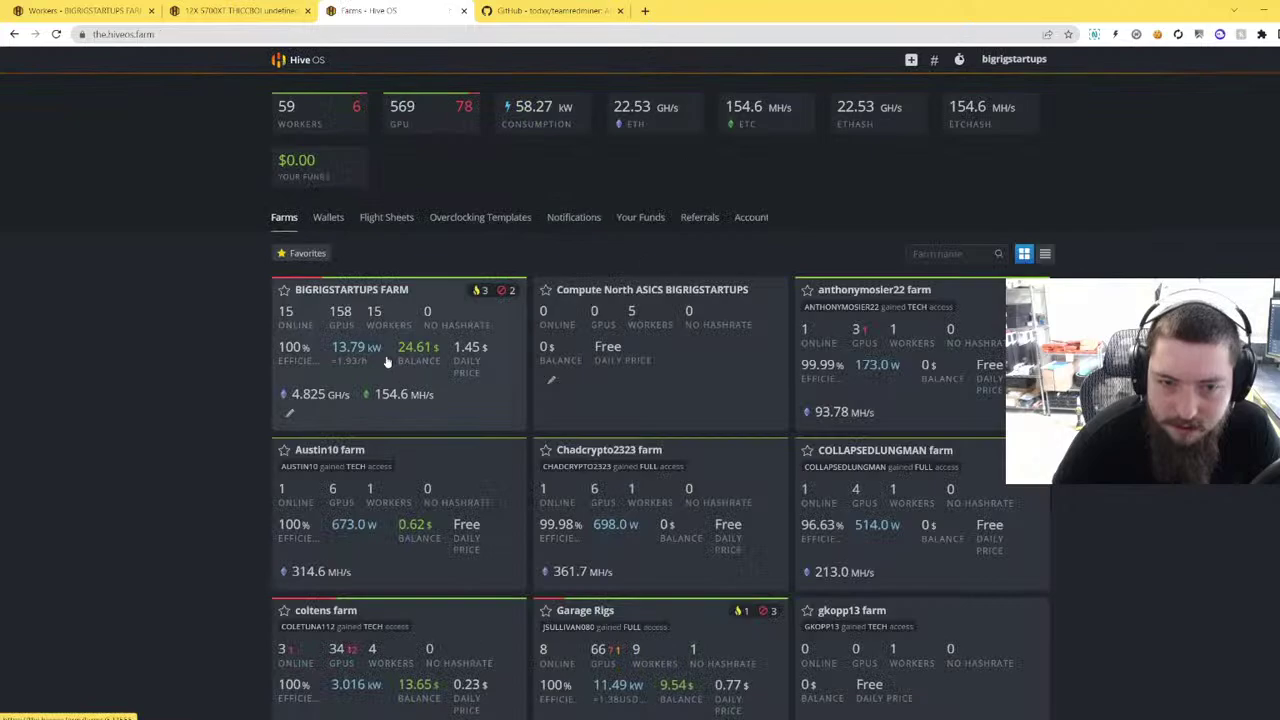
click(386, 360)
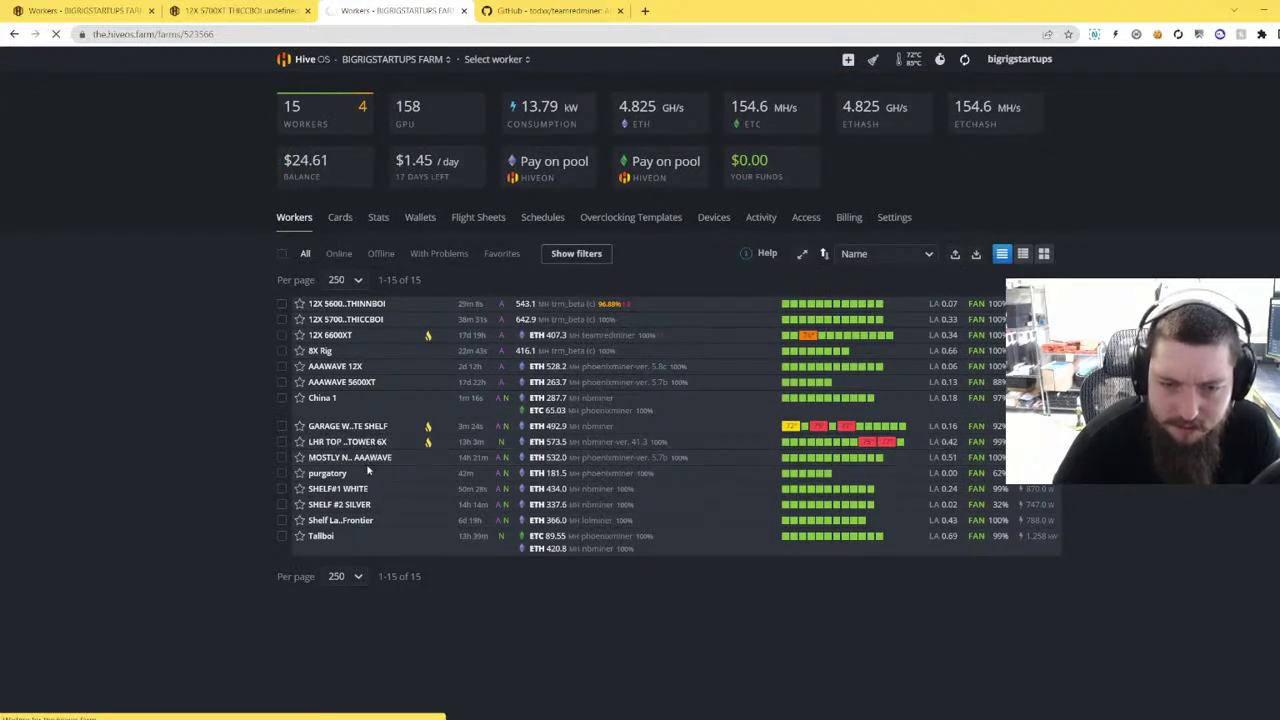
click(365, 458)
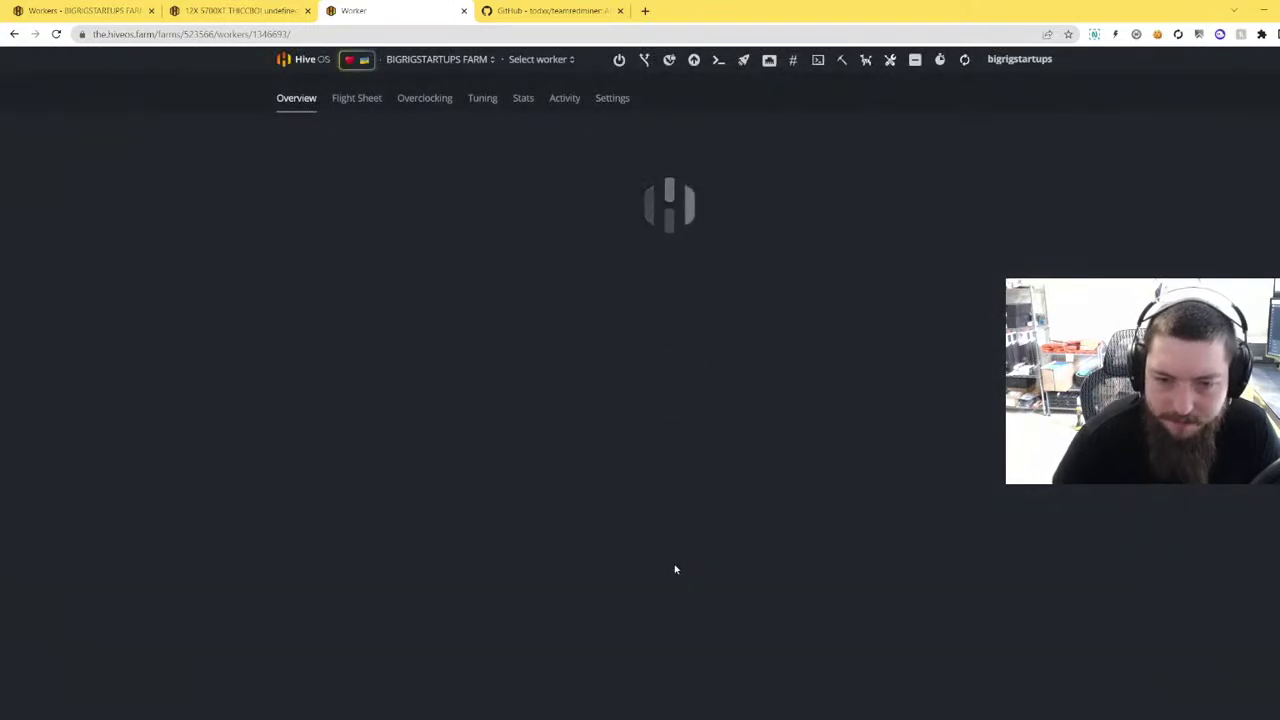
scroll(535, 516, down, 1)
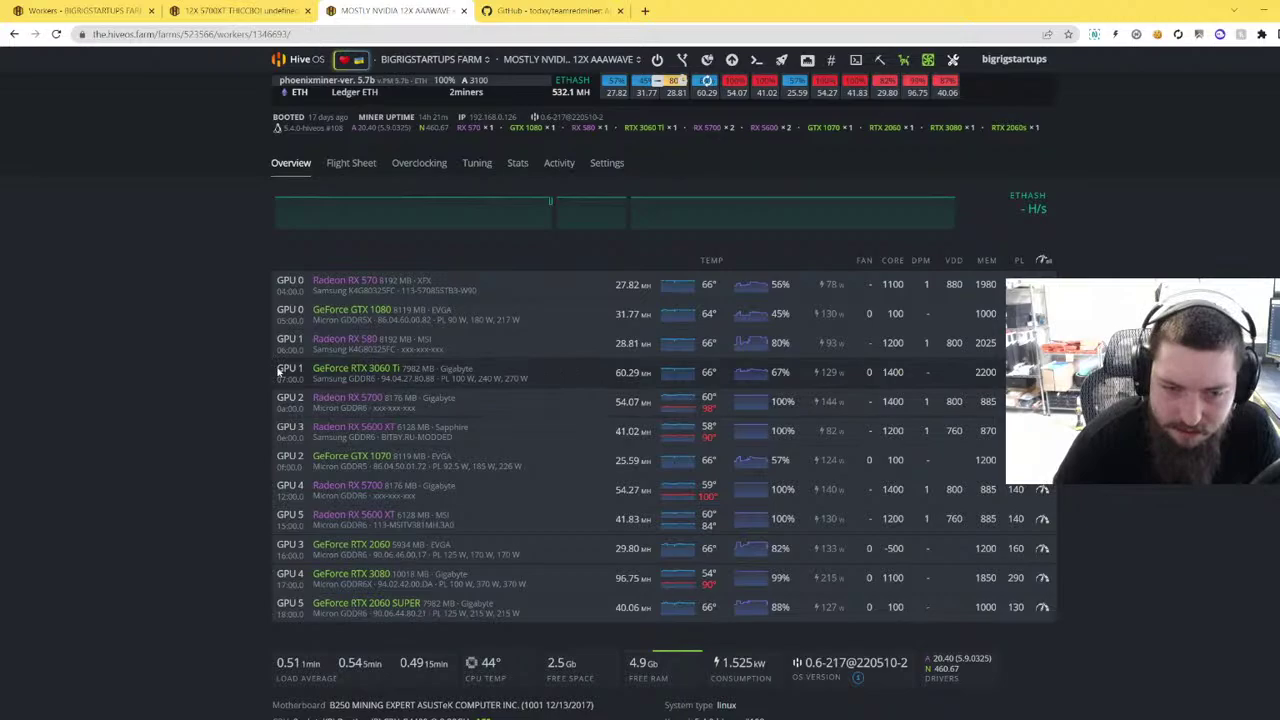
drag(277, 370, 577, 368)
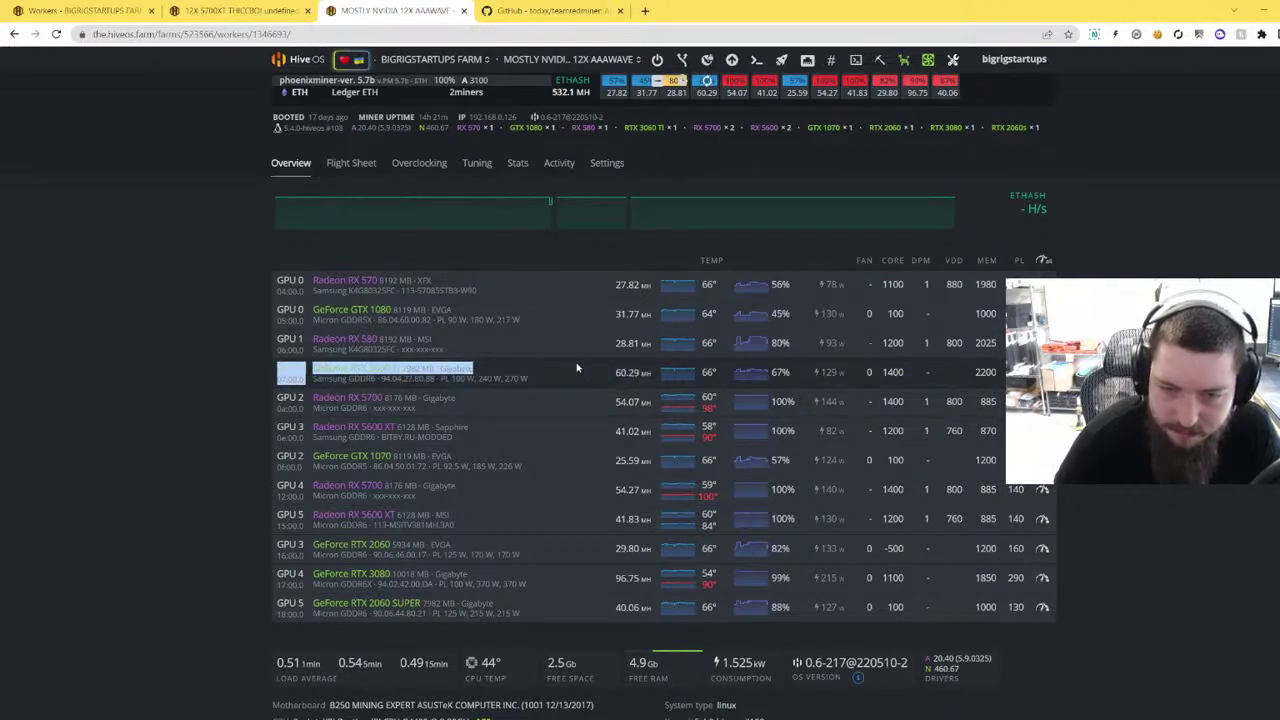
- Return to the China 1 worker and examine the hashrate and power draw of its MSI RTX 3060 Ti
key(alt+Left)
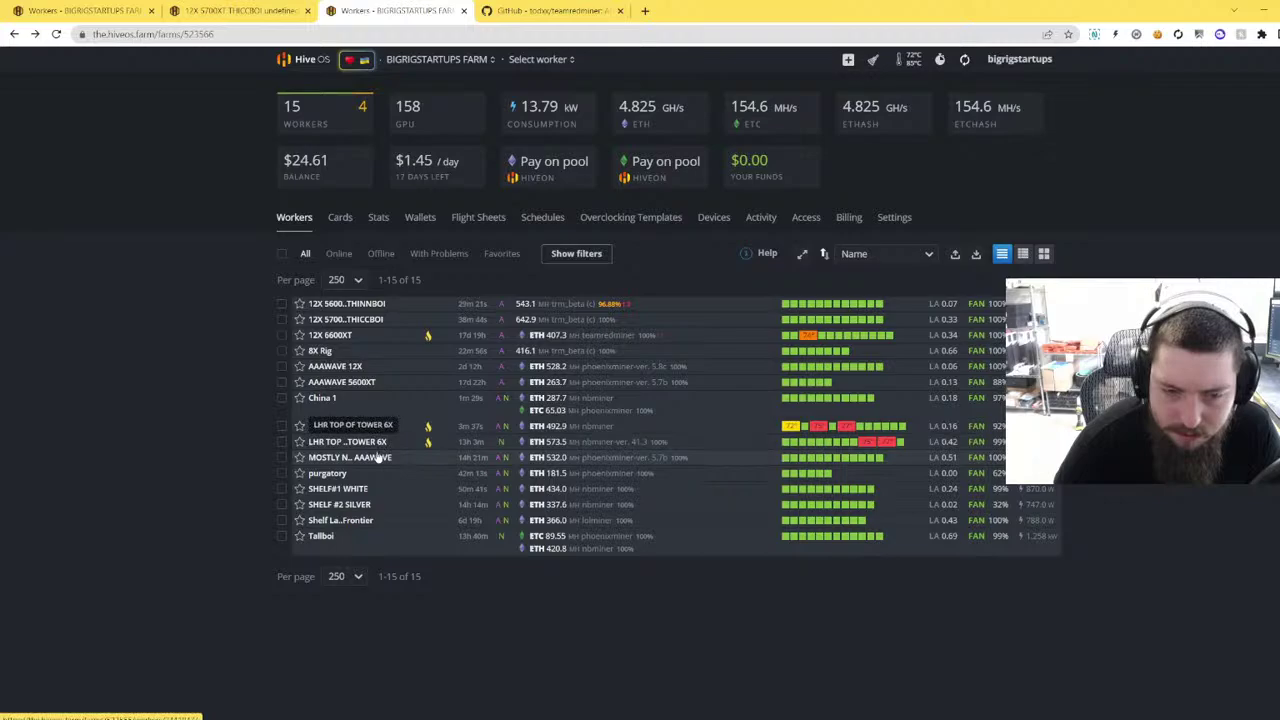
click(318, 401)
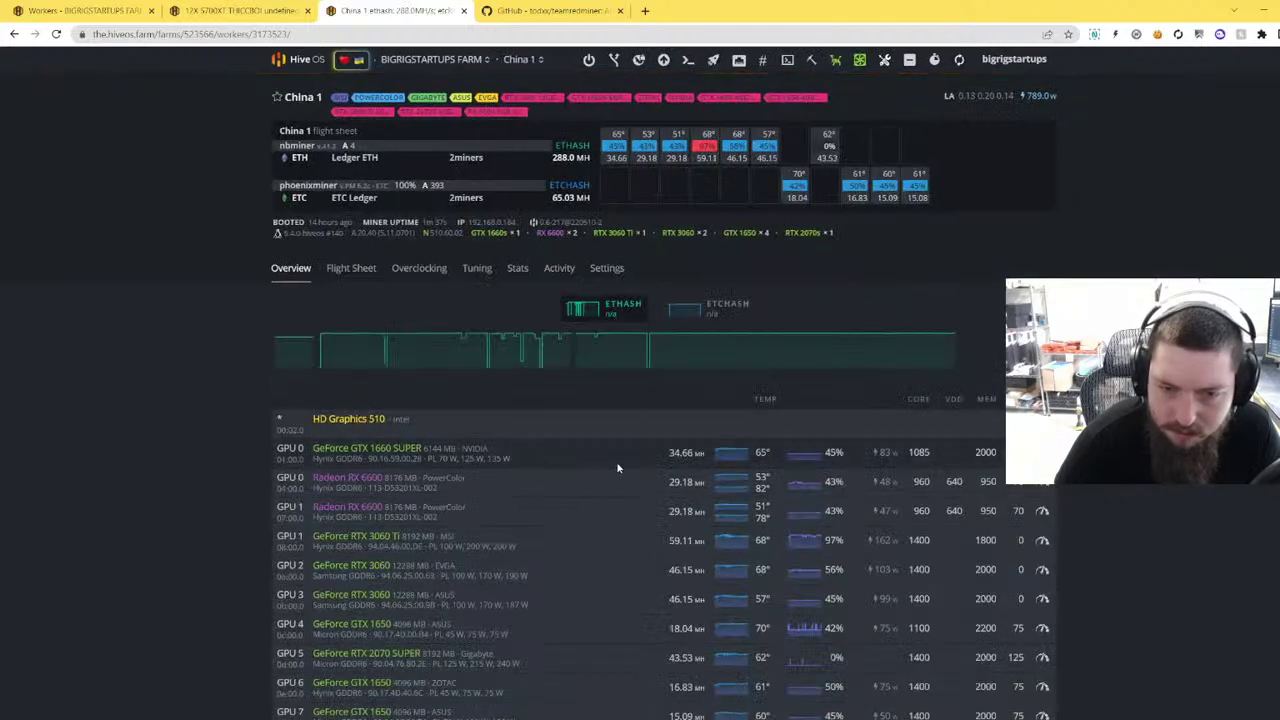
scroll(745, 477, down, 1)
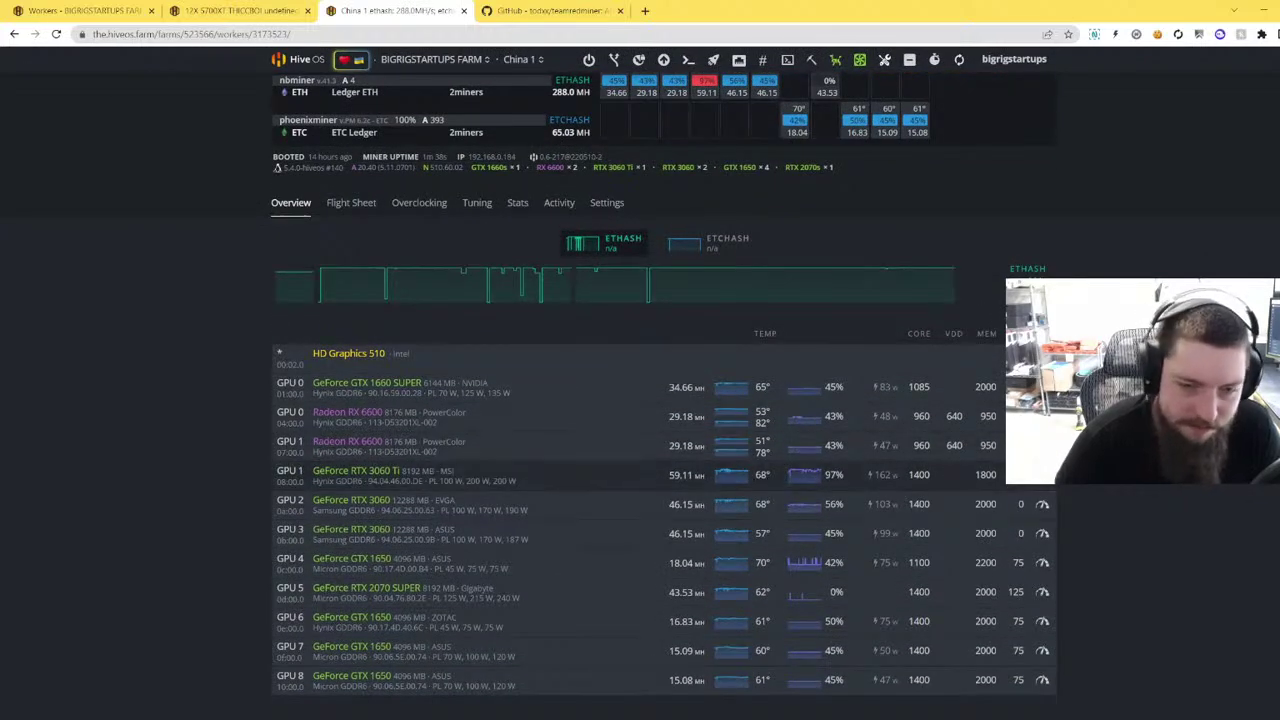
drag(312, 476, 600, 477)
click(602, 478)
scroll(663, 478, down, 1)
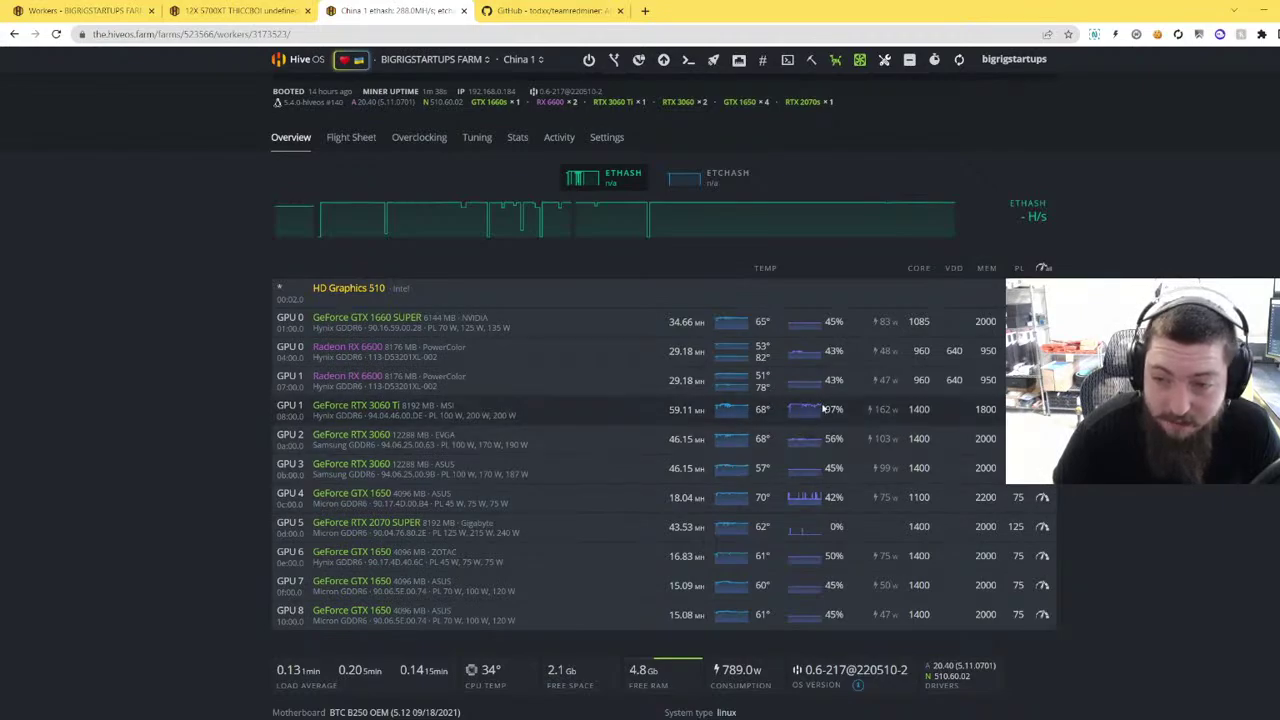
drag(537, 404, 314, 405)
mouse_move(494, 409)
mouse_down()
mouse_move(386, 405)
mouse_move(508, 415)
mouse_up()
click(523, 408)
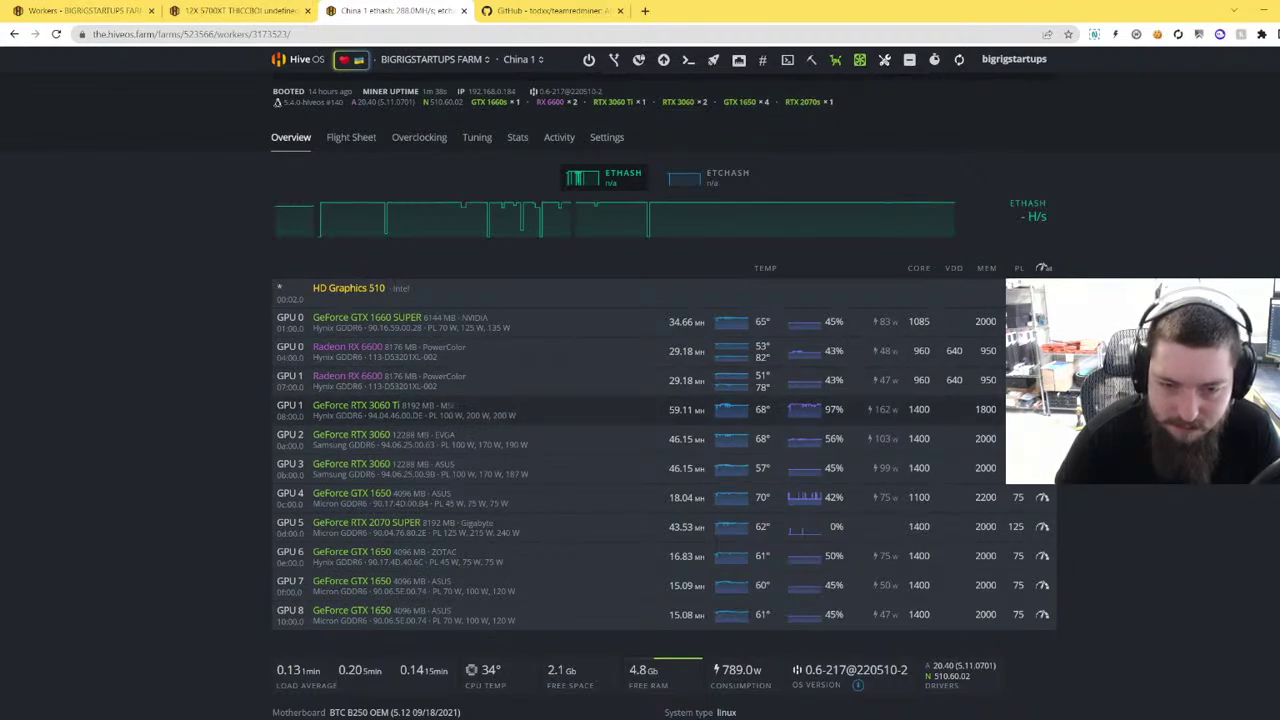
drag(402, 406, 585, 406)
click(558, 421)
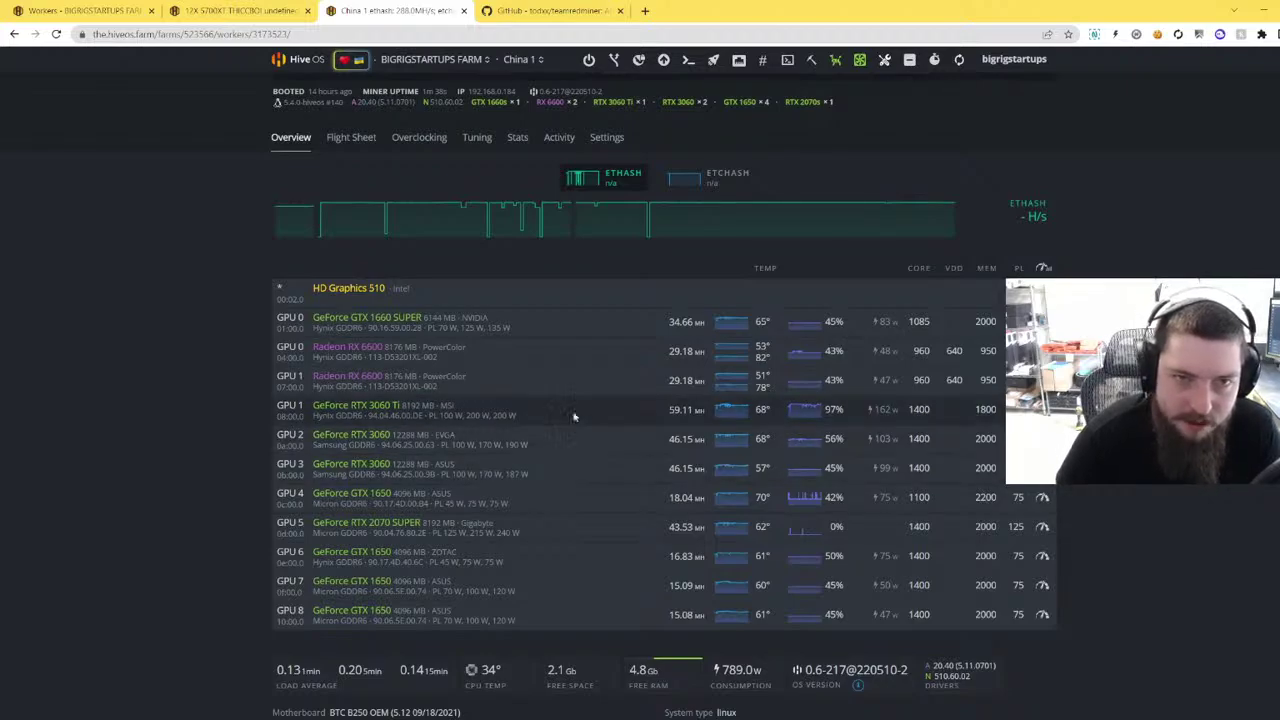
- Switch to the 12X 5700XT THICCBOI worker and inspect the hashrates and power draw of its Radeon RX 5700 XT cards
click(290, 60)
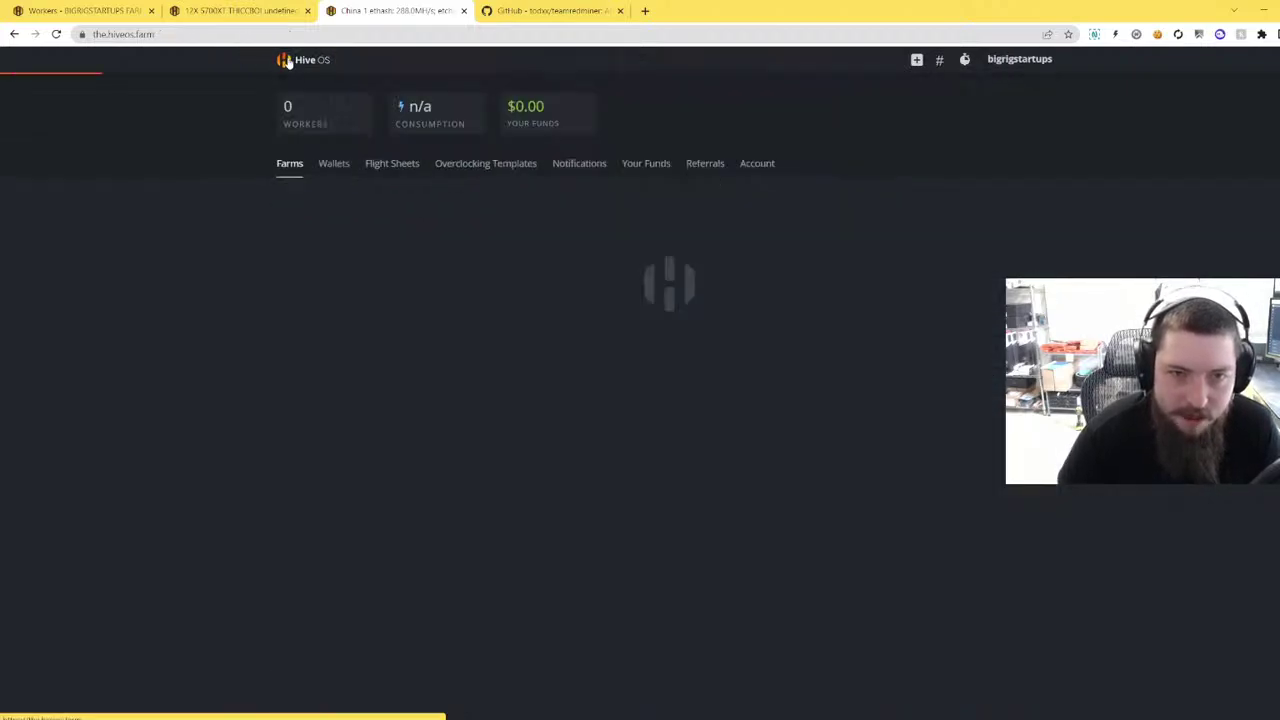
click(400, 351)
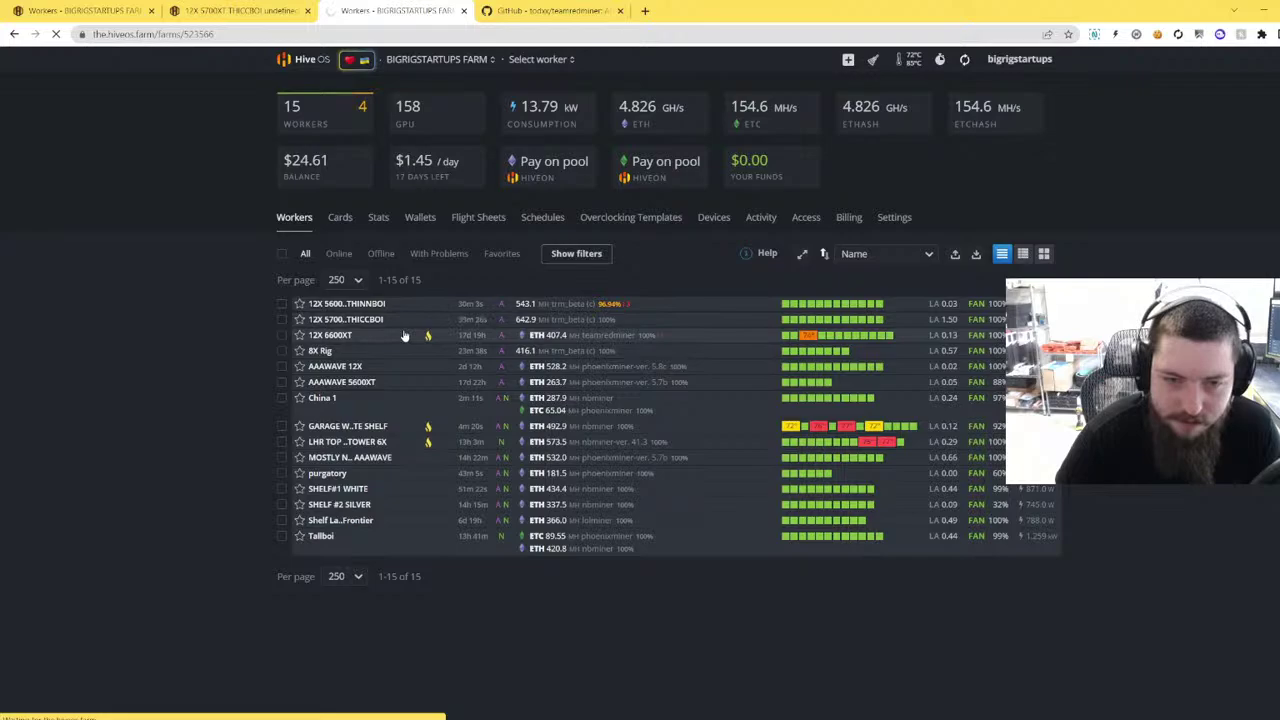
click(352, 322)
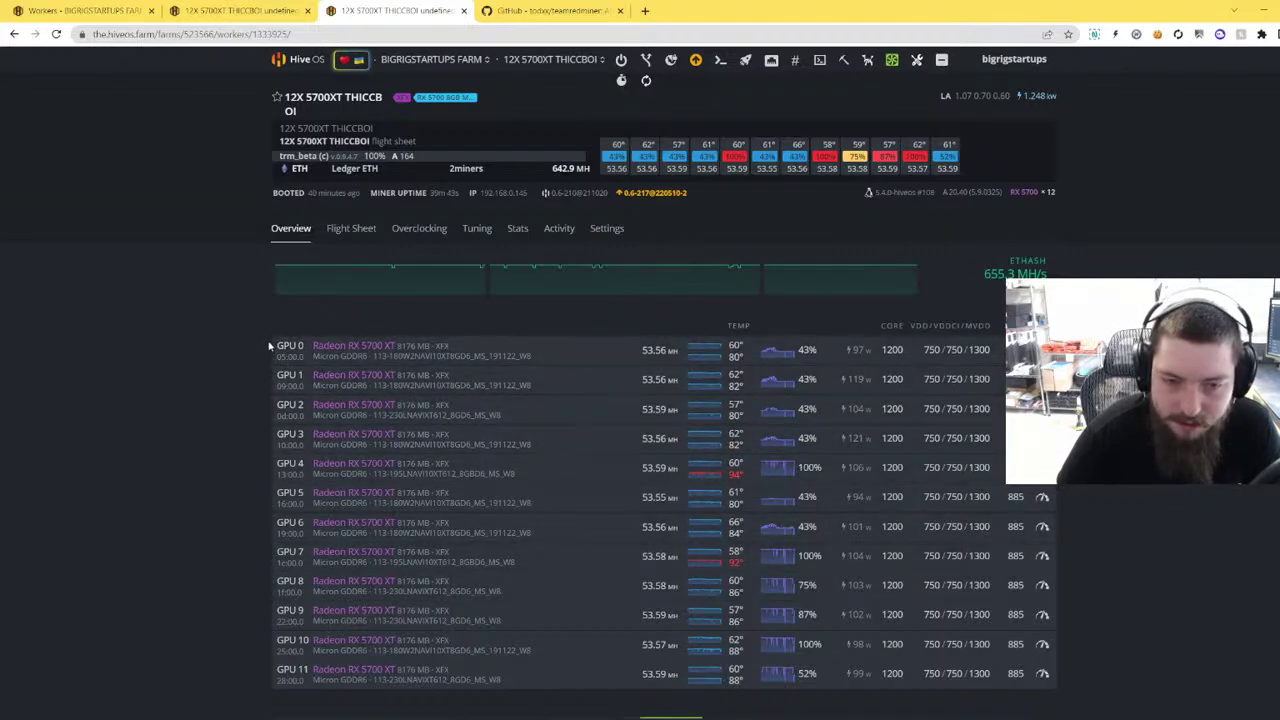
drag(271, 346, 229, 323)
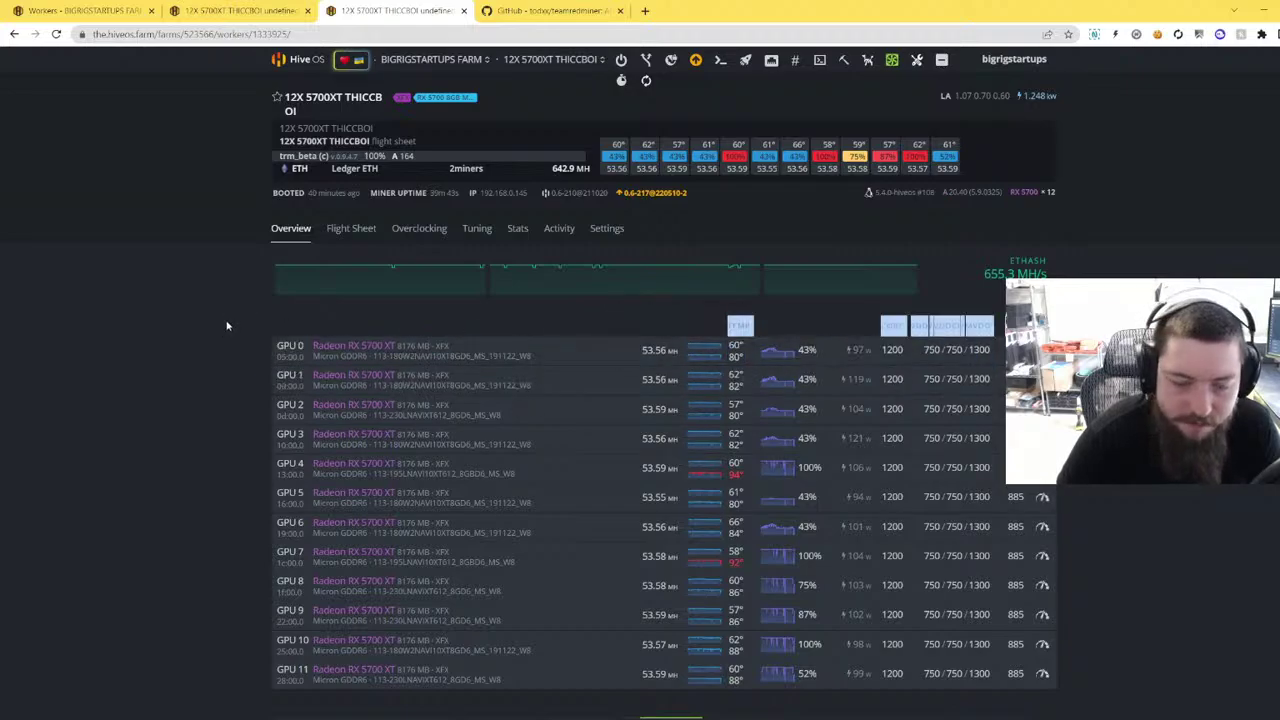